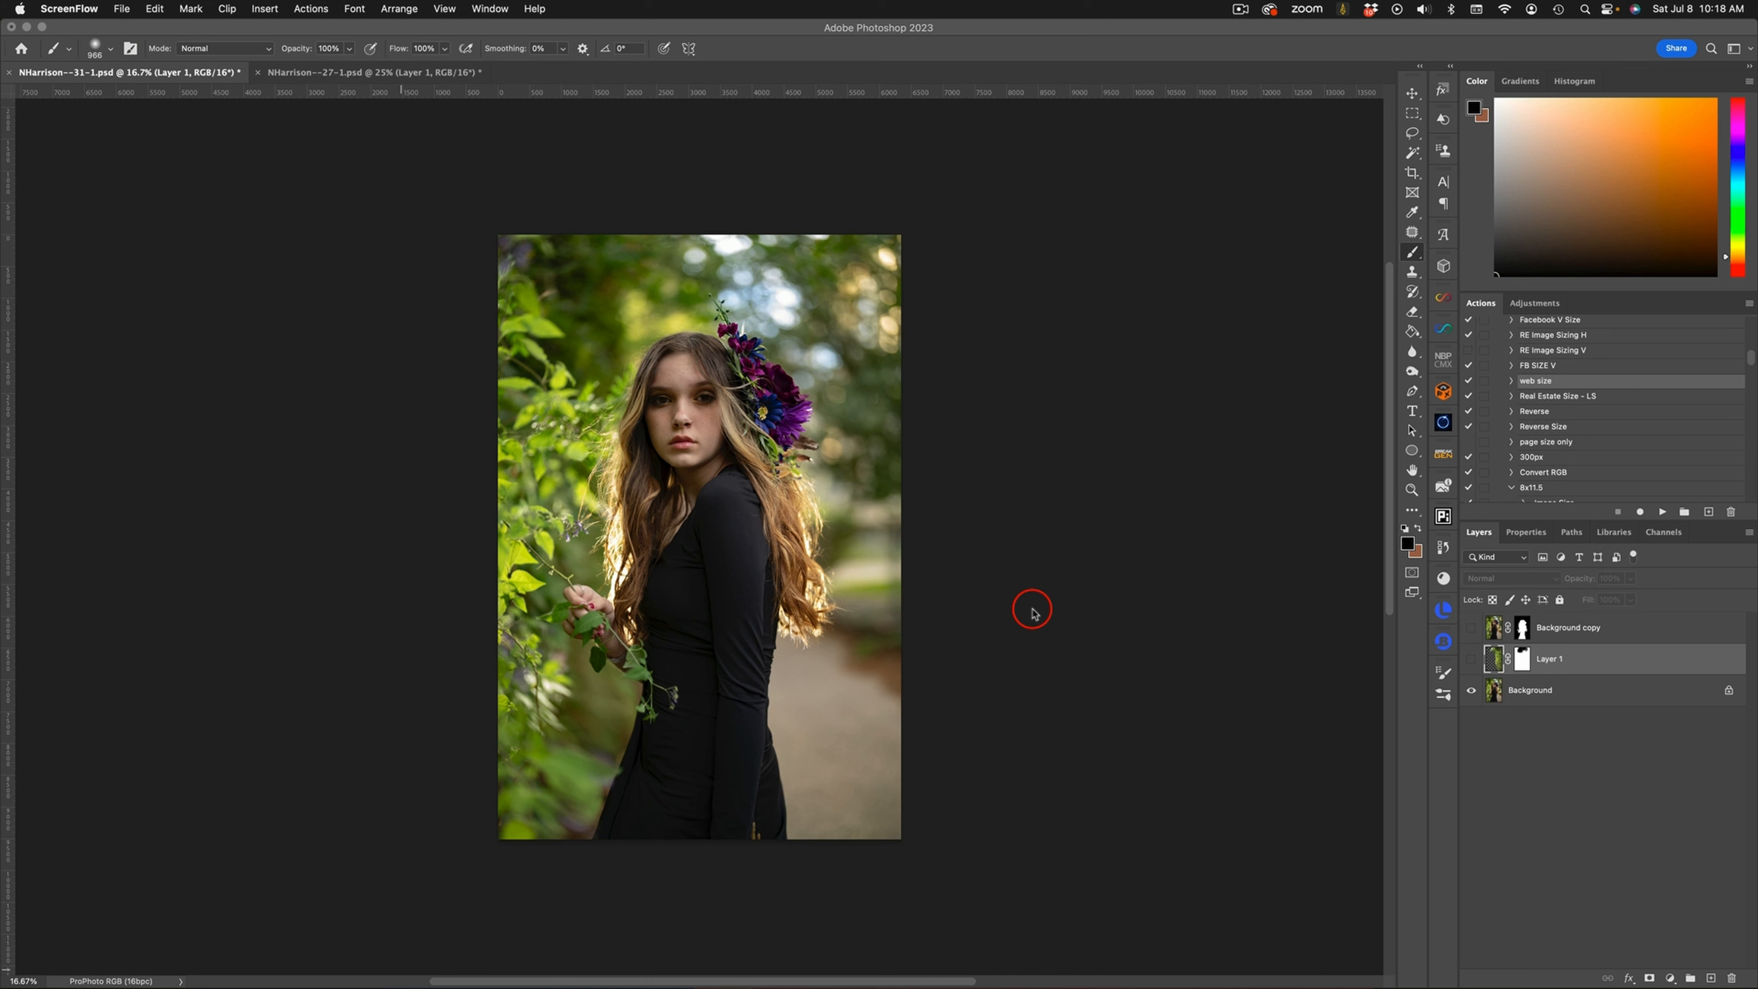
Switch to the 27-1 portrait document and examine Layer 1 alone by temporarily hiding the Background layer
{"action": "left_click", "coordinate": [379, 73]}
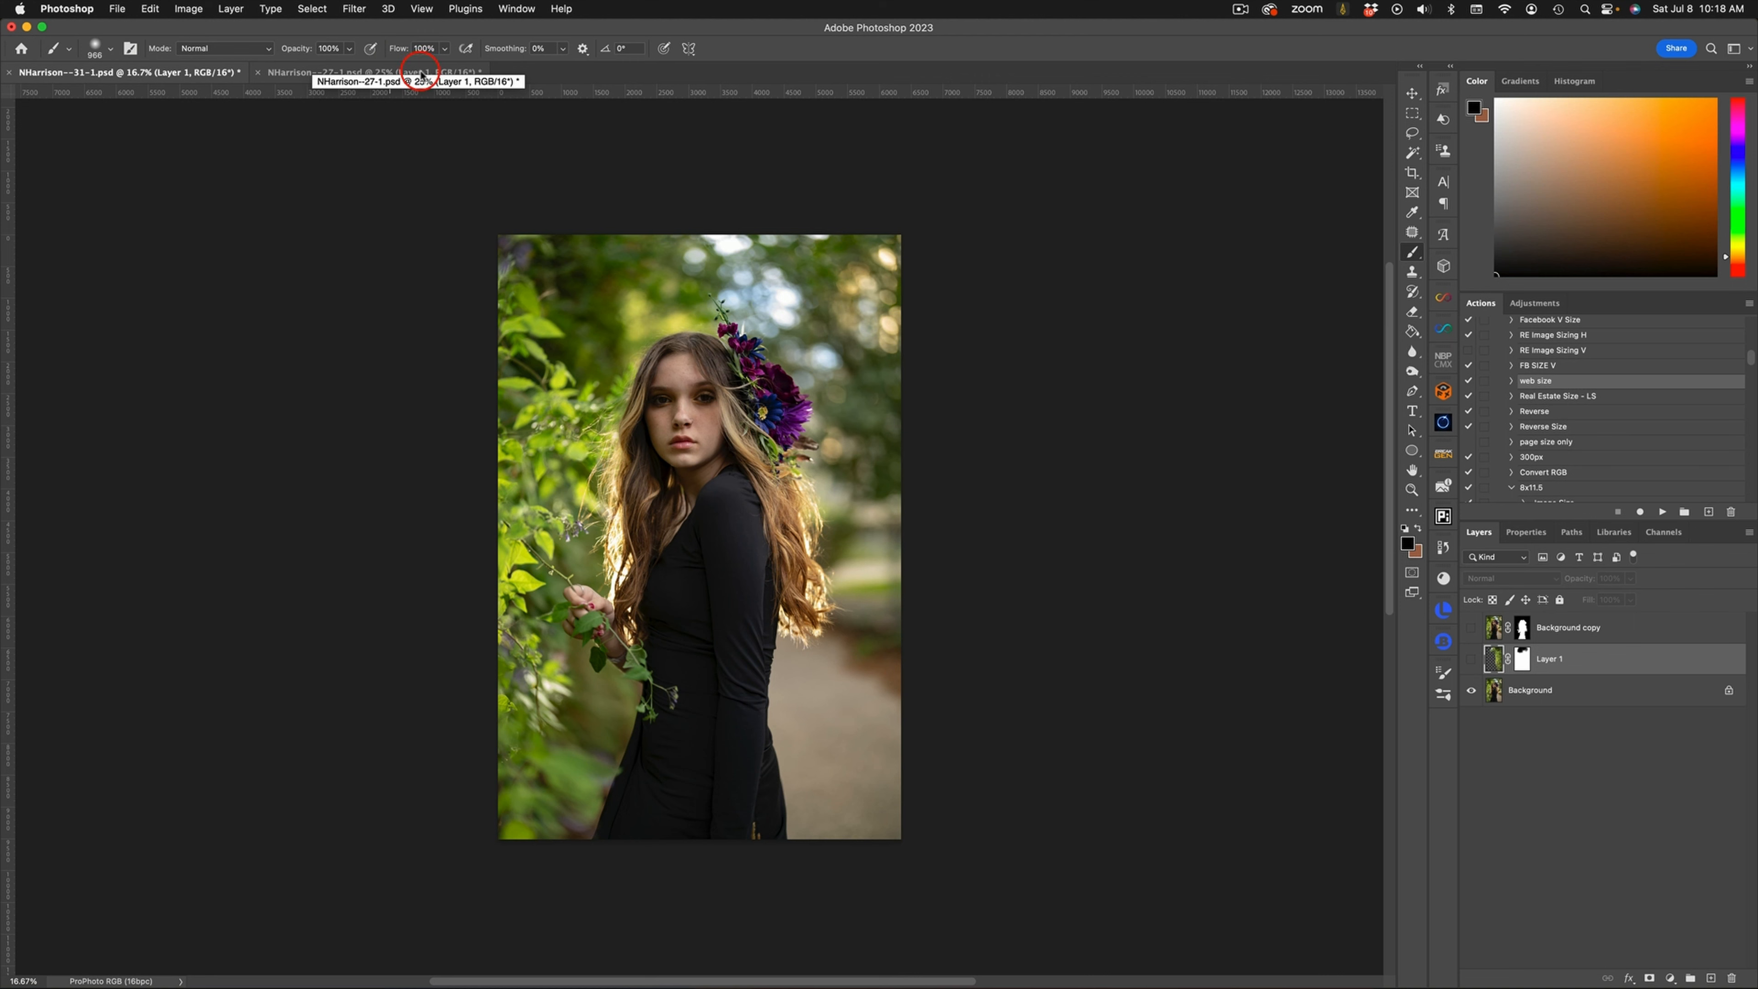
{"action": "left_click", "coordinate": [407, 70]}
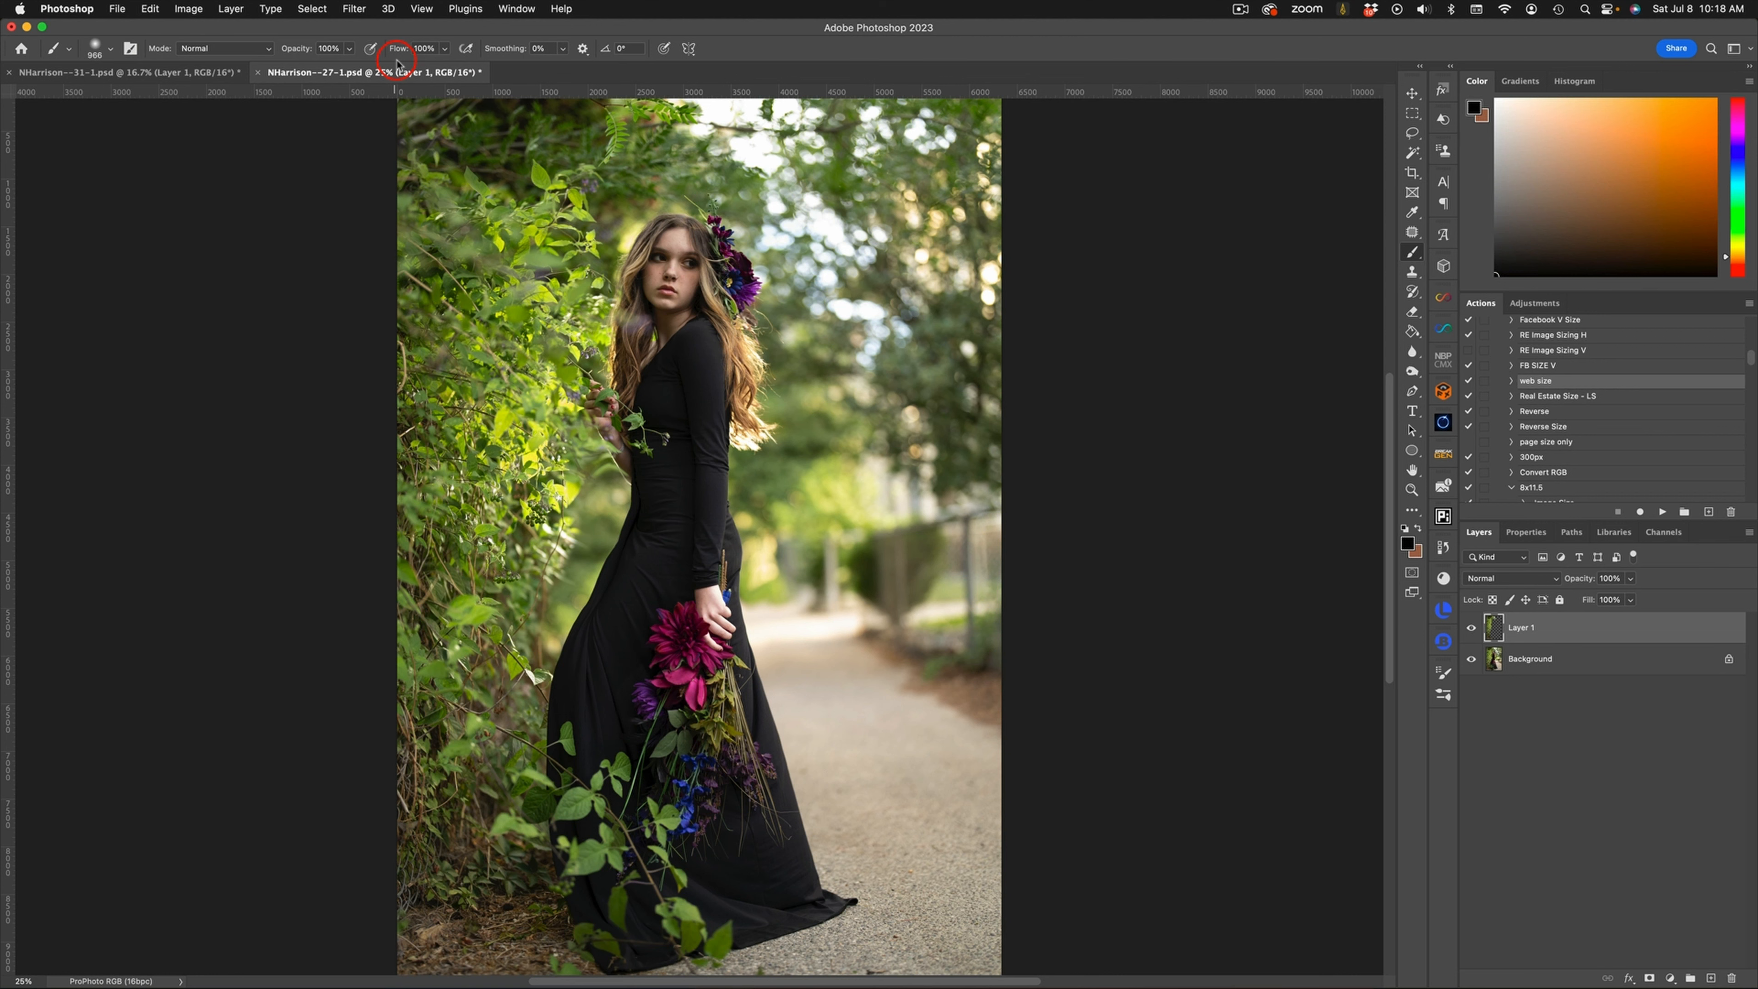
{"action": "key", "text": "super+minus"}
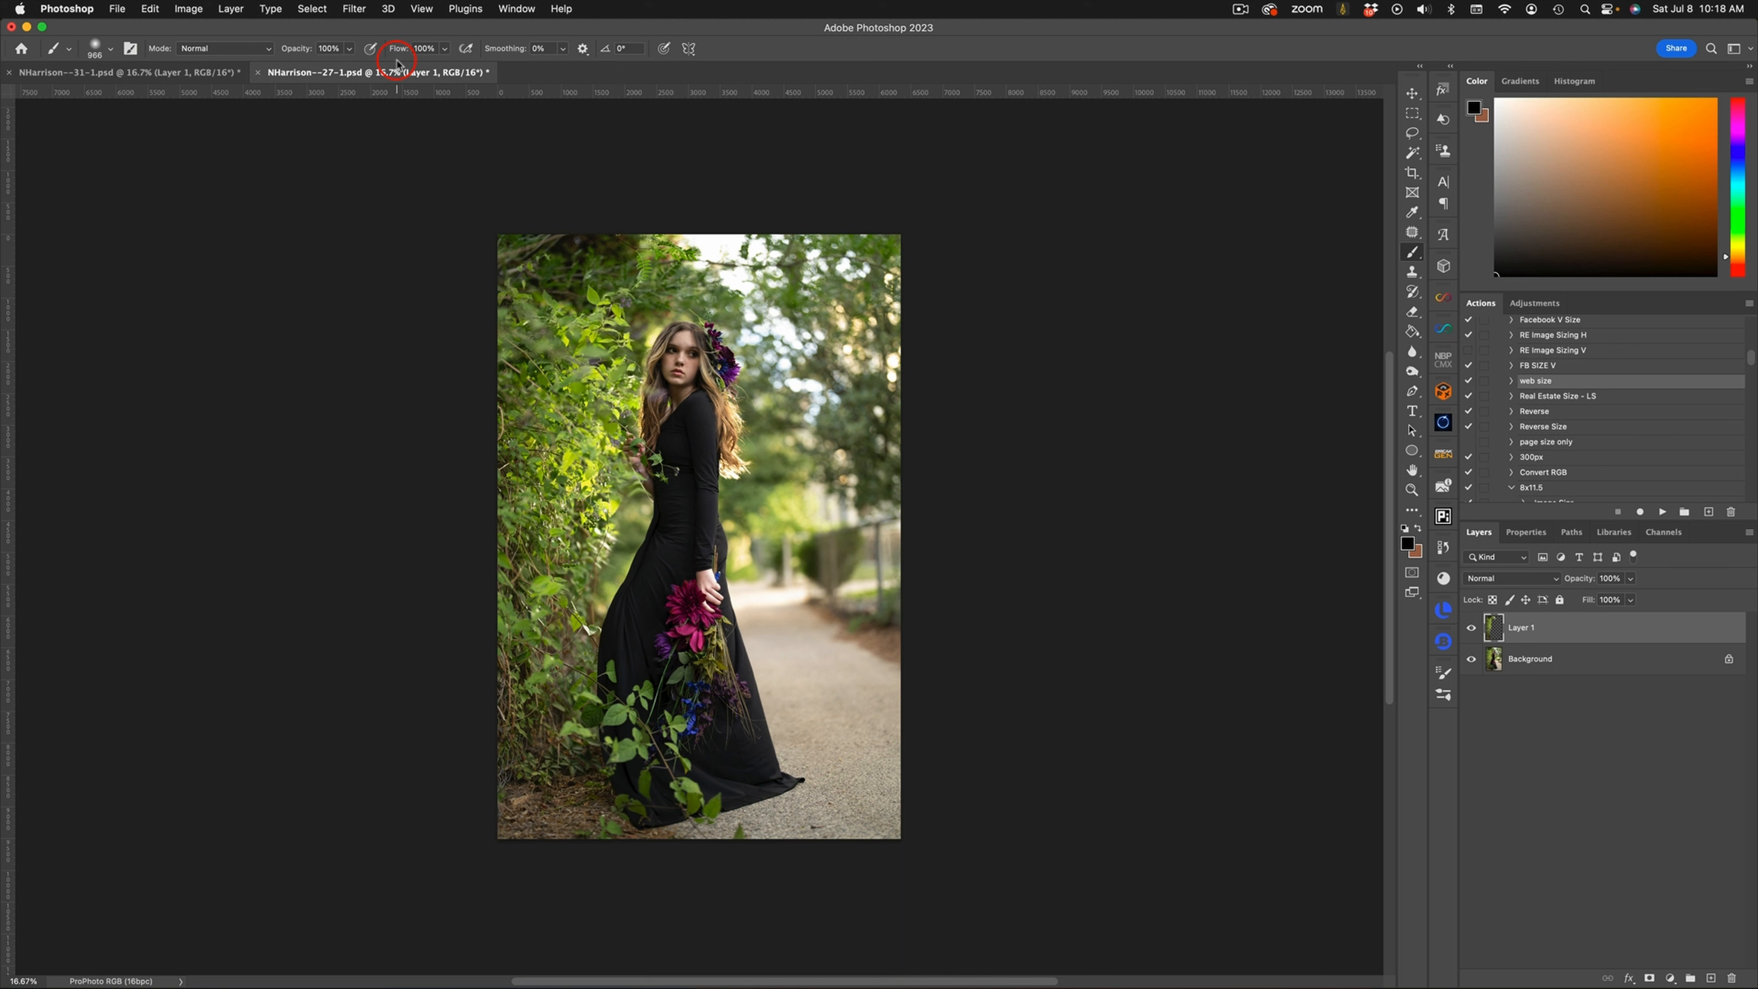
{"action": "left_click", "coordinate": [1472, 659]}
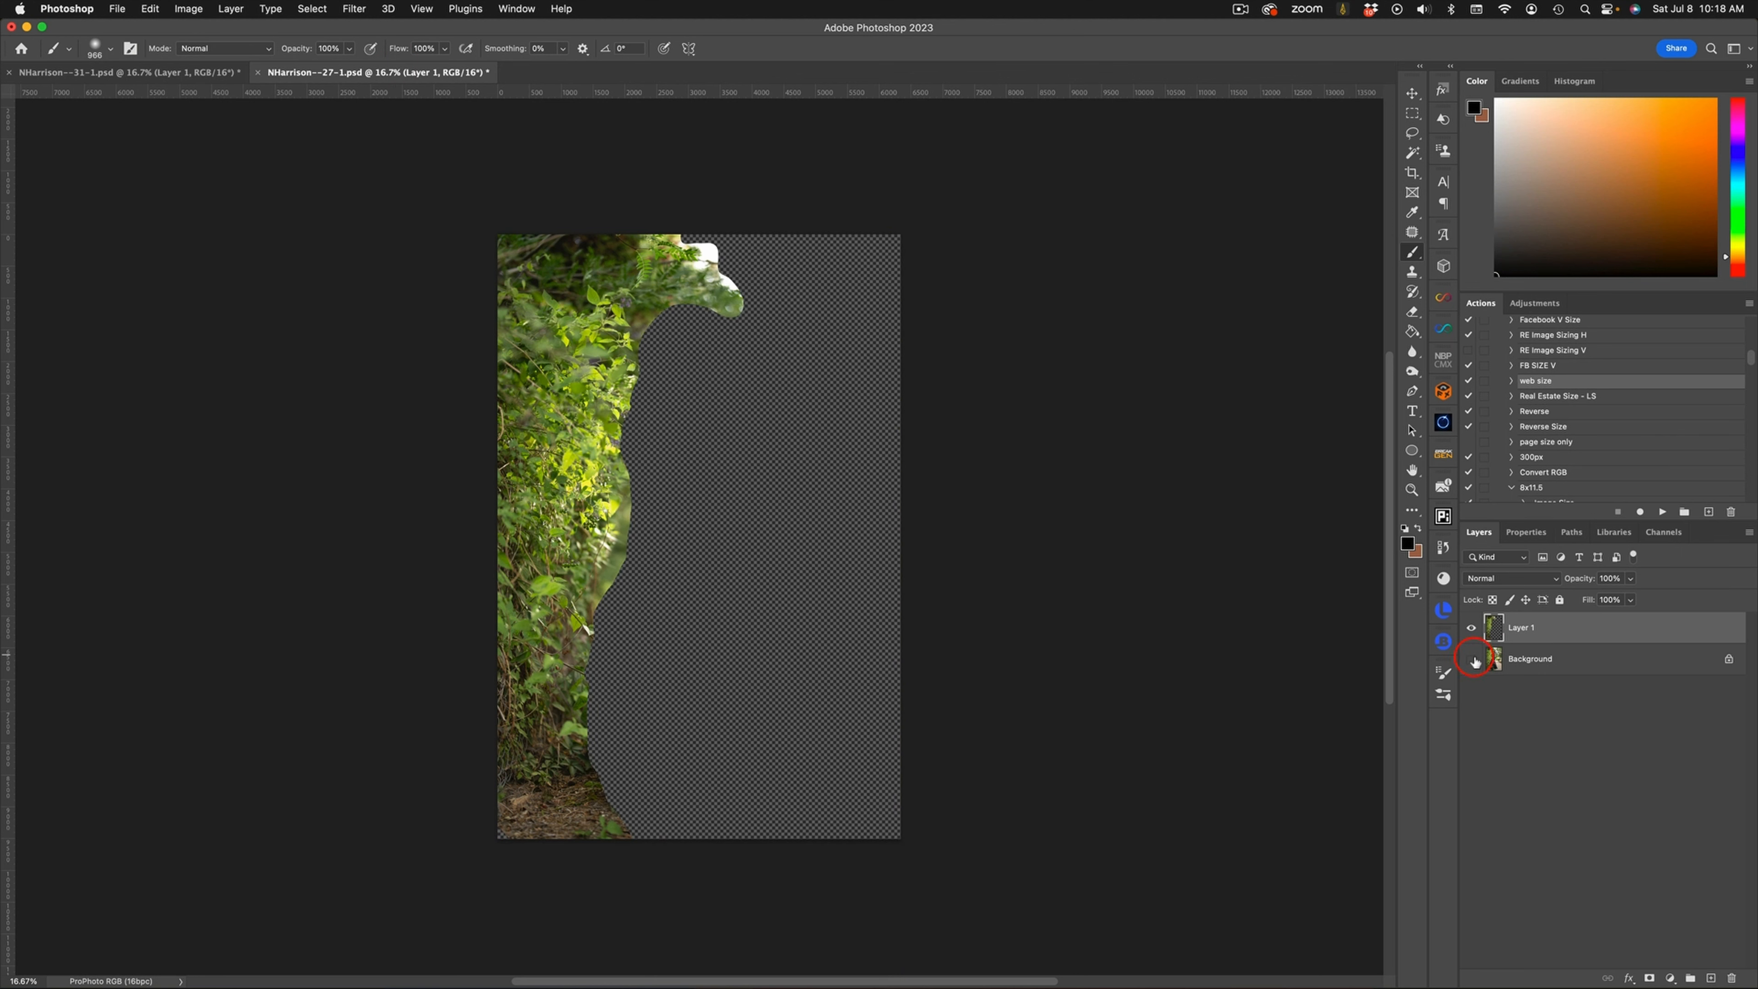
{"action": "left_click", "coordinate": [1472, 659]}
Lasso the foliage on the left side of the Background layer, from the image edge up to the woman's dress
{"action": "left_click", "coordinate": [1510, 652]}
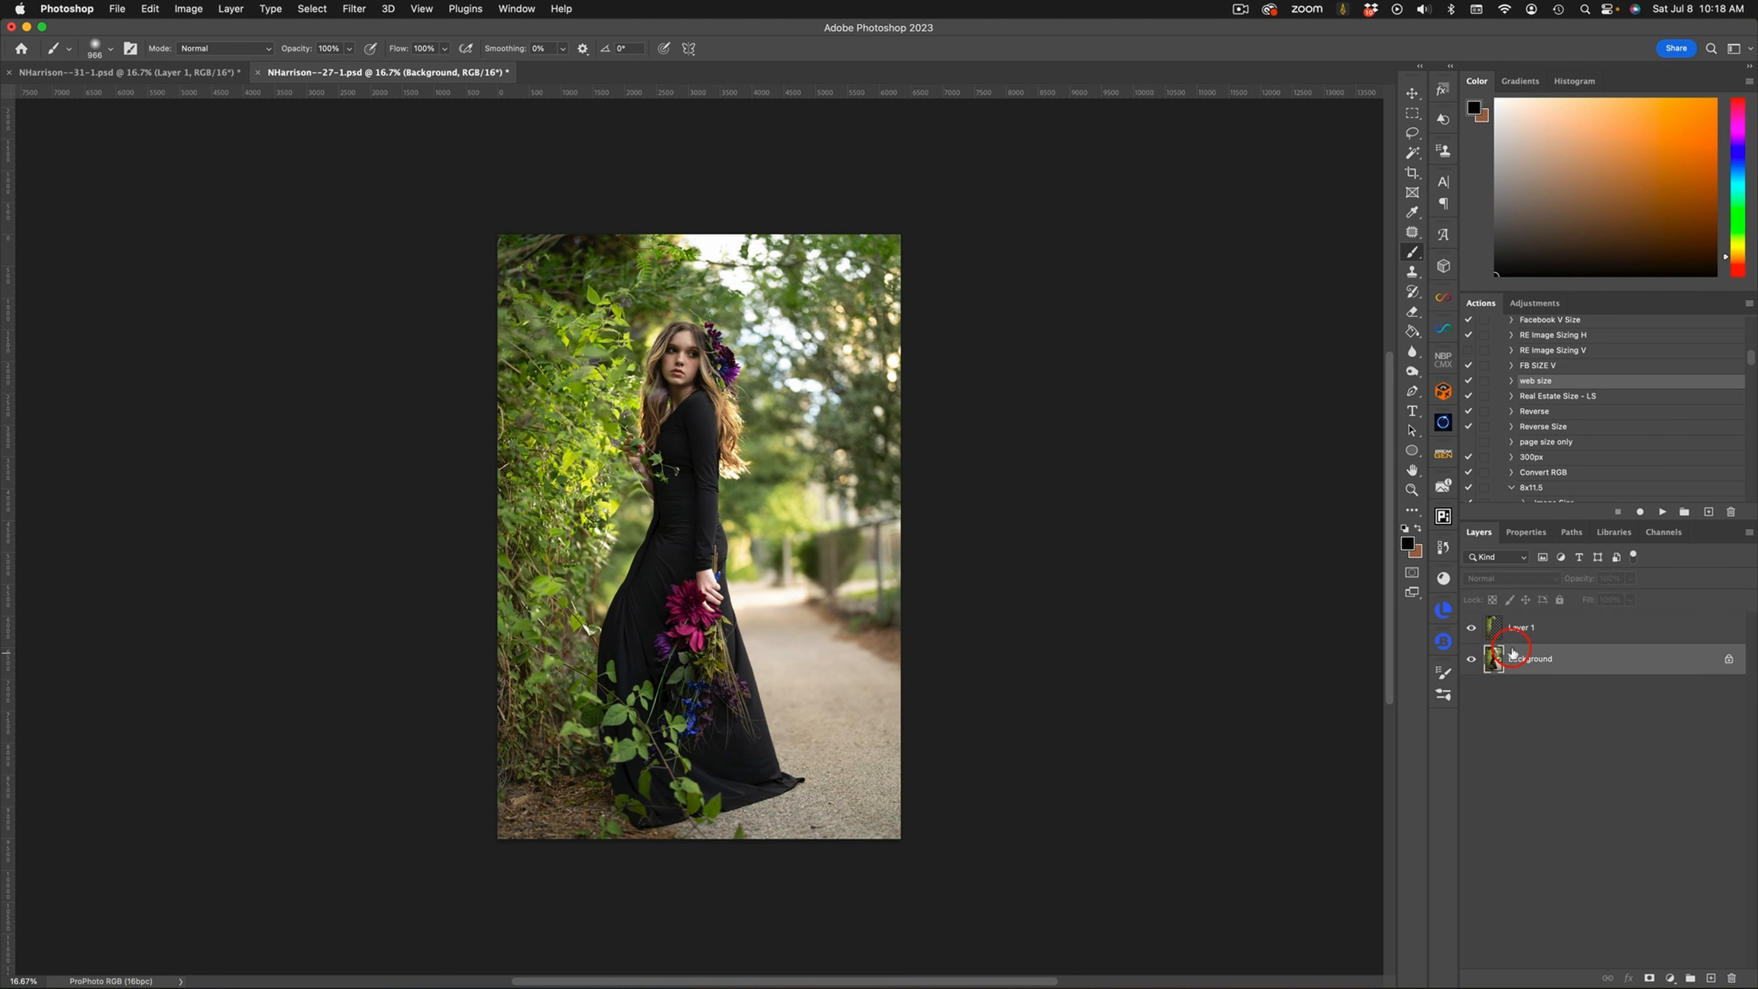
{"action": "left_click", "coordinate": [1411, 132]}
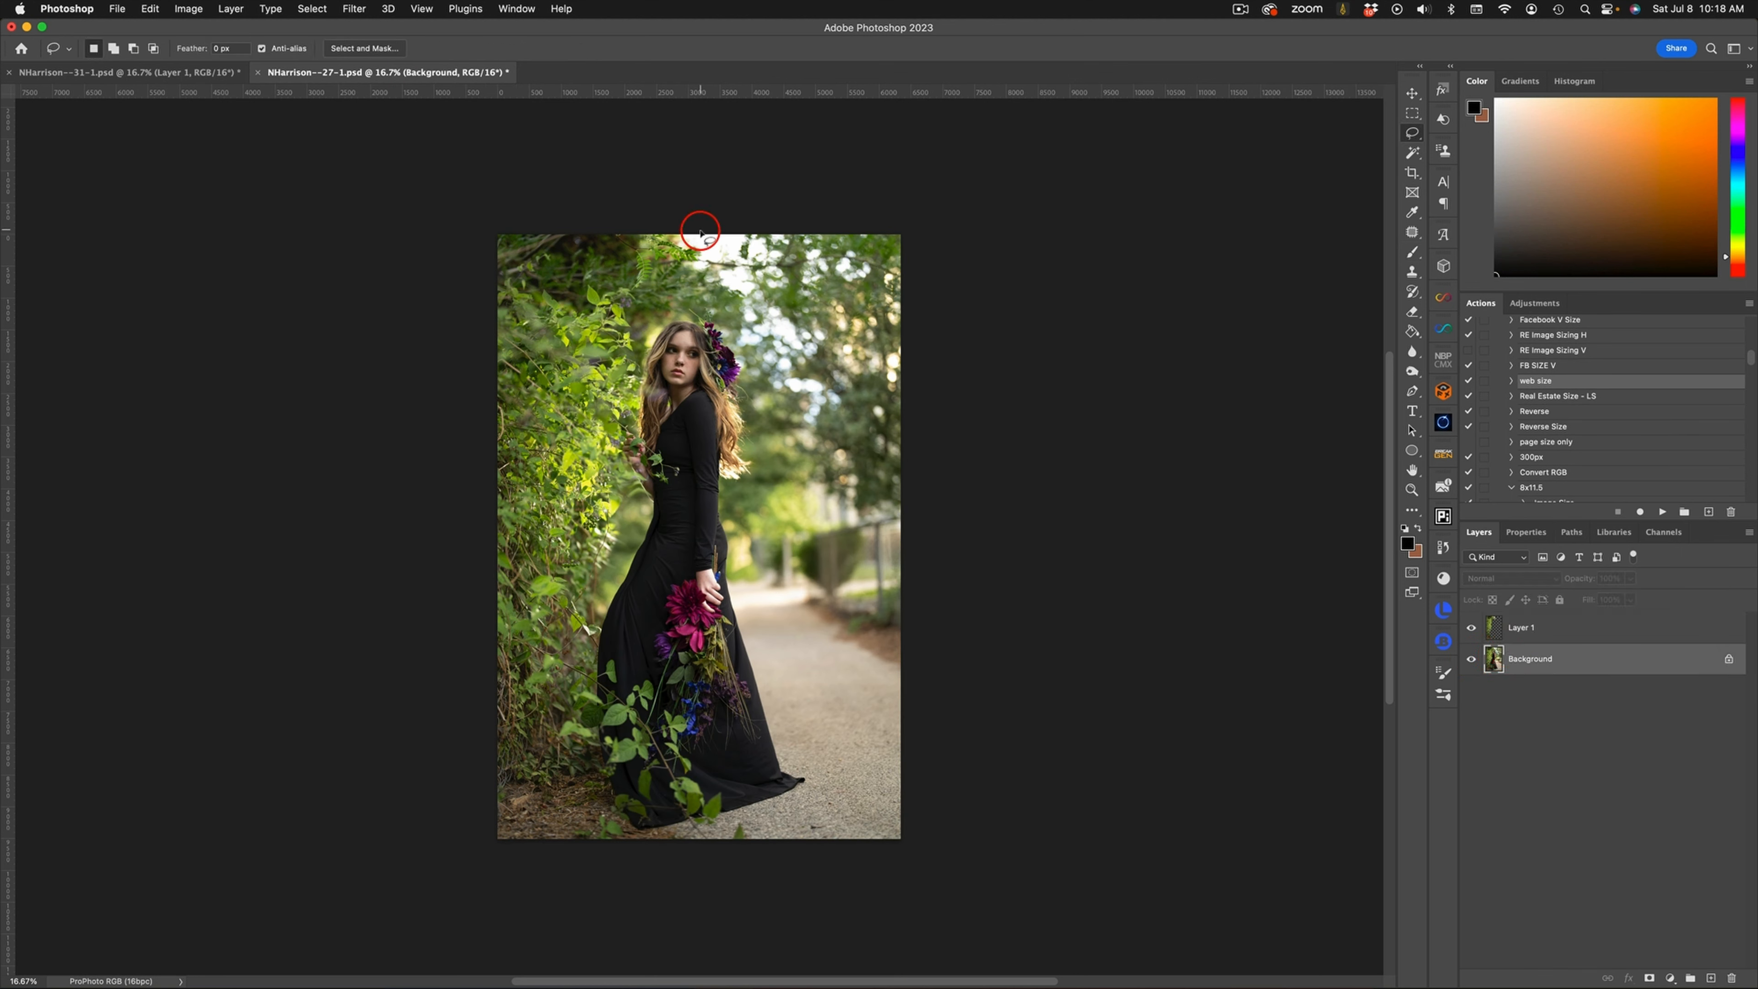
{"action": "mouse_move", "coordinate": [705, 238]}
{"action": "left_mouse_down"}
{"action": "mouse_move", "coordinate": [632, 348]}
{"action": "mouse_move", "coordinate": [615, 443]}
{"action": "mouse_move", "coordinate": [629, 515]}
{"action": "mouse_move", "coordinate": [590, 675]}
{"action": "mouse_move", "coordinate": [595, 793]}
{"action": "mouse_move", "coordinate": [567, 858]}
{"action": "mouse_move", "coordinate": [466, 674]}
{"action": "mouse_move", "coordinate": [464, 332]}
{"action": "mouse_move", "coordinate": [612, 204]}
{"action": "mouse_move", "coordinate": [687, 188]}
{"action": "left_mouse_up"}
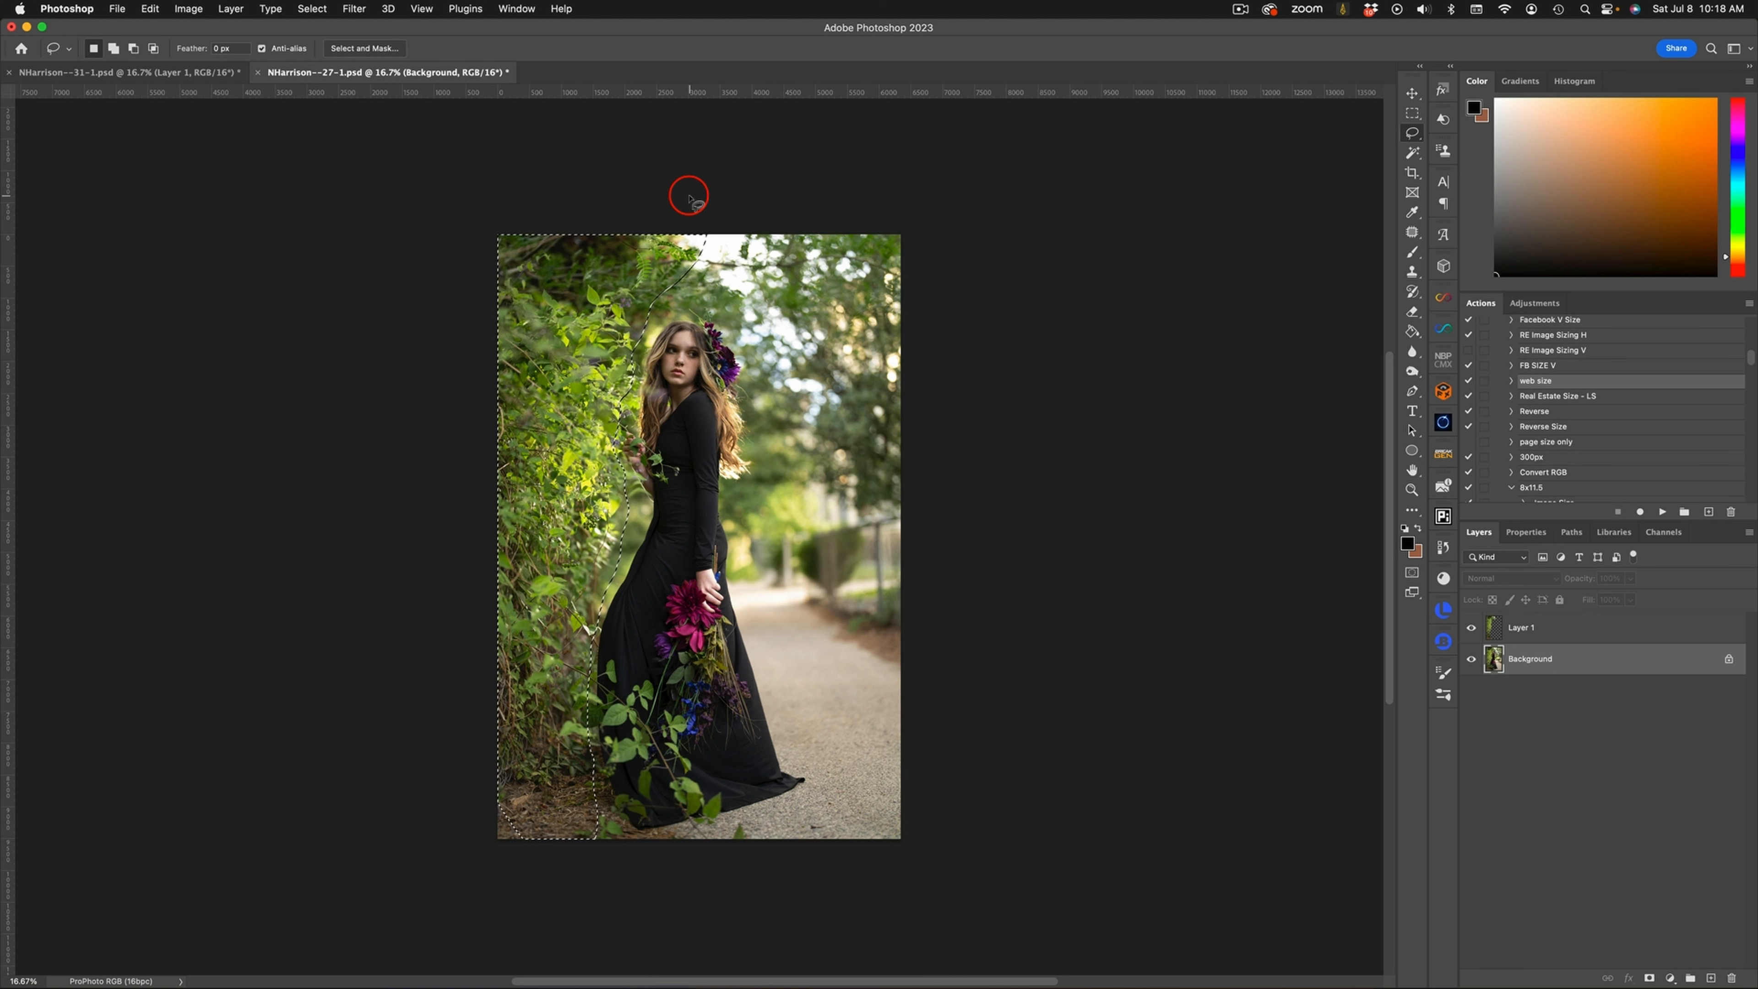
Select Layer 1 and compare its copied foliage with the full image by toggling the Background layer's visibility
{"action": "left_click", "coordinate": [1497, 633]}
{"action": "left_click", "coordinate": [1472, 659]}
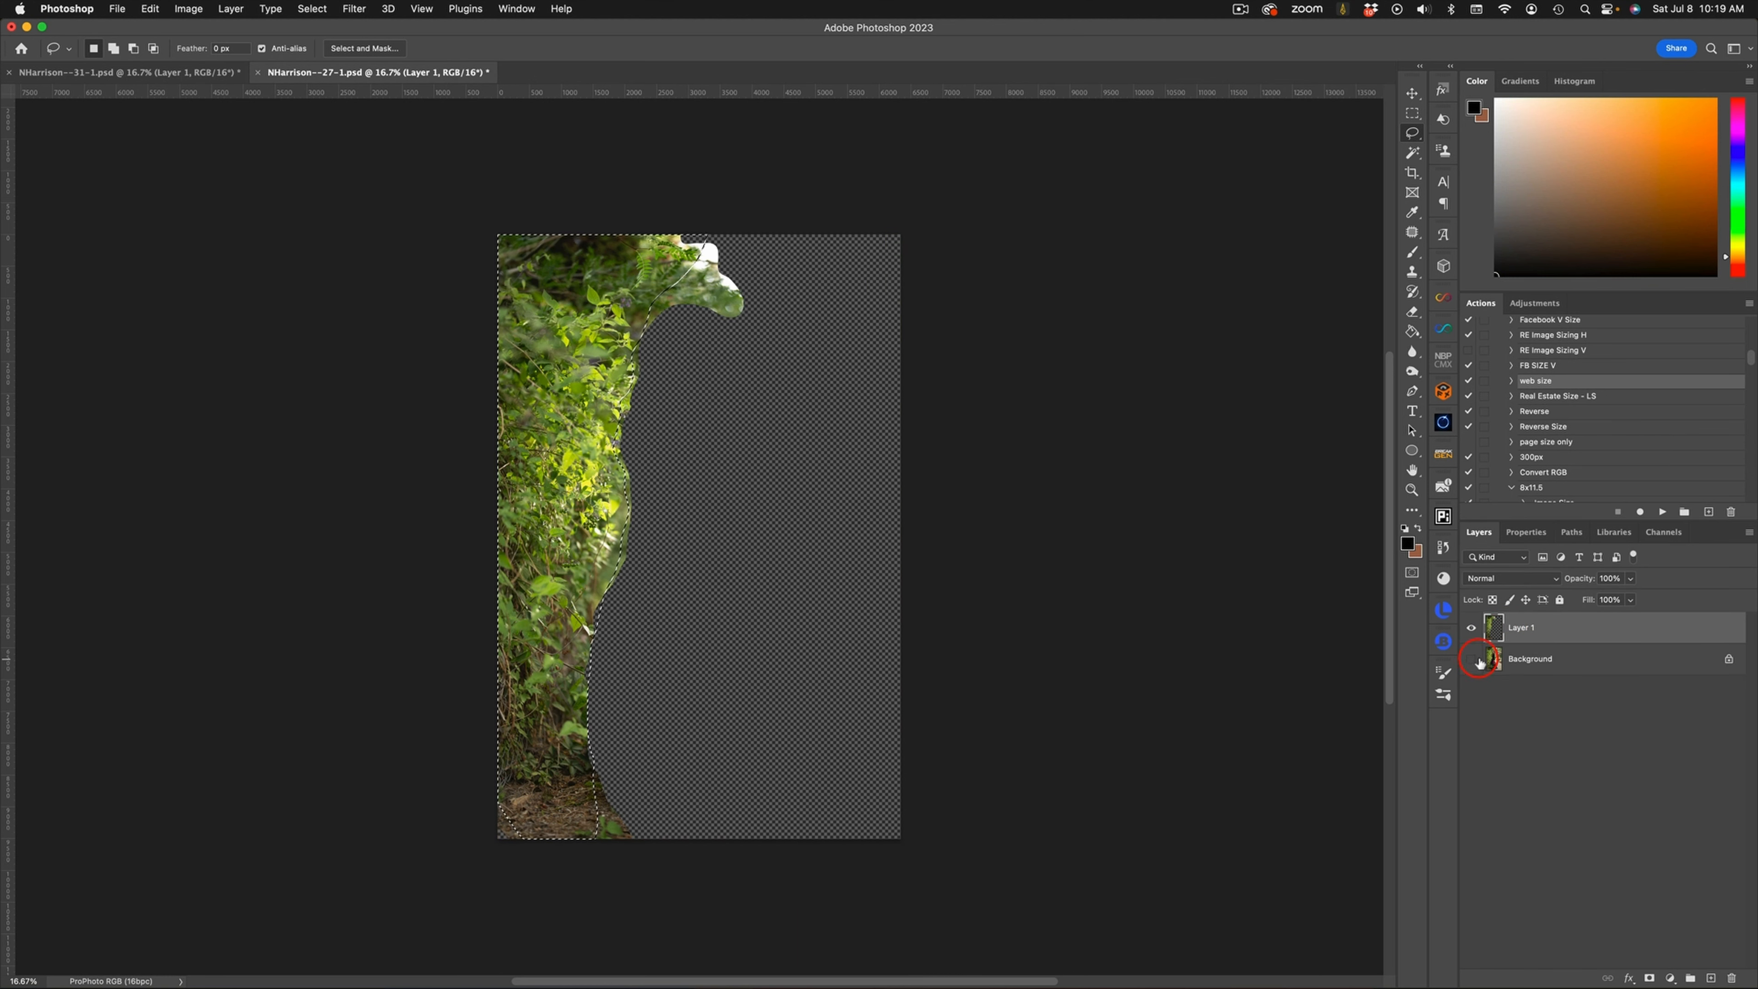
{"action": "left_click", "coordinate": [1472, 659]}
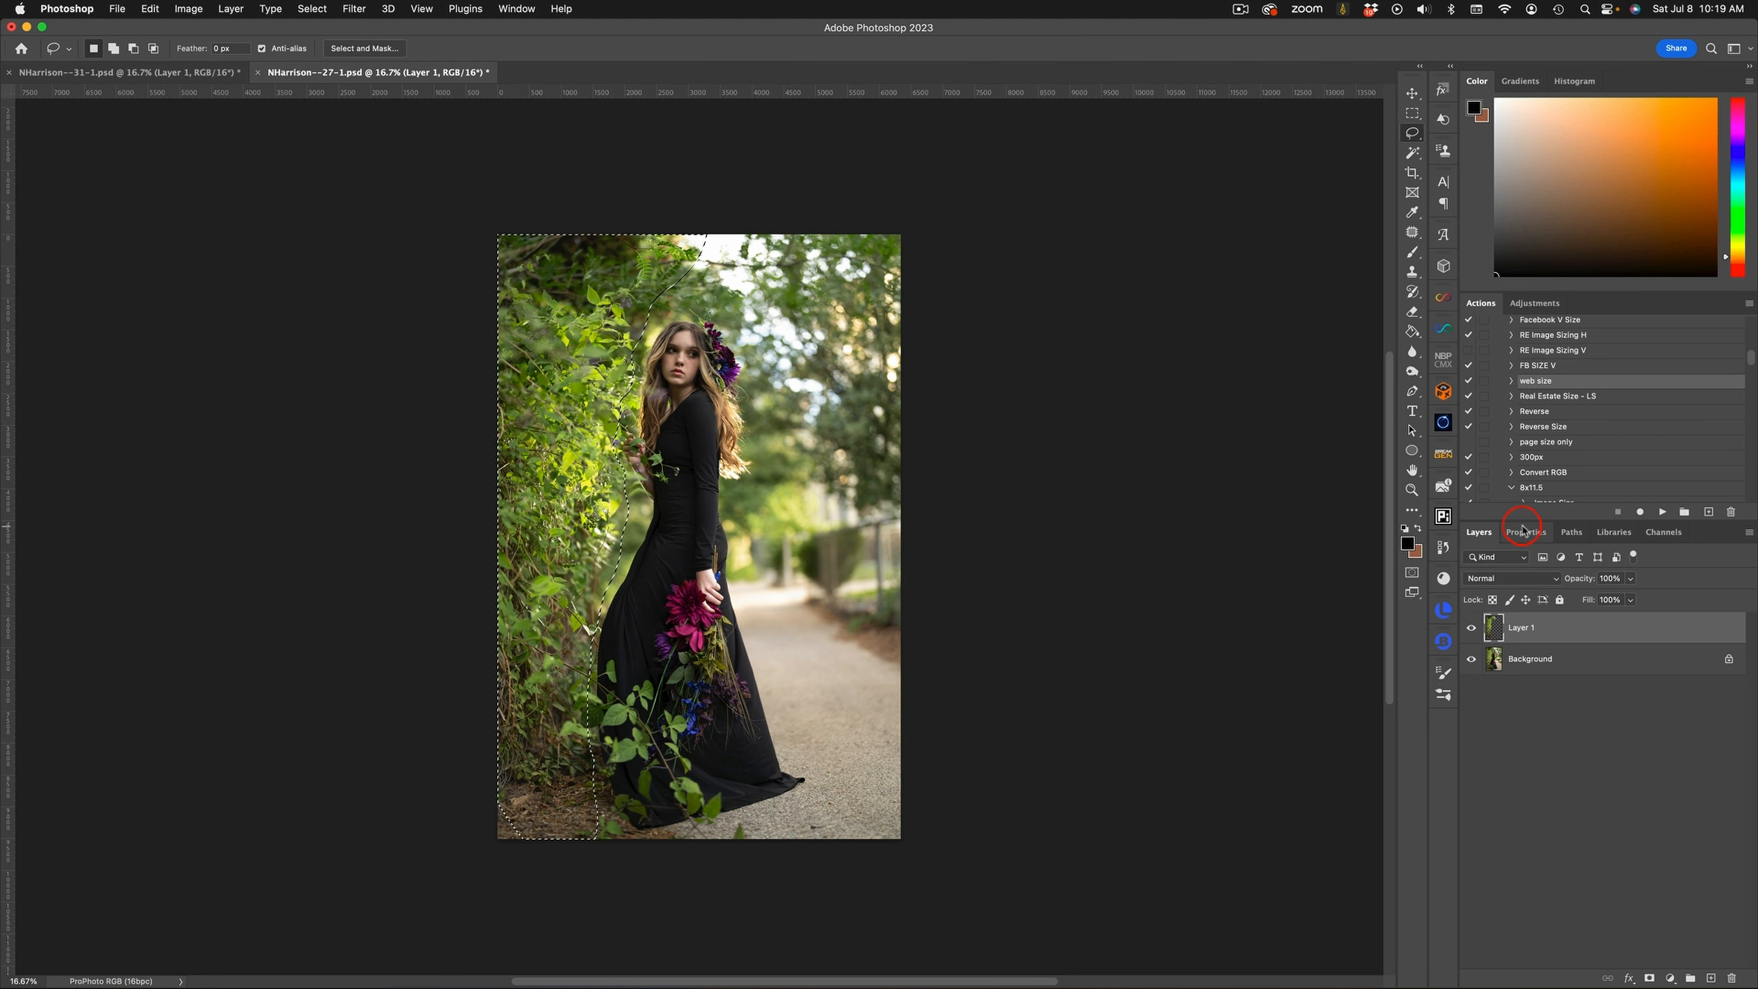
Return to the 31-1 portrait document and preview the finished composite by toggling Layer 1 and Background copy
{"action": "left_click", "coordinate": [173, 72]}
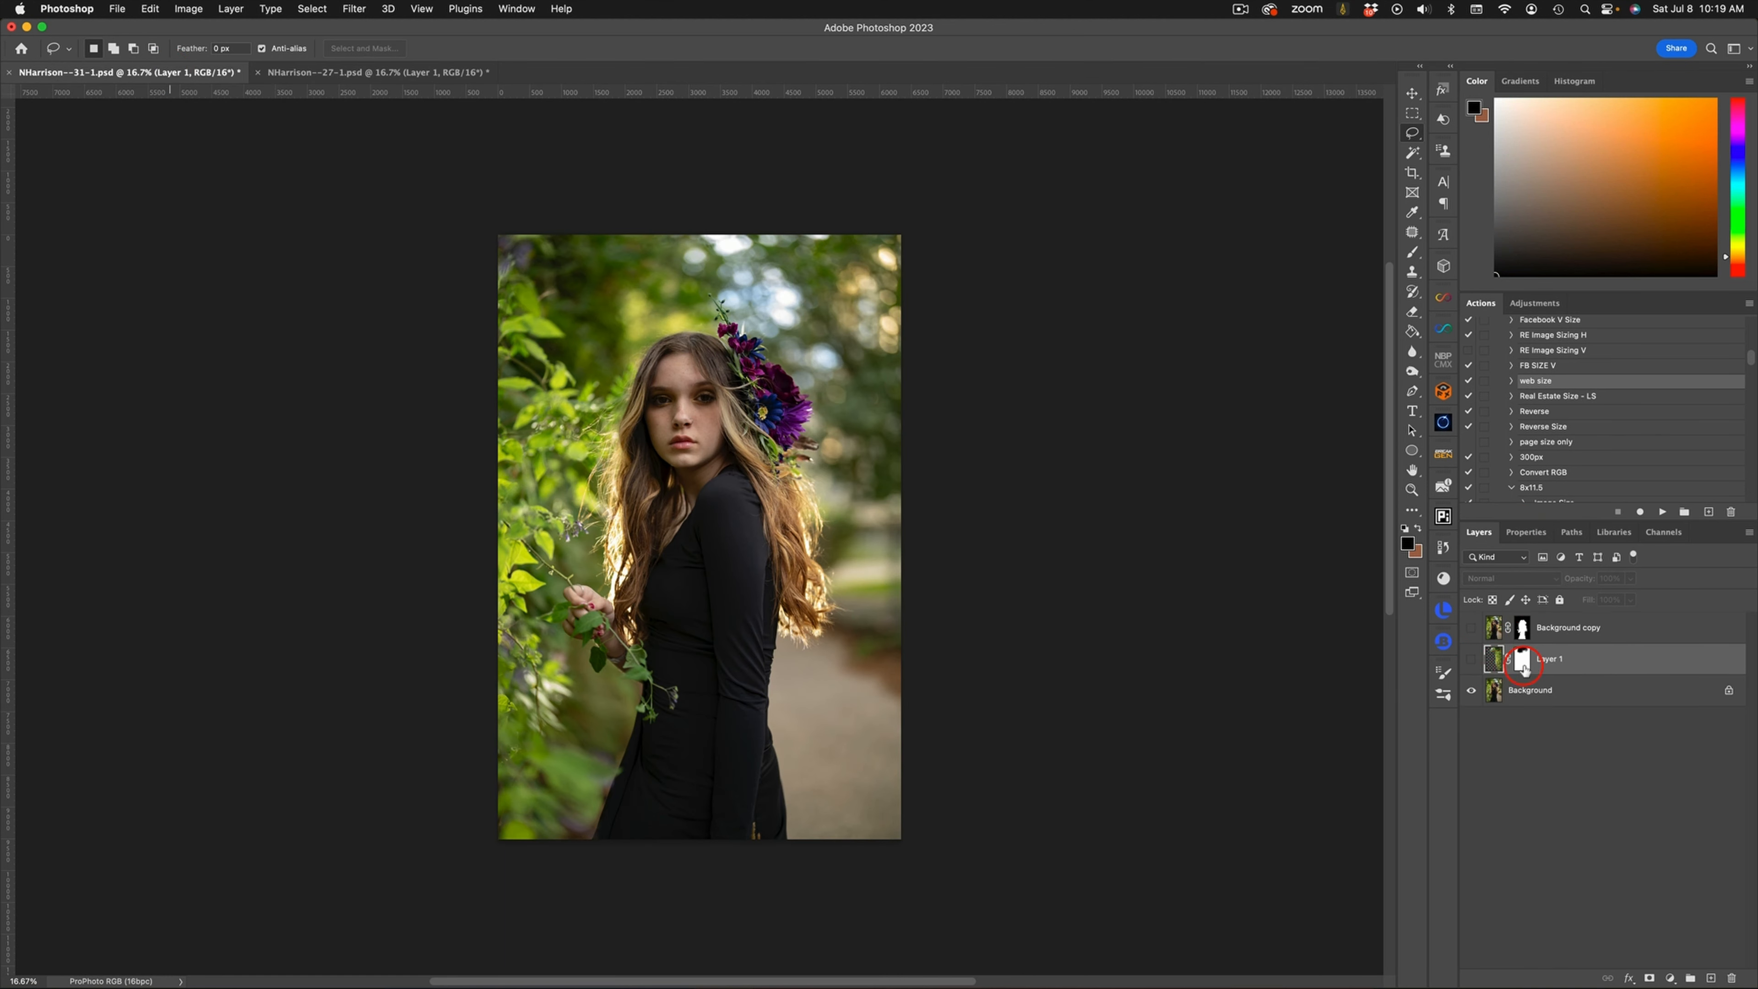
{"action": "left_click", "coordinate": [1471, 659]}
{"action": "left_click", "coordinate": [1472, 629]}
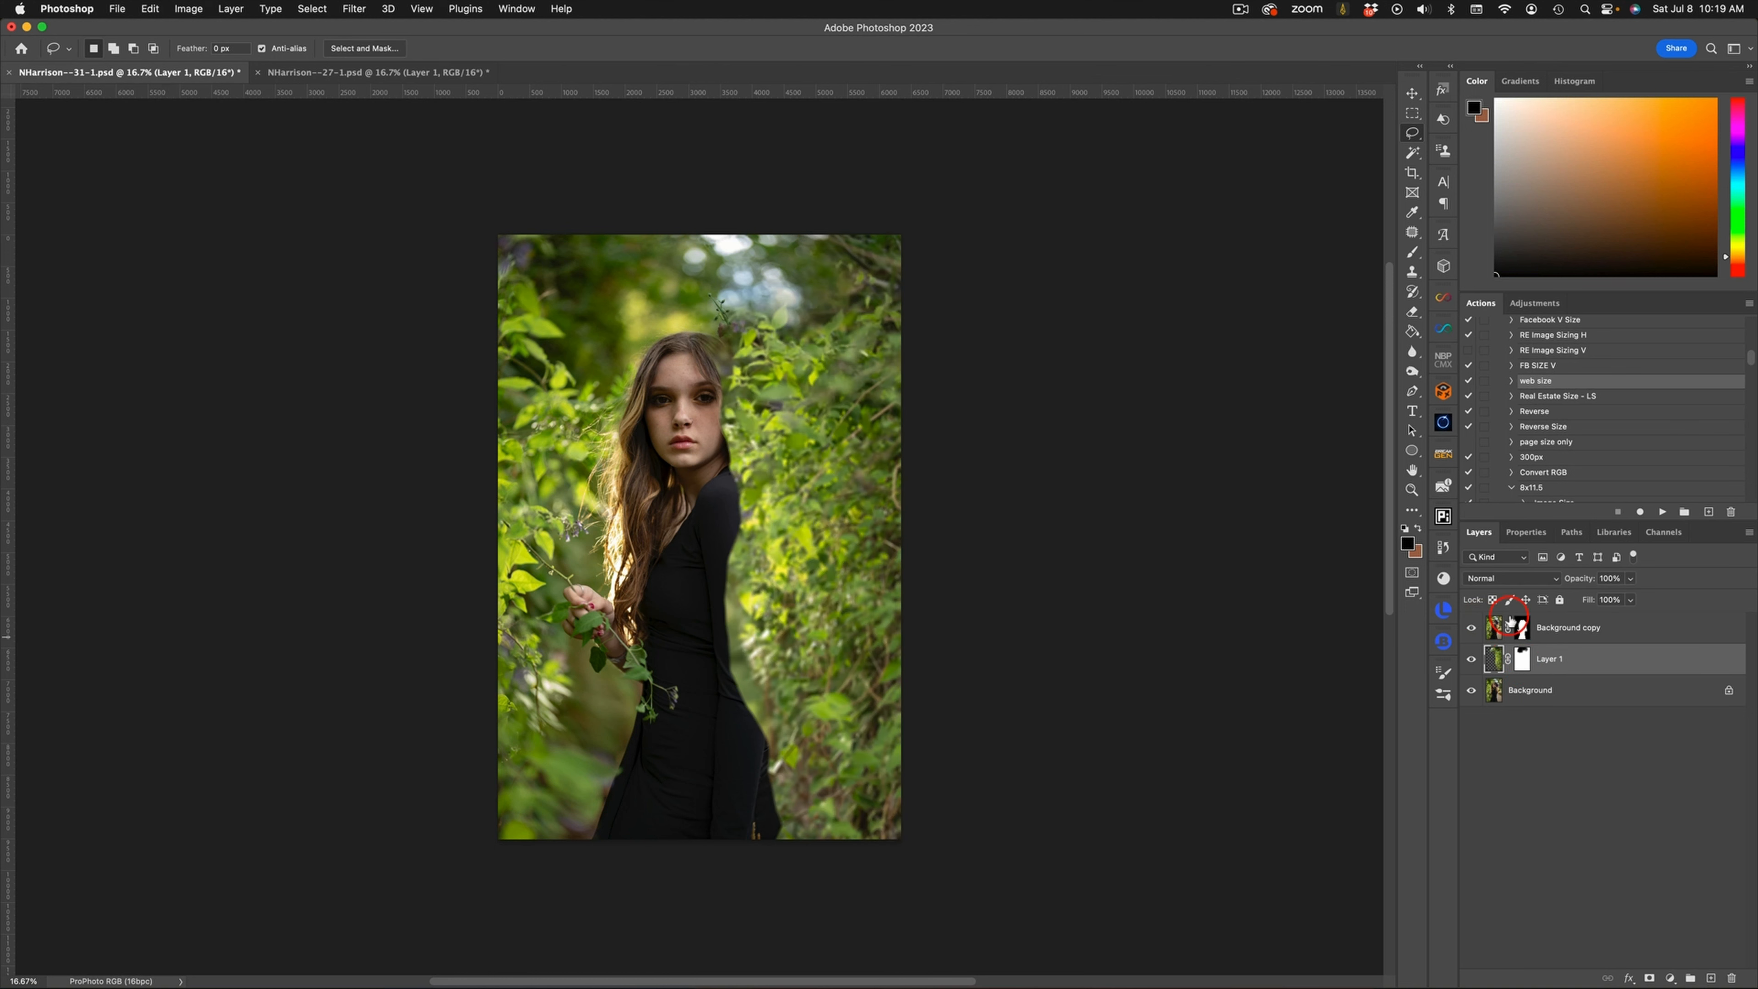
{"action": "left_click", "coordinate": [1471, 627]}
{"action": "left_click", "coordinate": [1471, 658]}
Delete the Background copy and Layer 1 layers, leaving only the Background layer
{"action": "left_click", "coordinate": [1513, 689]}
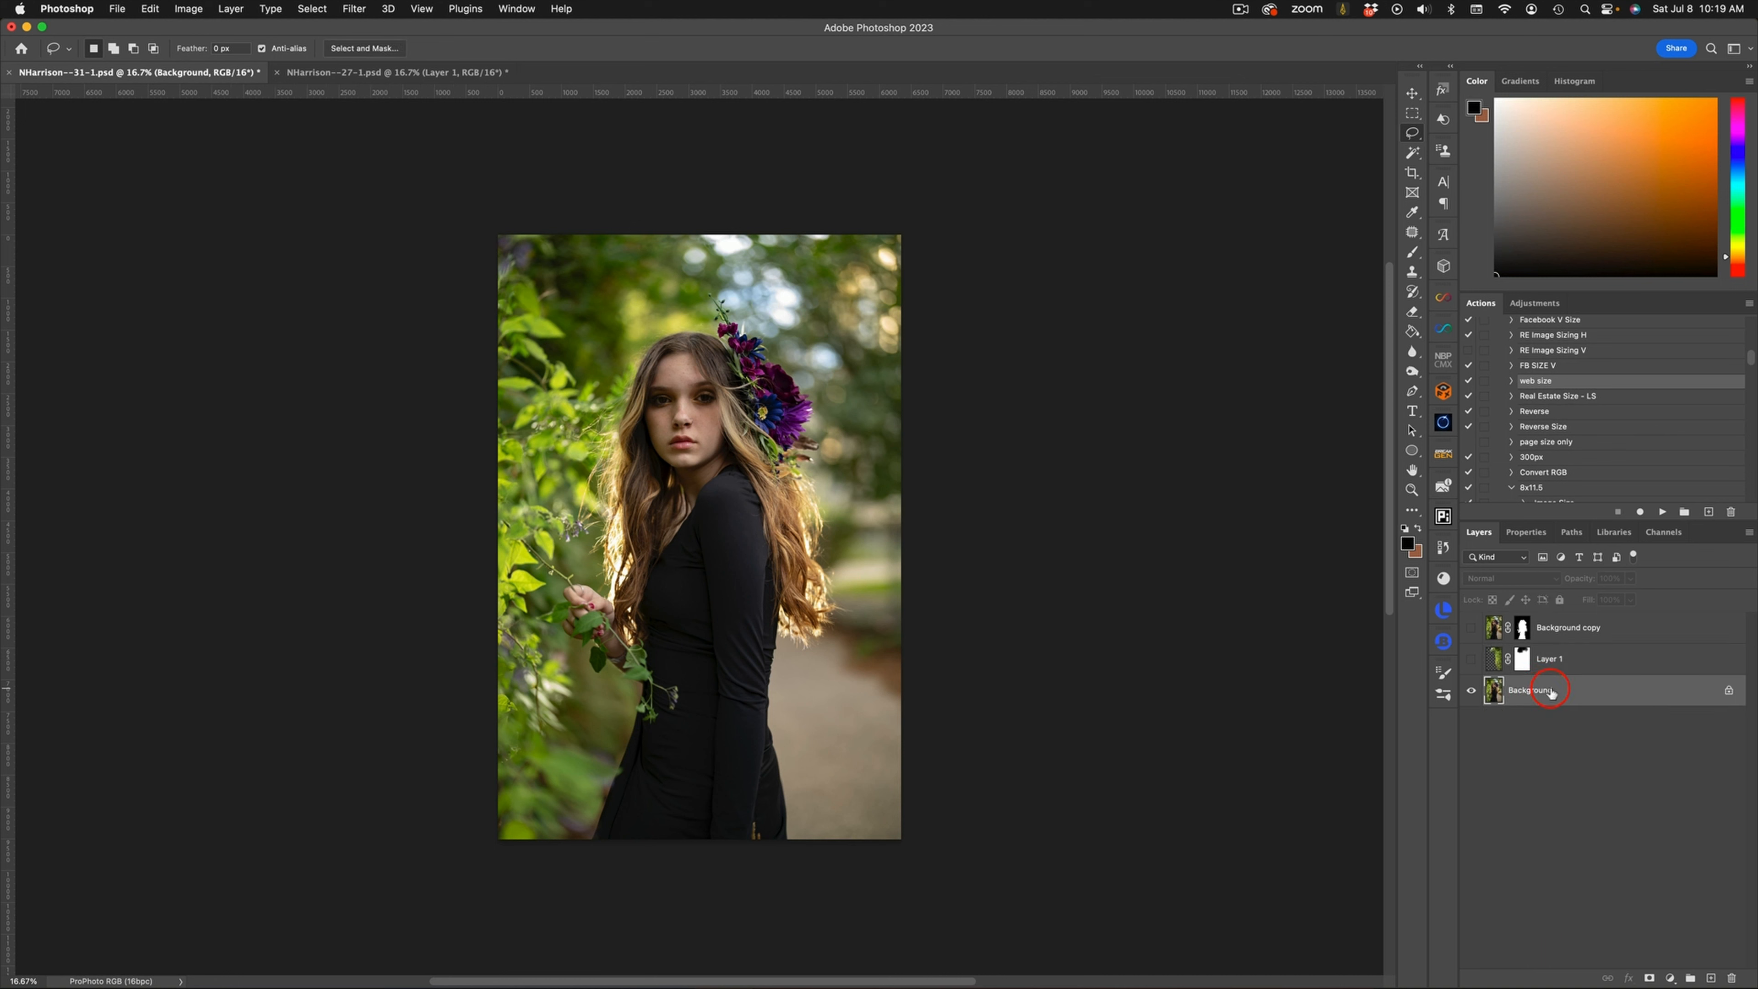
{"action": "left_click", "coordinate": [1569, 625]}
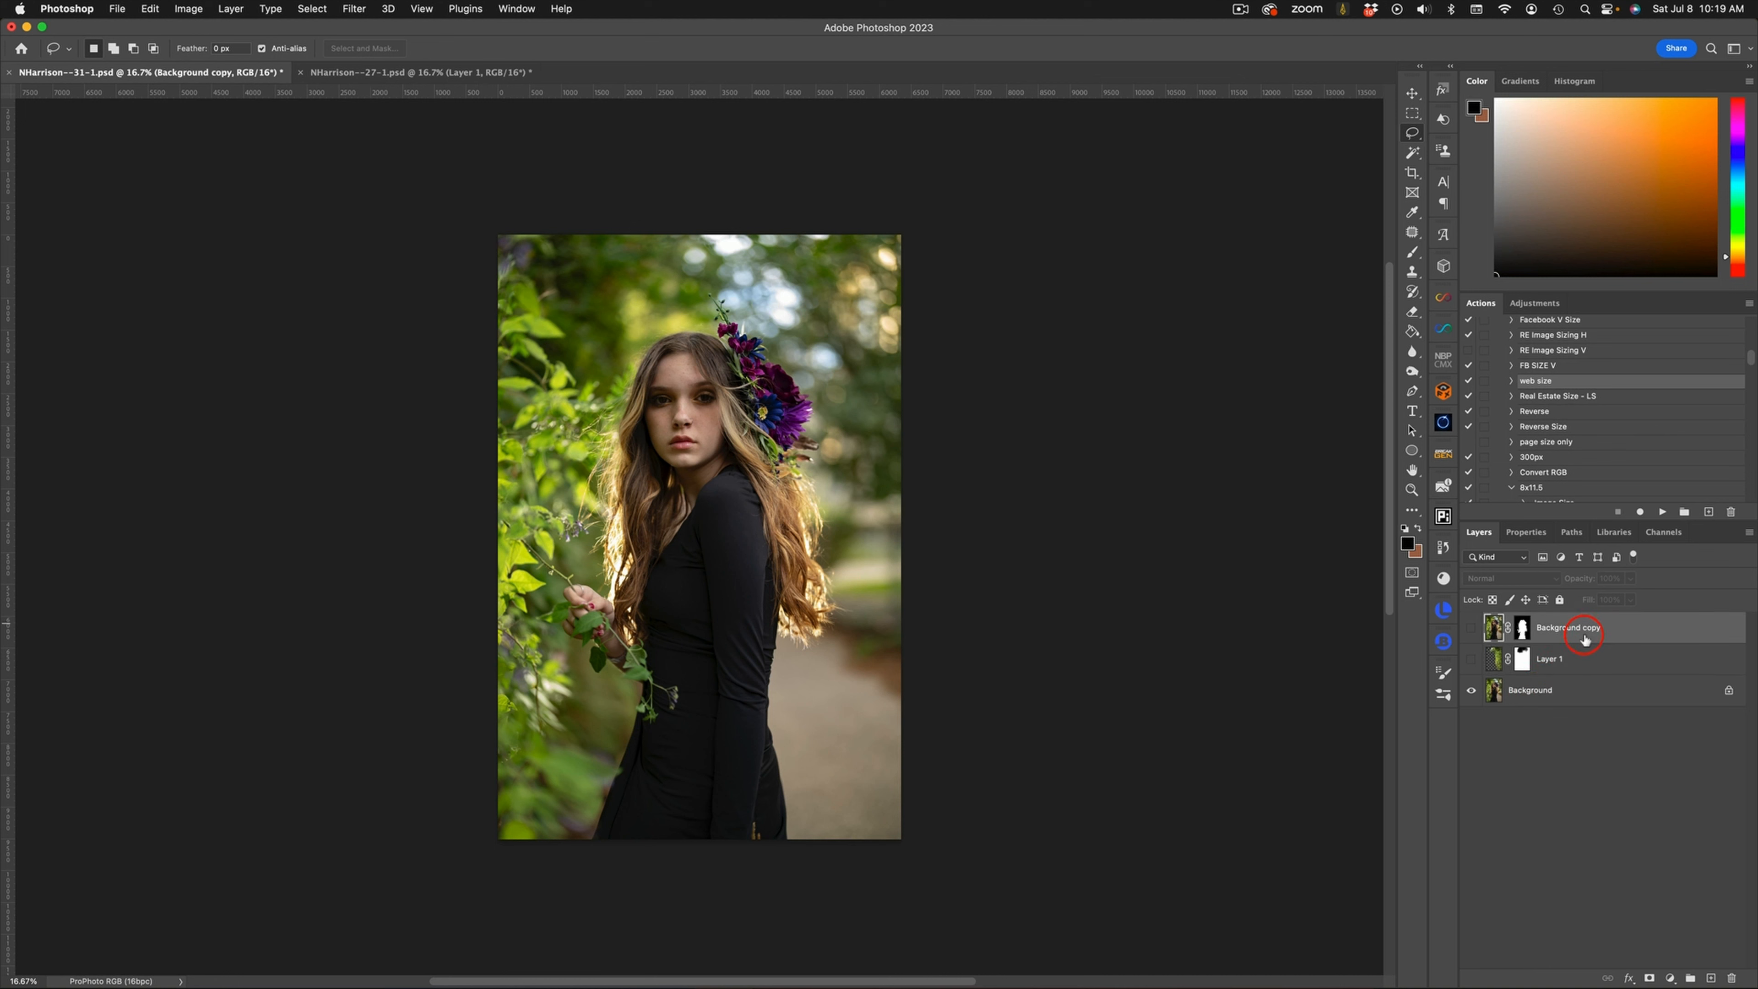
{"action": "key", "text": "Delete"}
{"action": "key", "text": "Delete"}
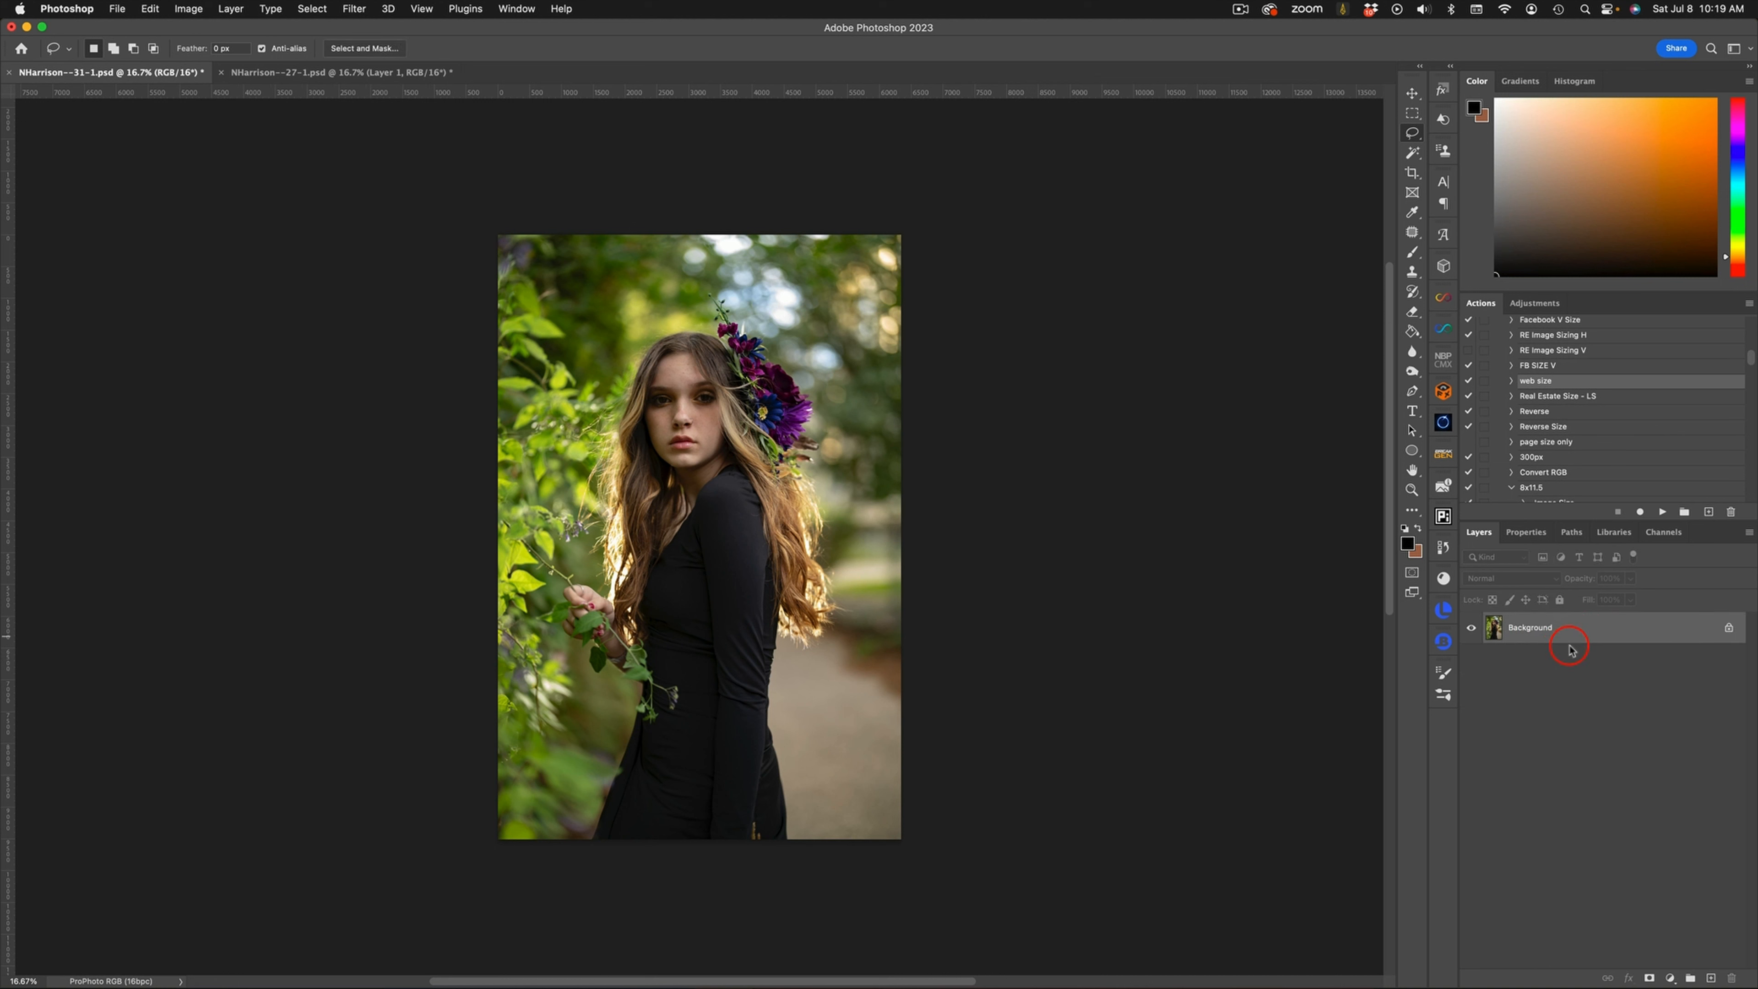
Duplicate the Background layer and apply the Remove Background quick action to the duplicate
{"action": "key", "text": "super+j"}
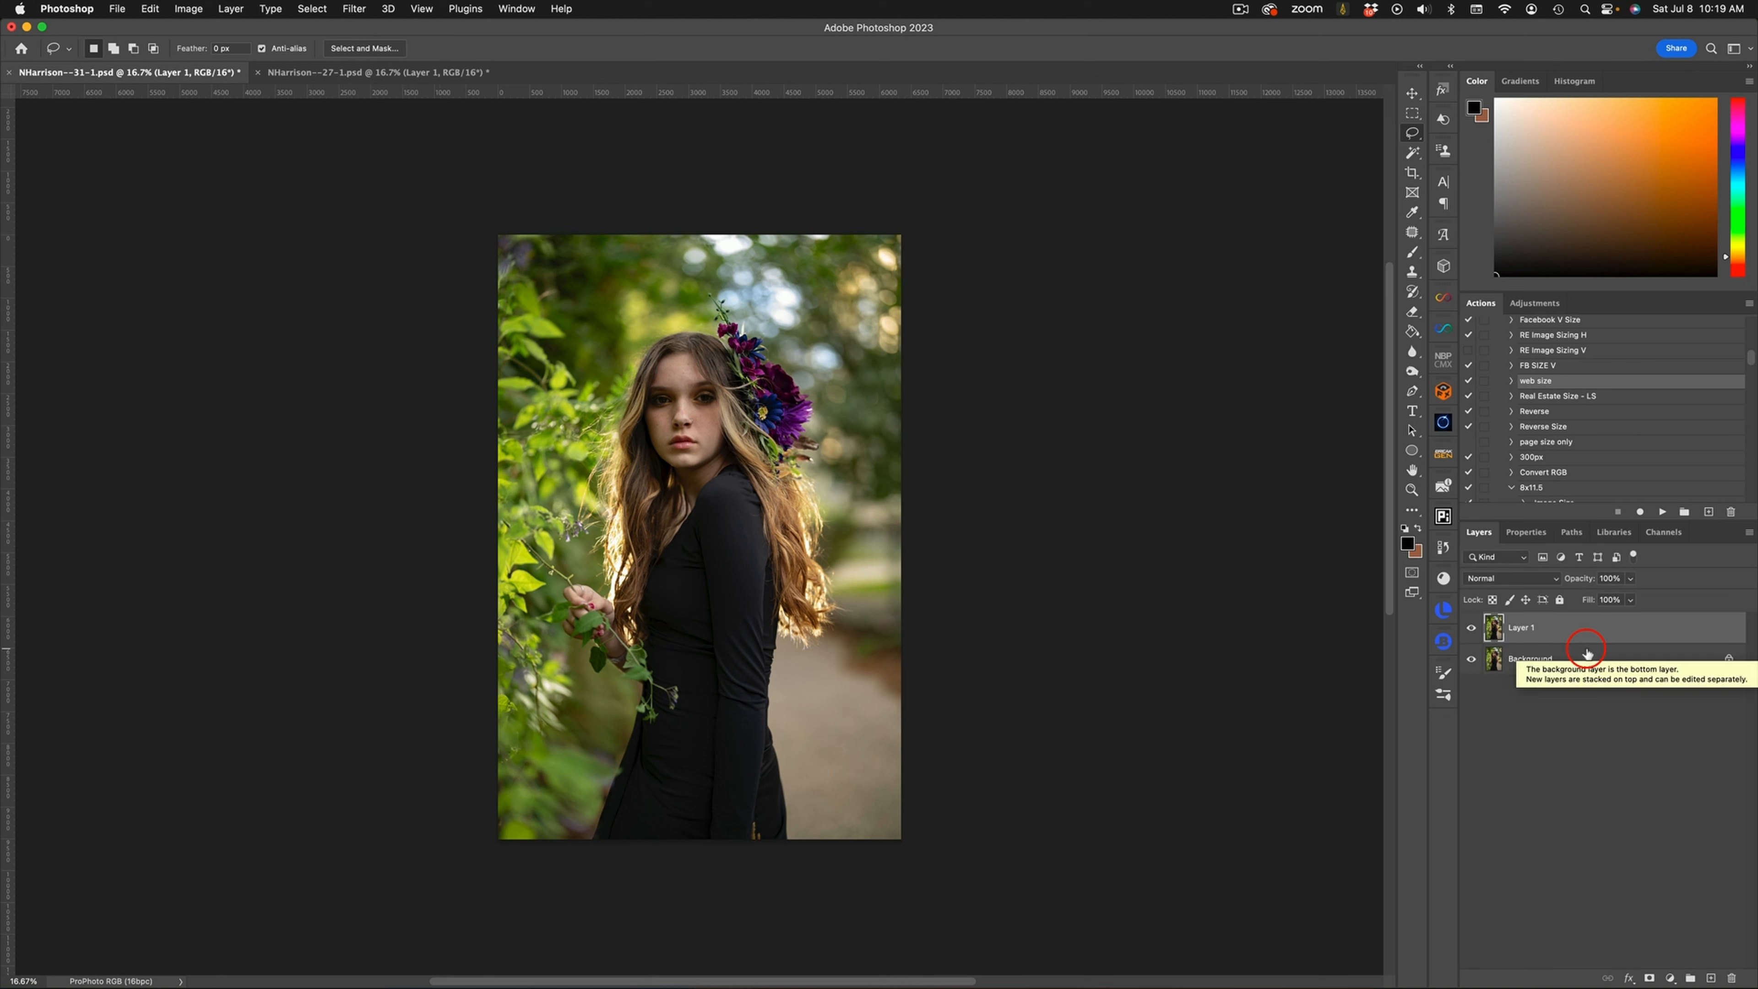
{"action": "left_click", "coordinate": [1526, 532]}
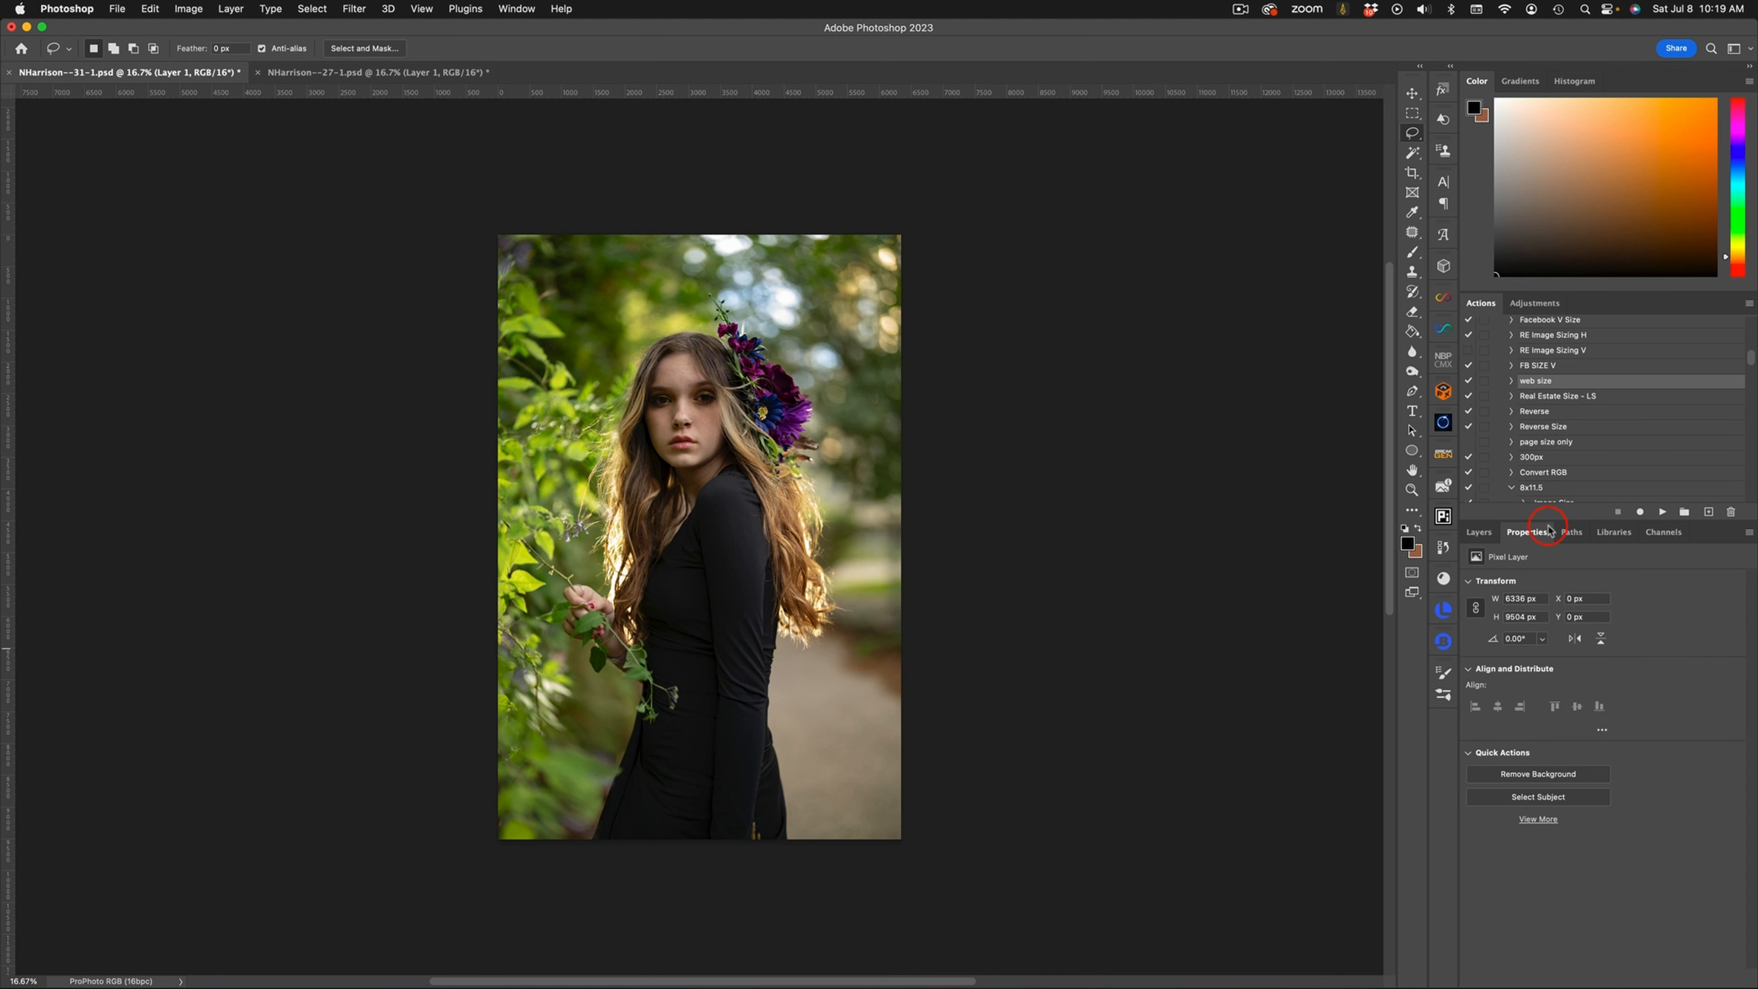
{"action": "left_click", "coordinate": [516, 8]}
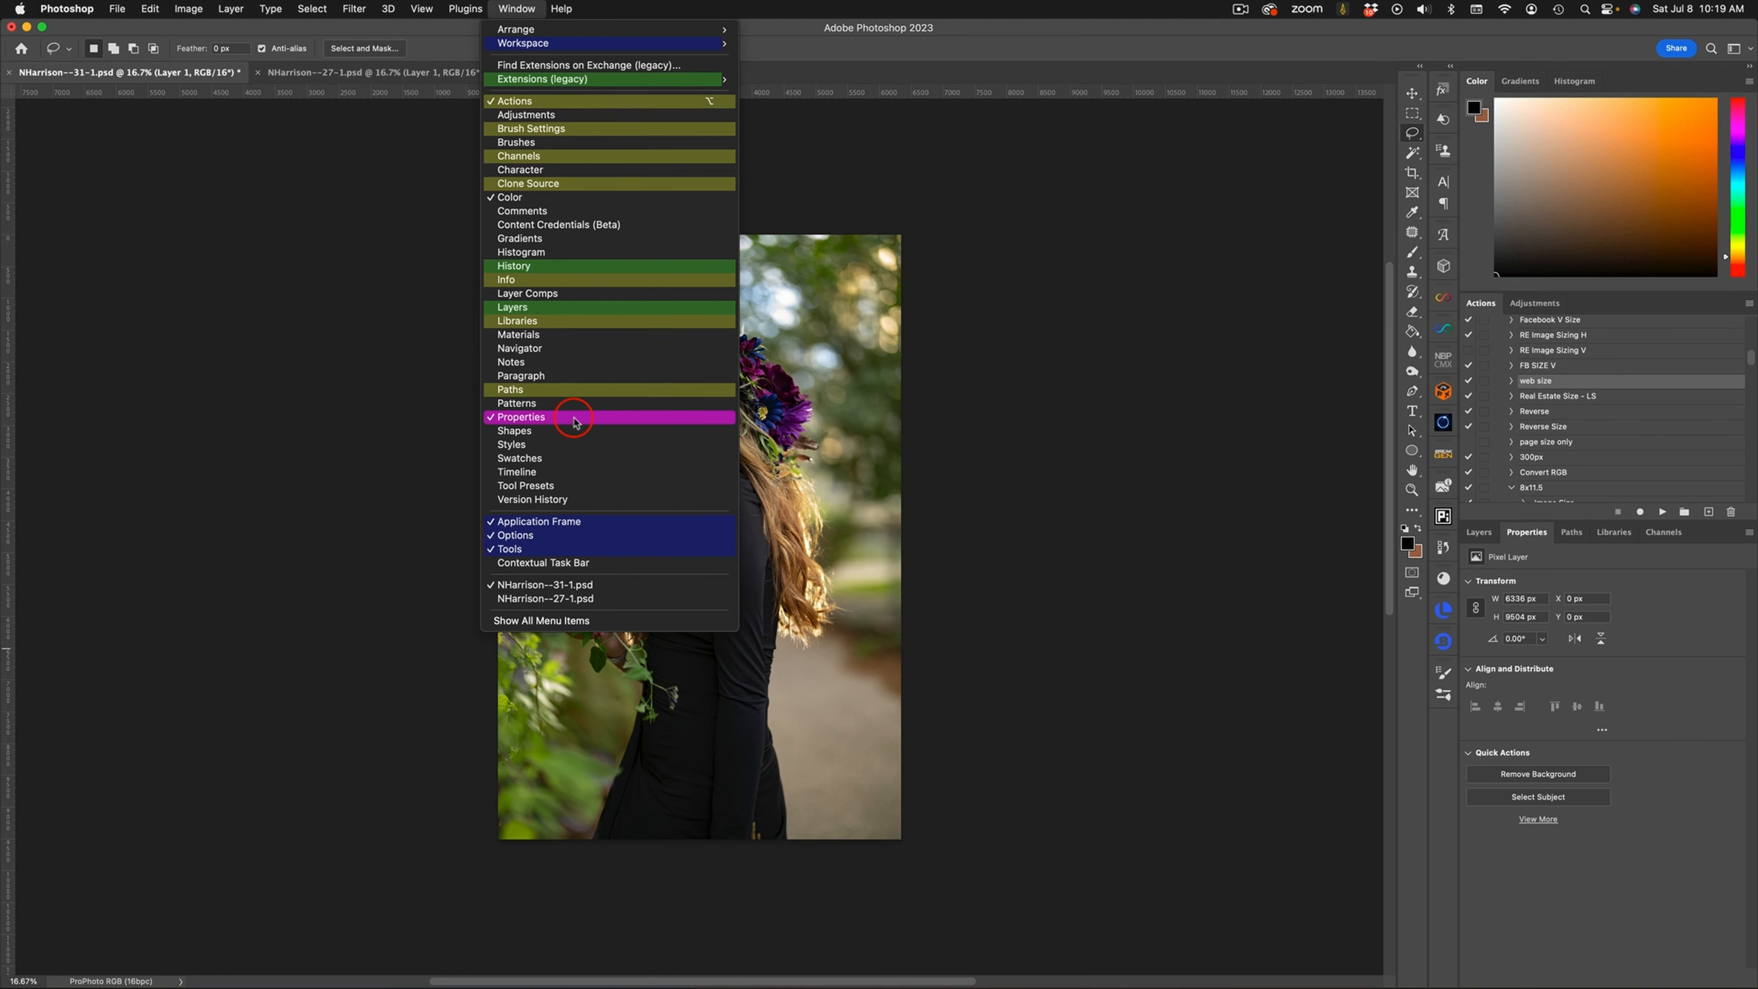
{"action": "left_click", "coordinate": [1153, 377]}
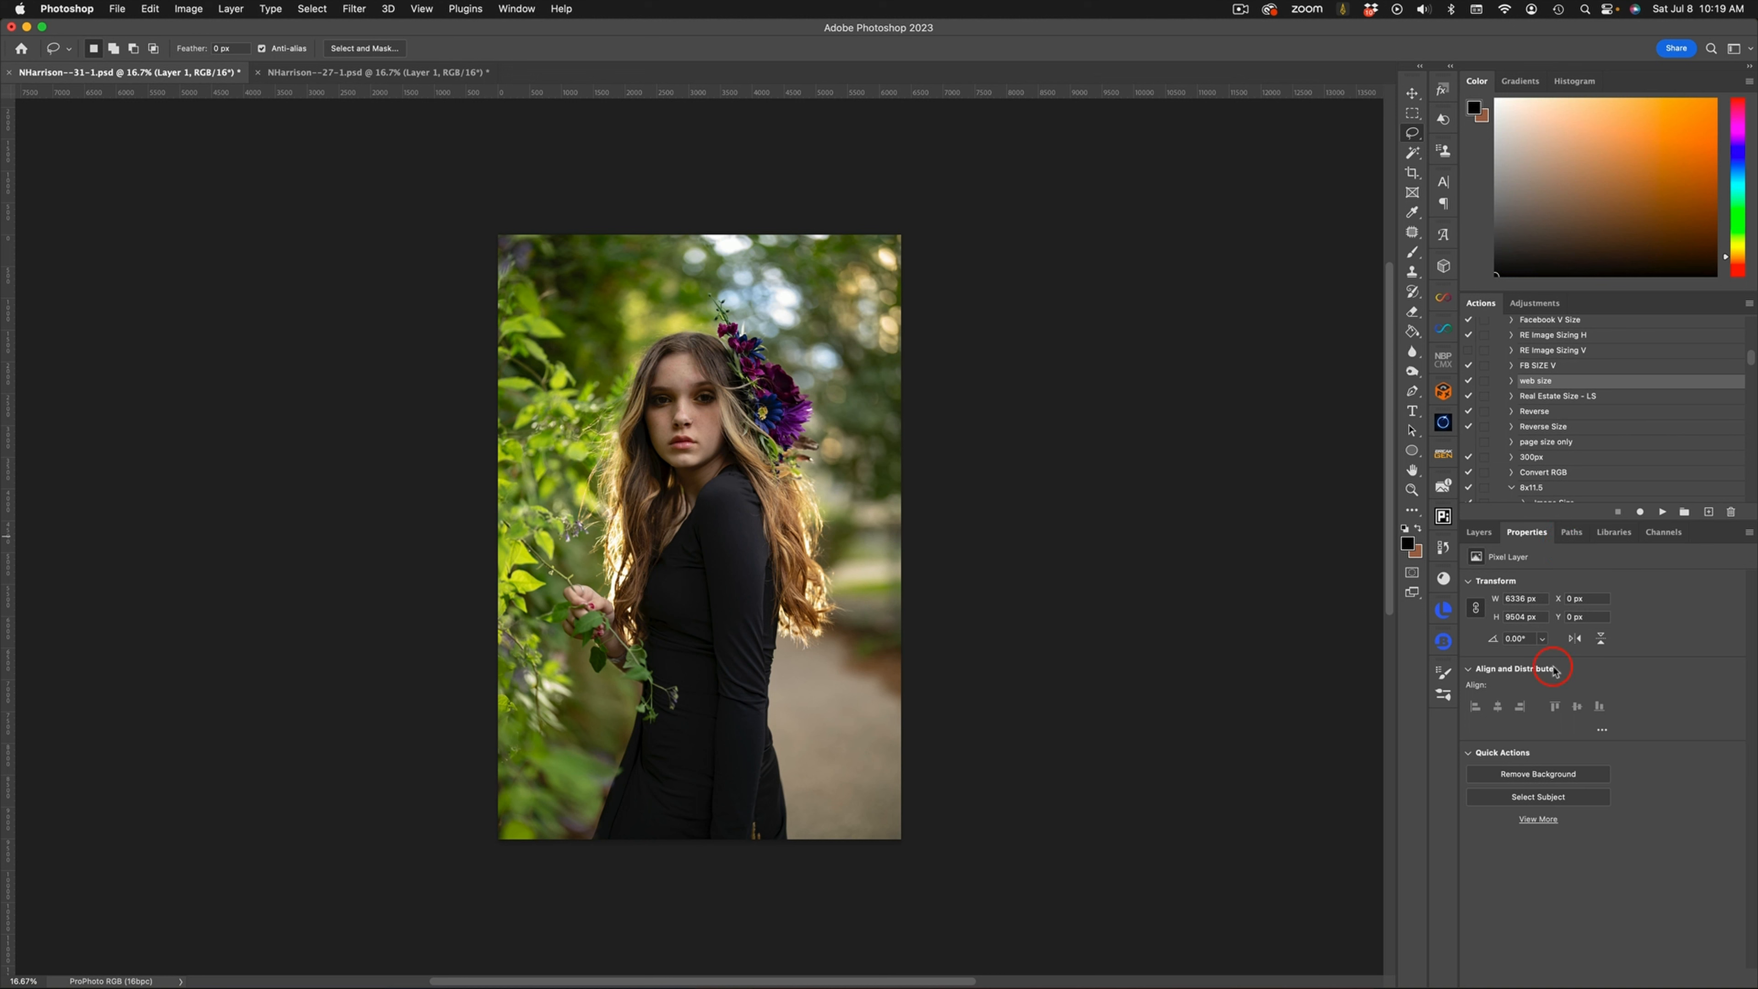
{"action": "left_click", "coordinate": [1543, 774]}
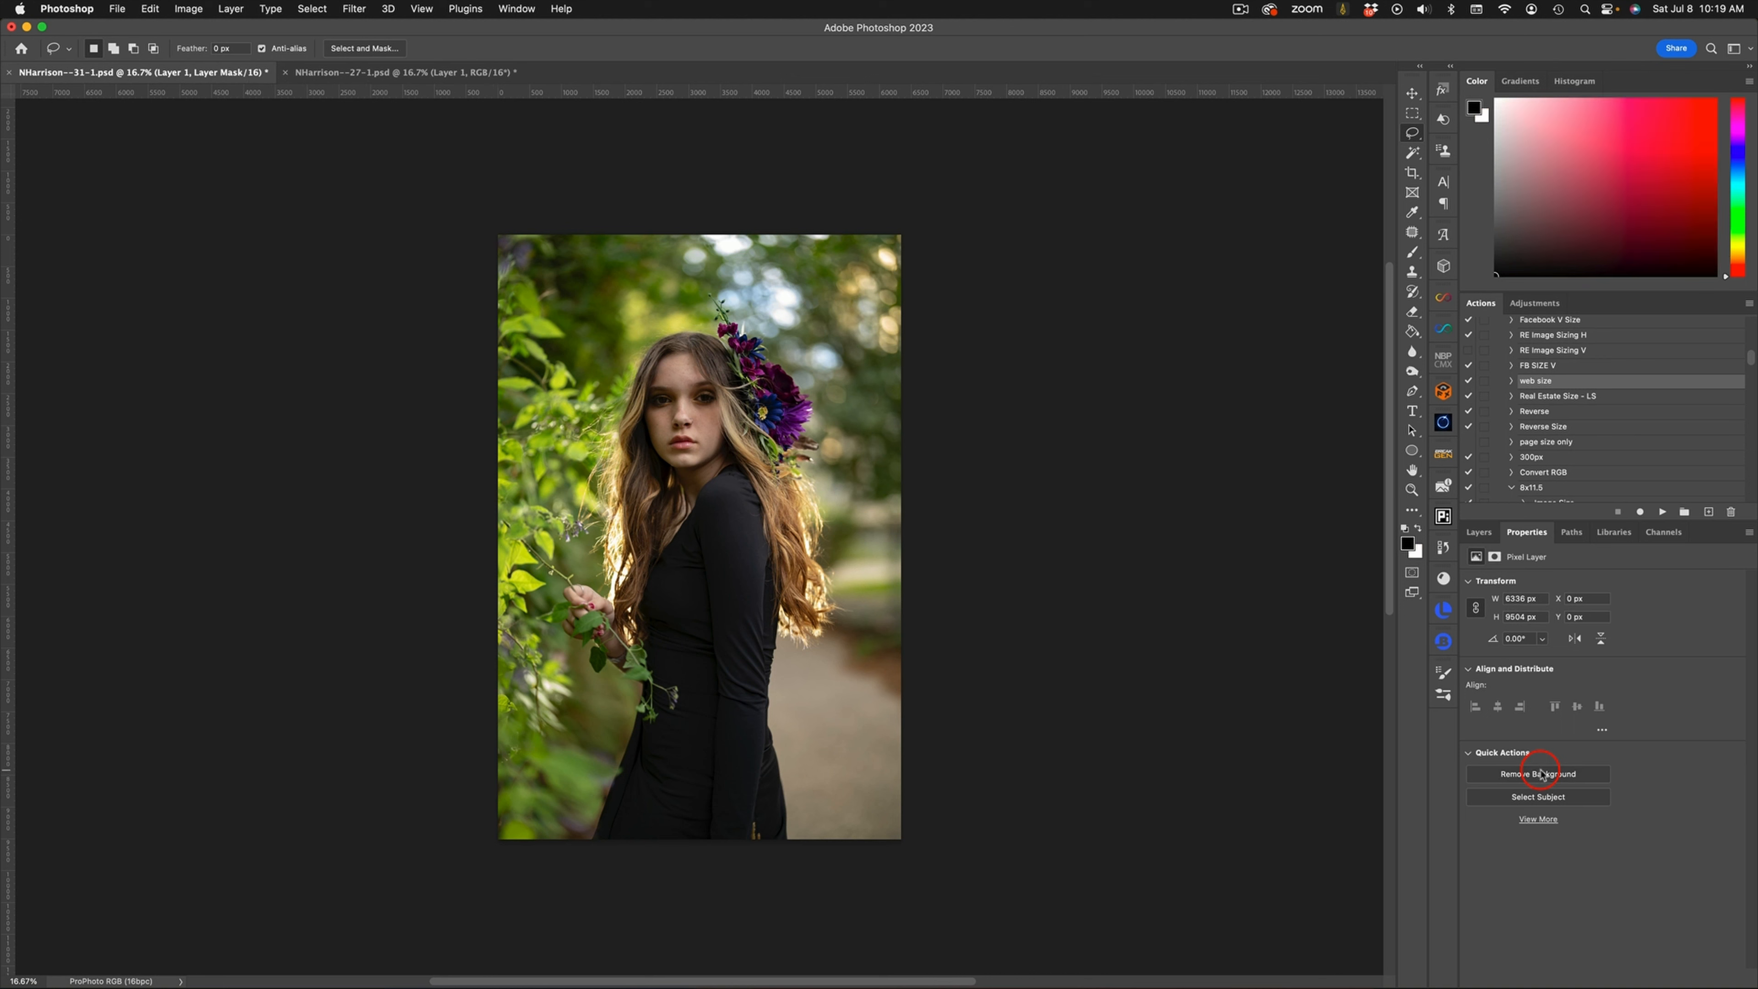
Compare the masked subject with the original image and leave the Background layer hidden
{"action": "left_click", "coordinate": [1479, 532]}
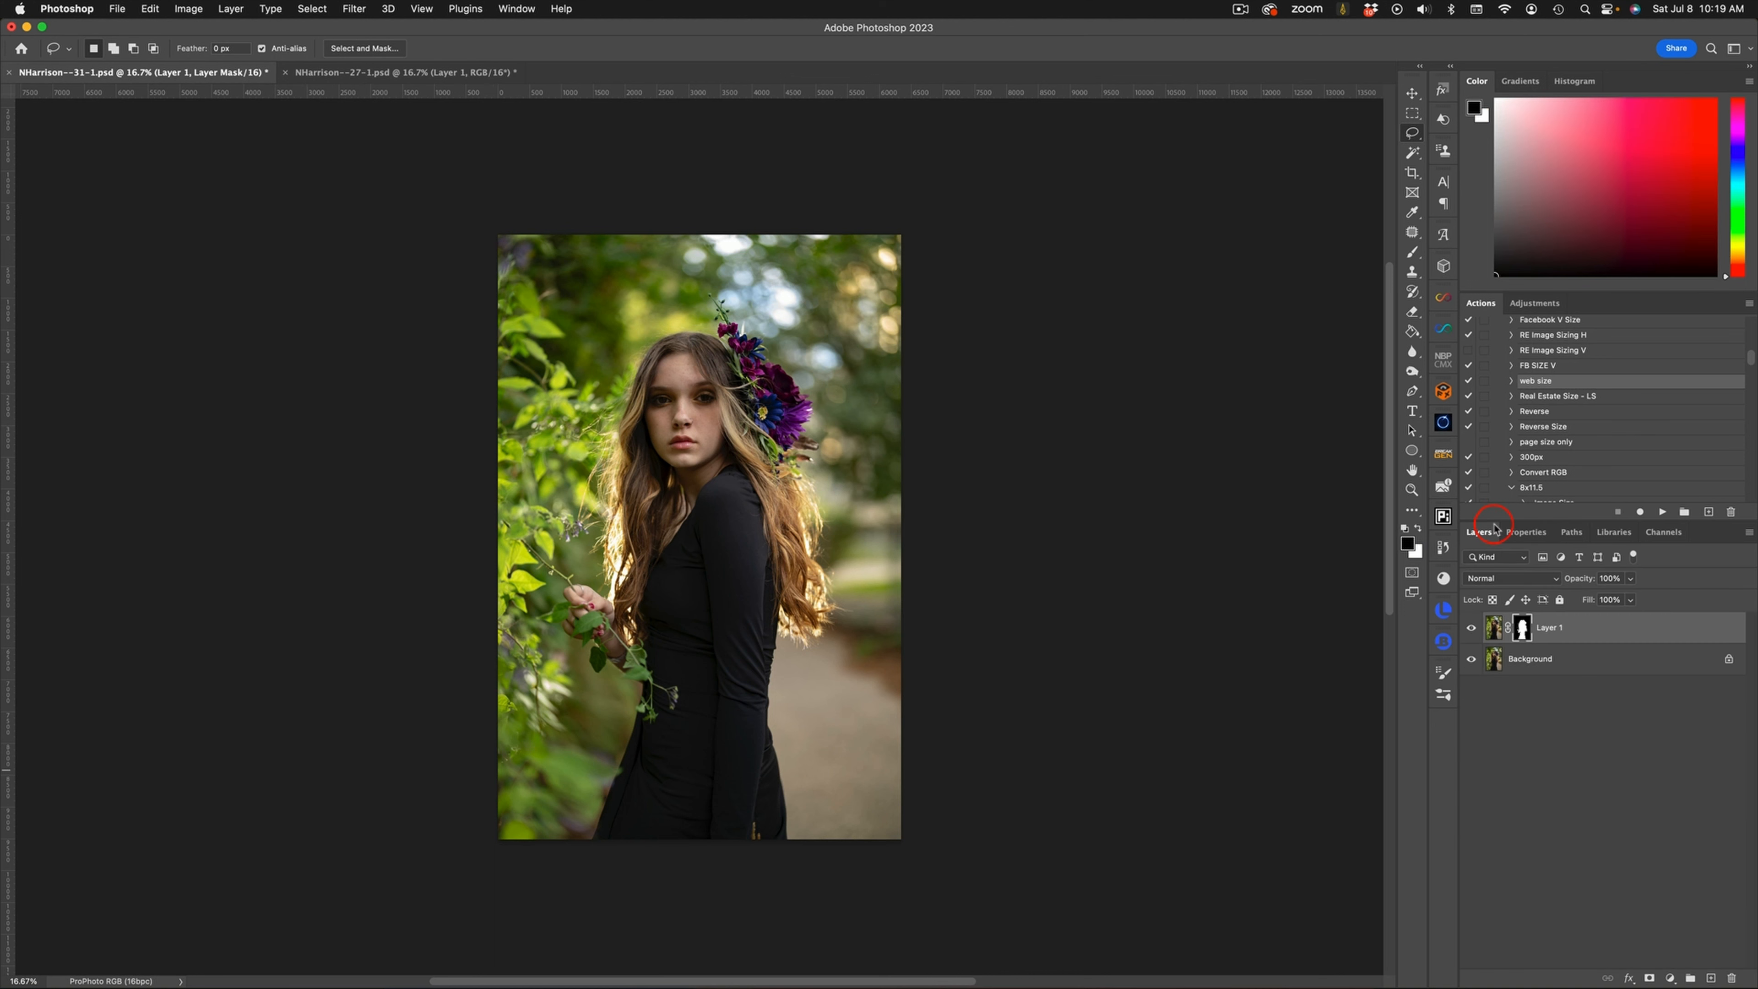
{"action": "left_click", "coordinate": [1478, 660]}
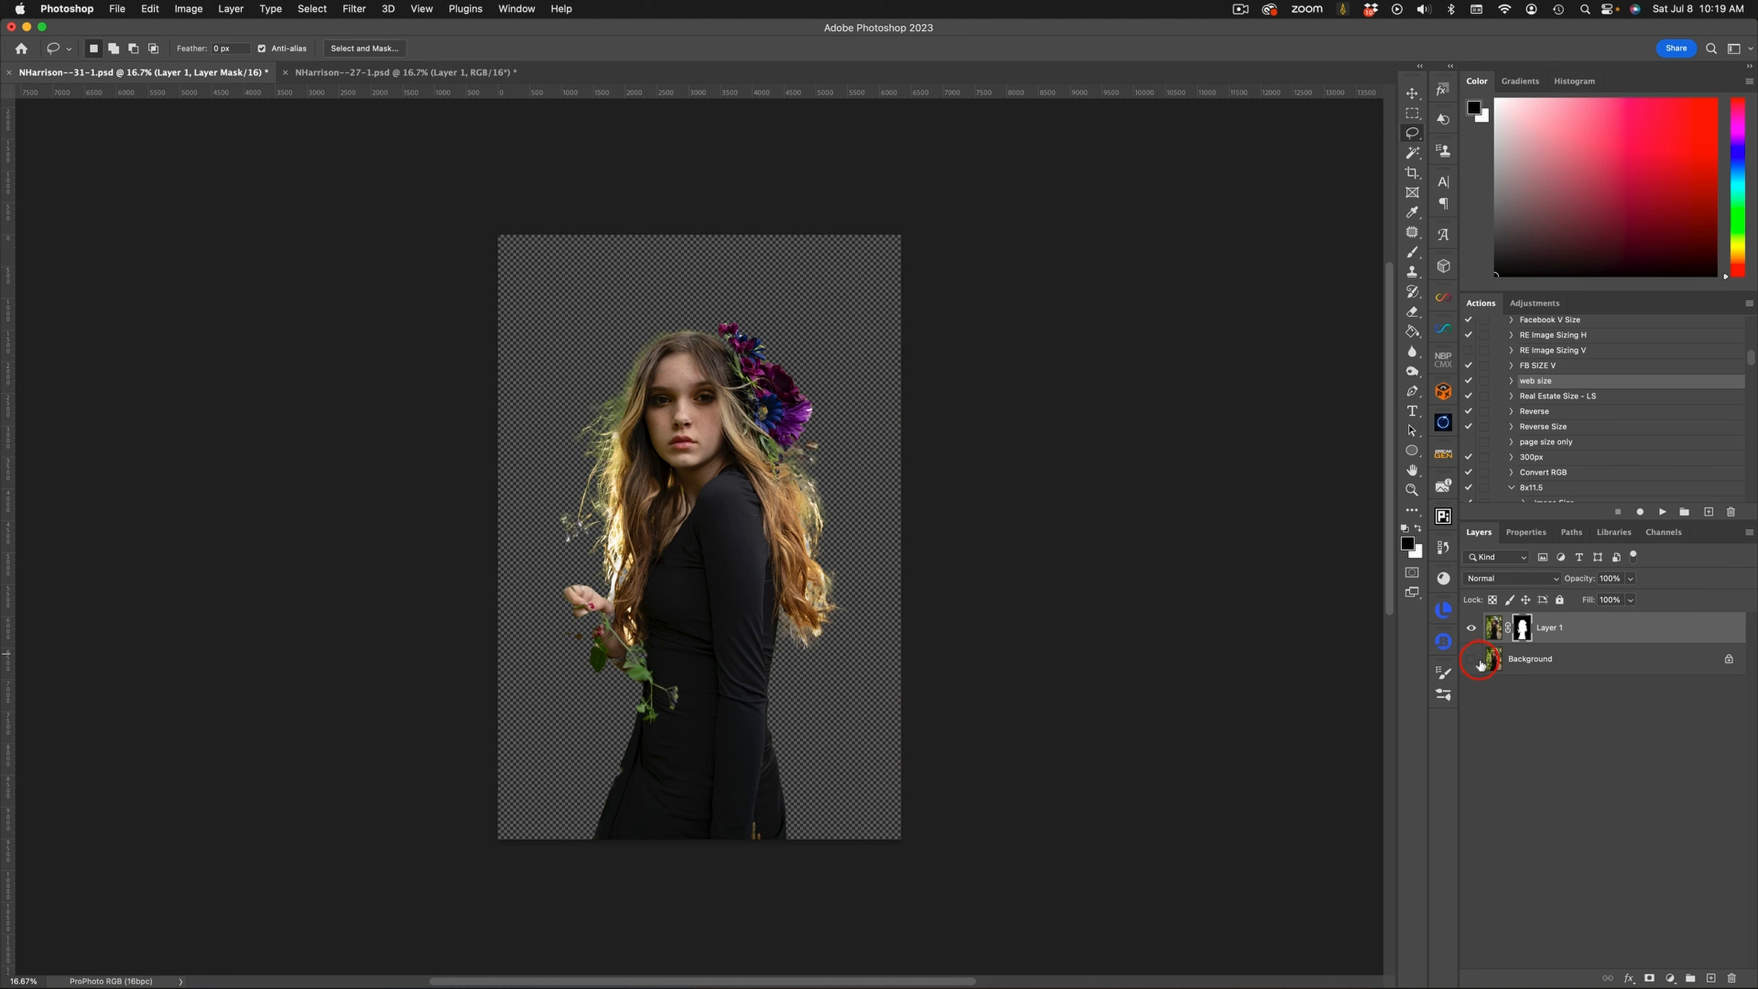
{"action": "left_click", "coordinate": [1475, 662]}
{"action": "left_click", "coordinate": [1475, 662]}
{"action": "left_click", "coordinate": [1475, 661]}
{"action": "left_click", "coordinate": [1477, 661]}
{"action": "left_click", "coordinate": [1476, 661]}
{"action": "left_click", "coordinate": [1477, 660]}
{"action": "left_click", "coordinate": [1475, 661]}
{"action": "left_click", "coordinate": [1472, 661]}
Paint on Layer 1's mask with a small black brush to erase the stray spot below the purple flower
{"action": "key", "text": "z"}
{"action": "left_click_drag", "start_coordinate": [744, 419], "coordinate": [815, 419]}
{"action": "key", "text": "l"}
{"action": "left_click", "coordinate": [1411, 252]}
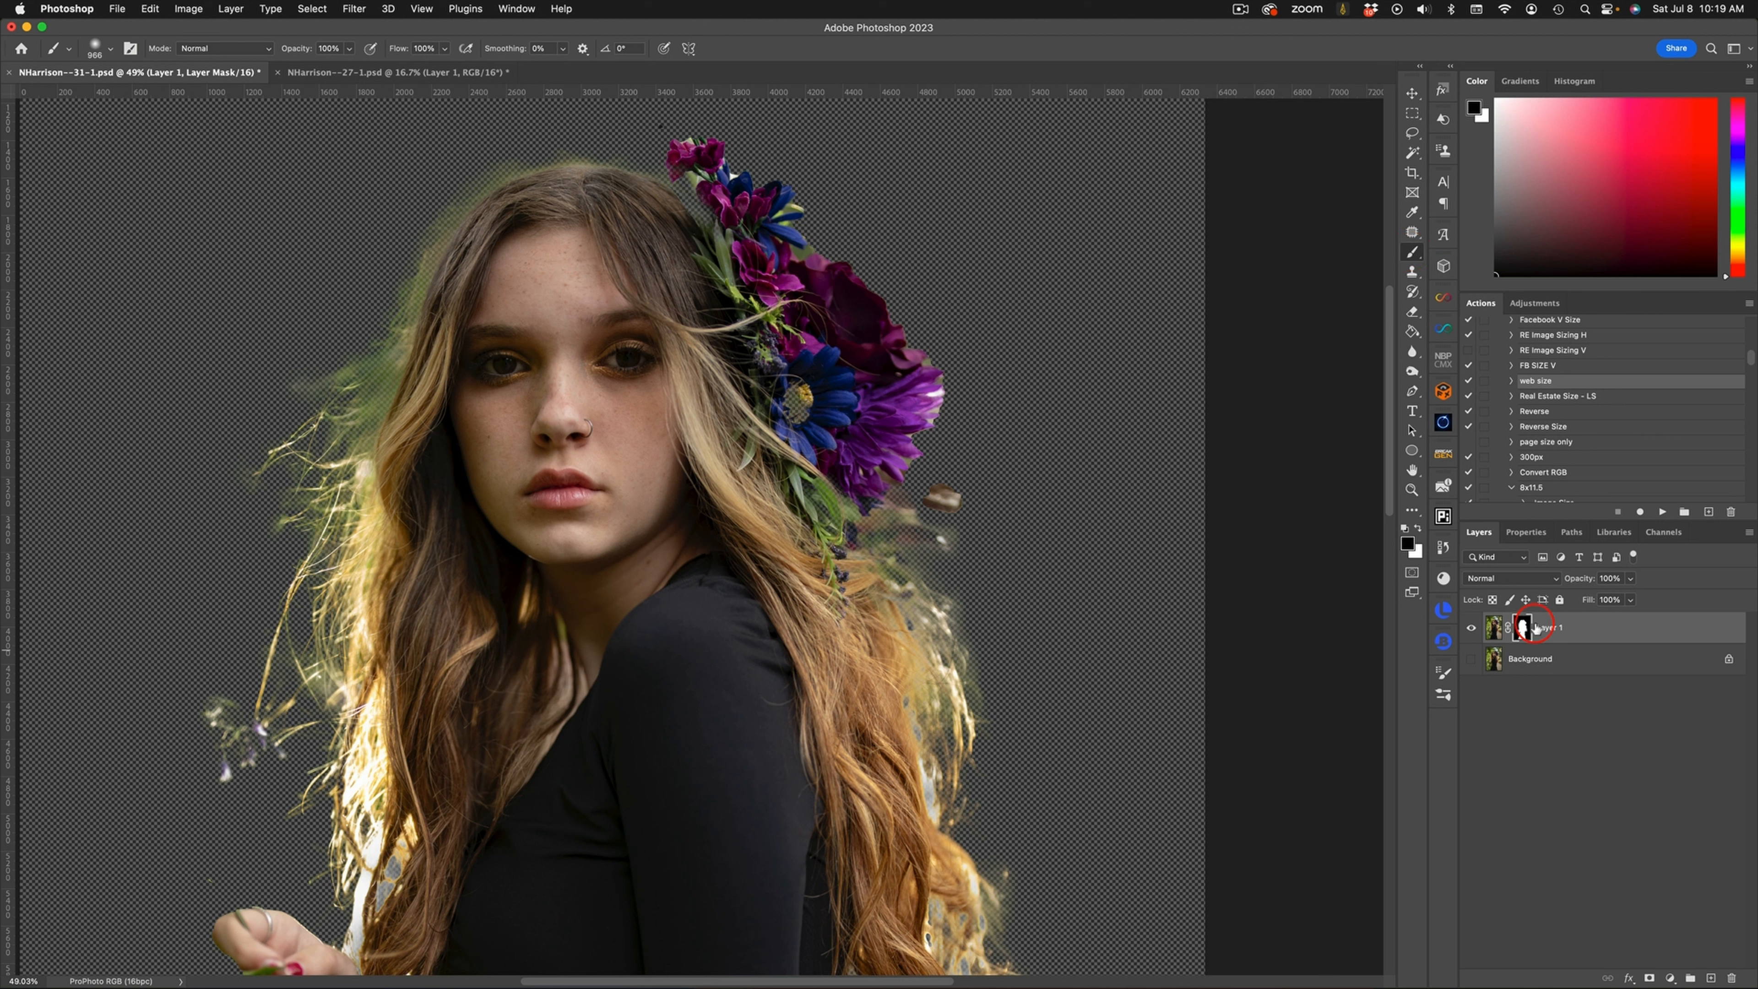
{"action": "left_click", "coordinate": [1522, 628]}
{"action": "key", "text": "x"}
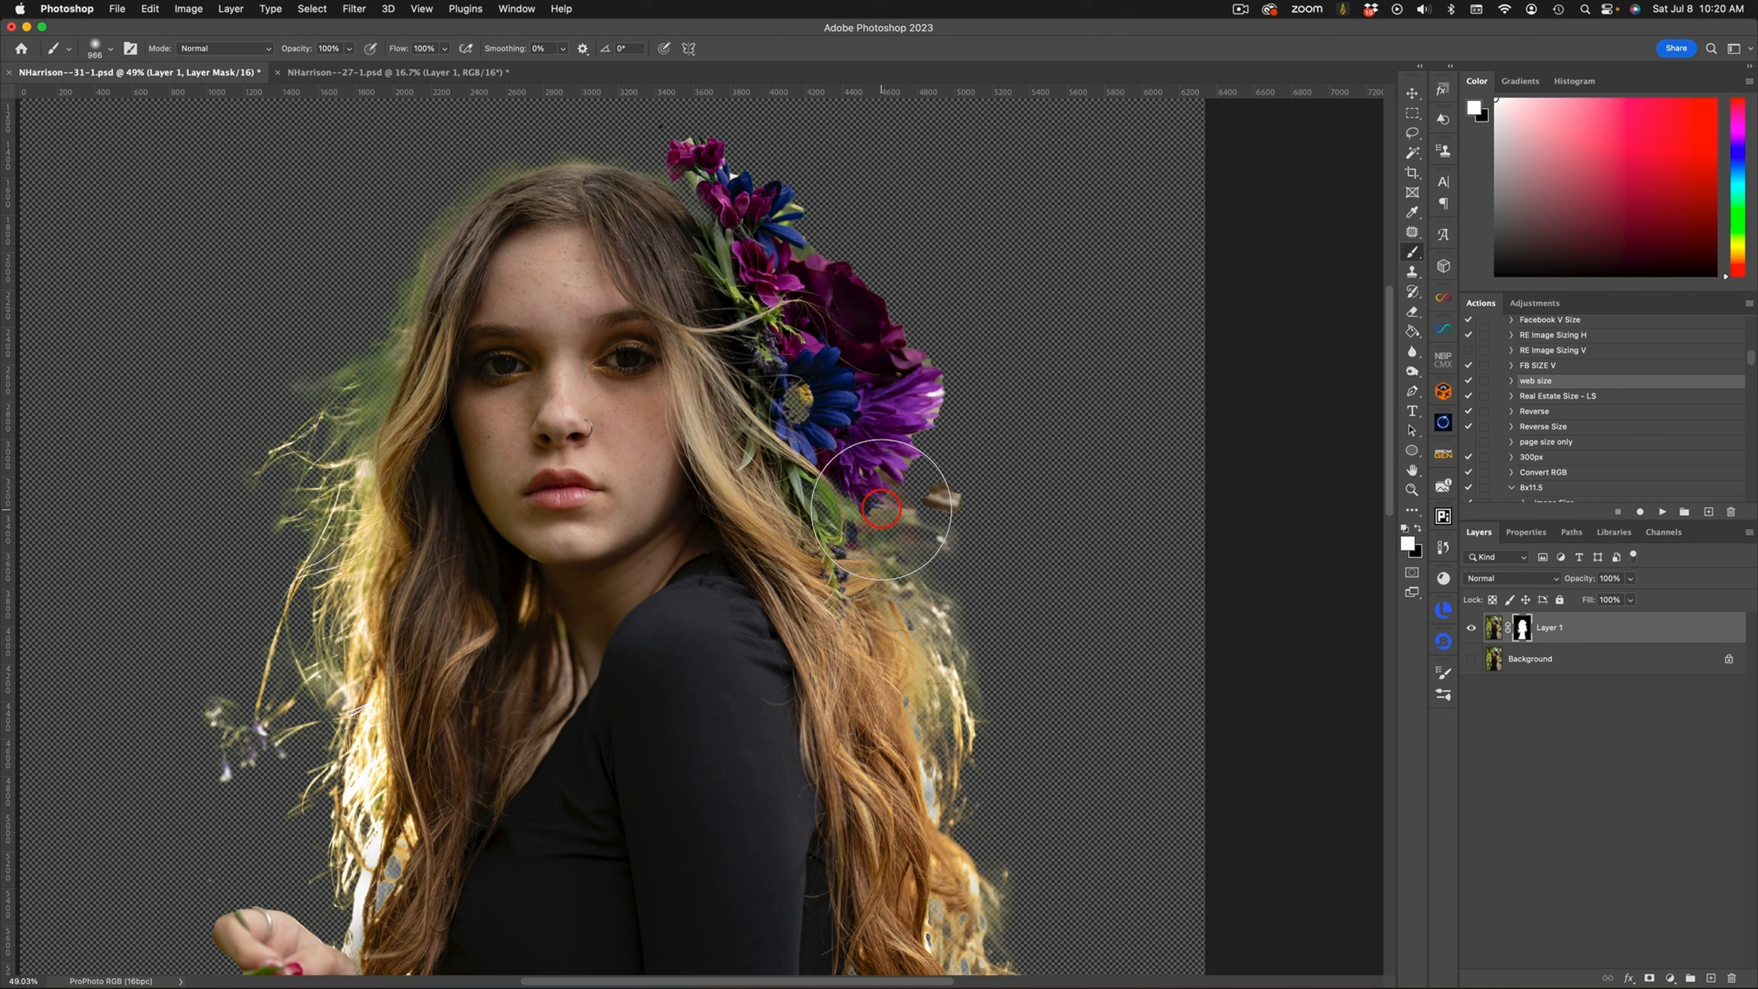
{"action": "mouse_move", "coordinate": [861, 430]}
{"action": "left_mouse_down"}
{"action": "mouse_move", "coordinate": [747, 442]}
{"action": "mouse_move", "coordinate": [799, 389]}
{"action": "mouse_move", "coordinate": [803, 450]}
{"action": "left_mouse_up"}
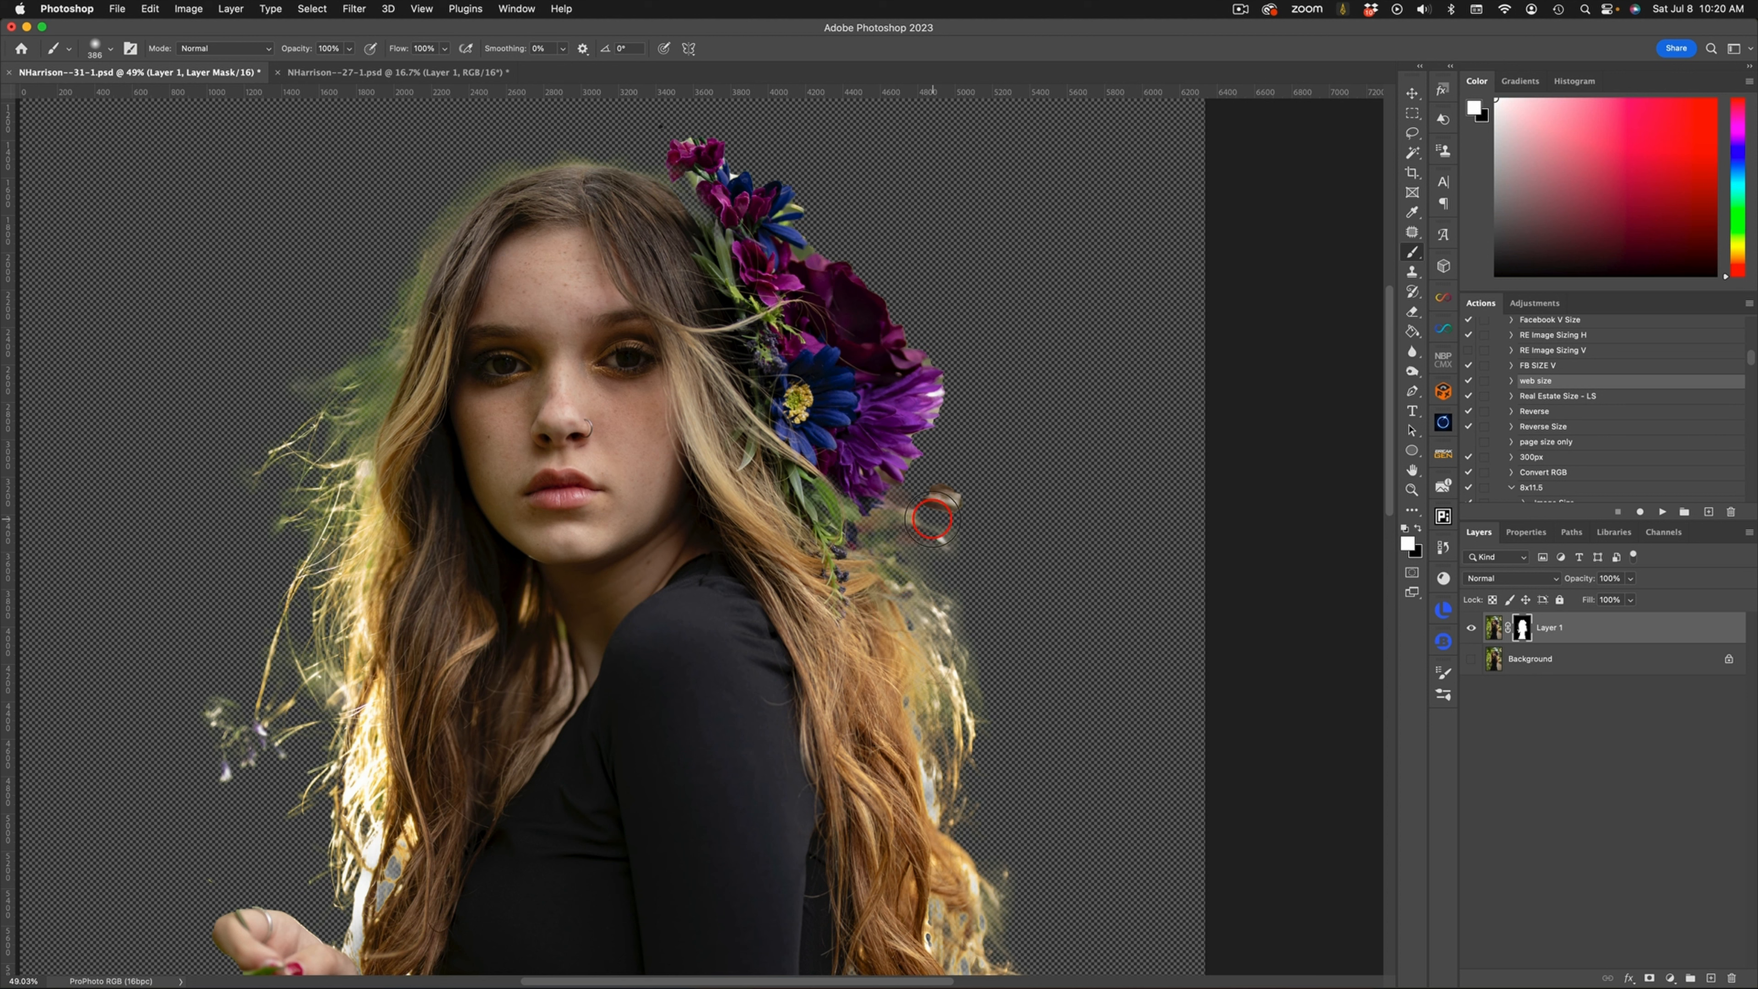
{"action": "mouse_move", "coordinate": [980, 491]}
{"action": "left_mouse_down"}
{"action": "mouse_move", "coordinate": [914, 492]}
{"action": "mouse_move", "coordinate": [957, 526]}
{"action": "mouse_move", "coordinate": [942, 491]}
{"action": "mouse_move", "coordinate": [965, 499]}
{"action": "mouse_move", "coordinate": [1036, 581]}
{"action": "mouse_move", "coordinate": [966, 582]}
{"action": "mouse_move", "coordinate": [988, 675]}
{"action": "mouse_move", "coordinate": [1004, 647]}
{"action": "left_mouse_up"}
{"action": "key", "text": "super+z"}
{"action": "key", "text": "x"}
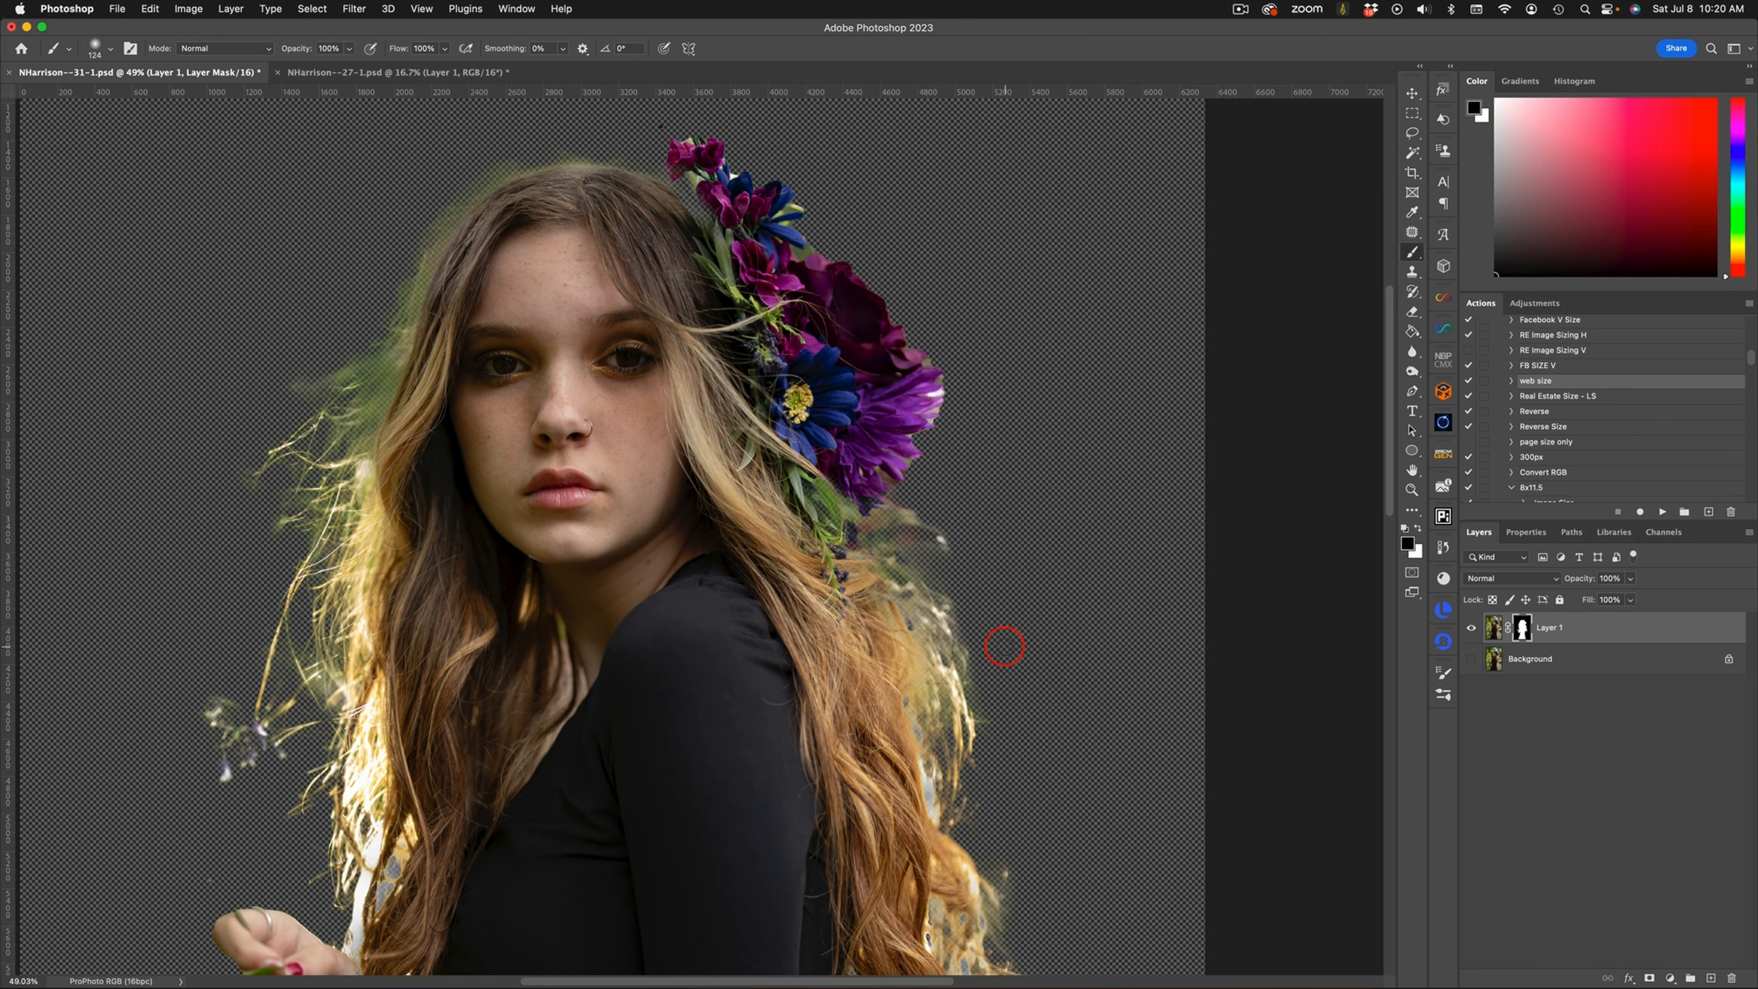
Smooth the mask along the outer edges of the hair flowers using the Smudge tool at 90% strength
{"action": "left_click_drag", "start_coordinate": [1011, 429], "coordinate": [1027, 571]}
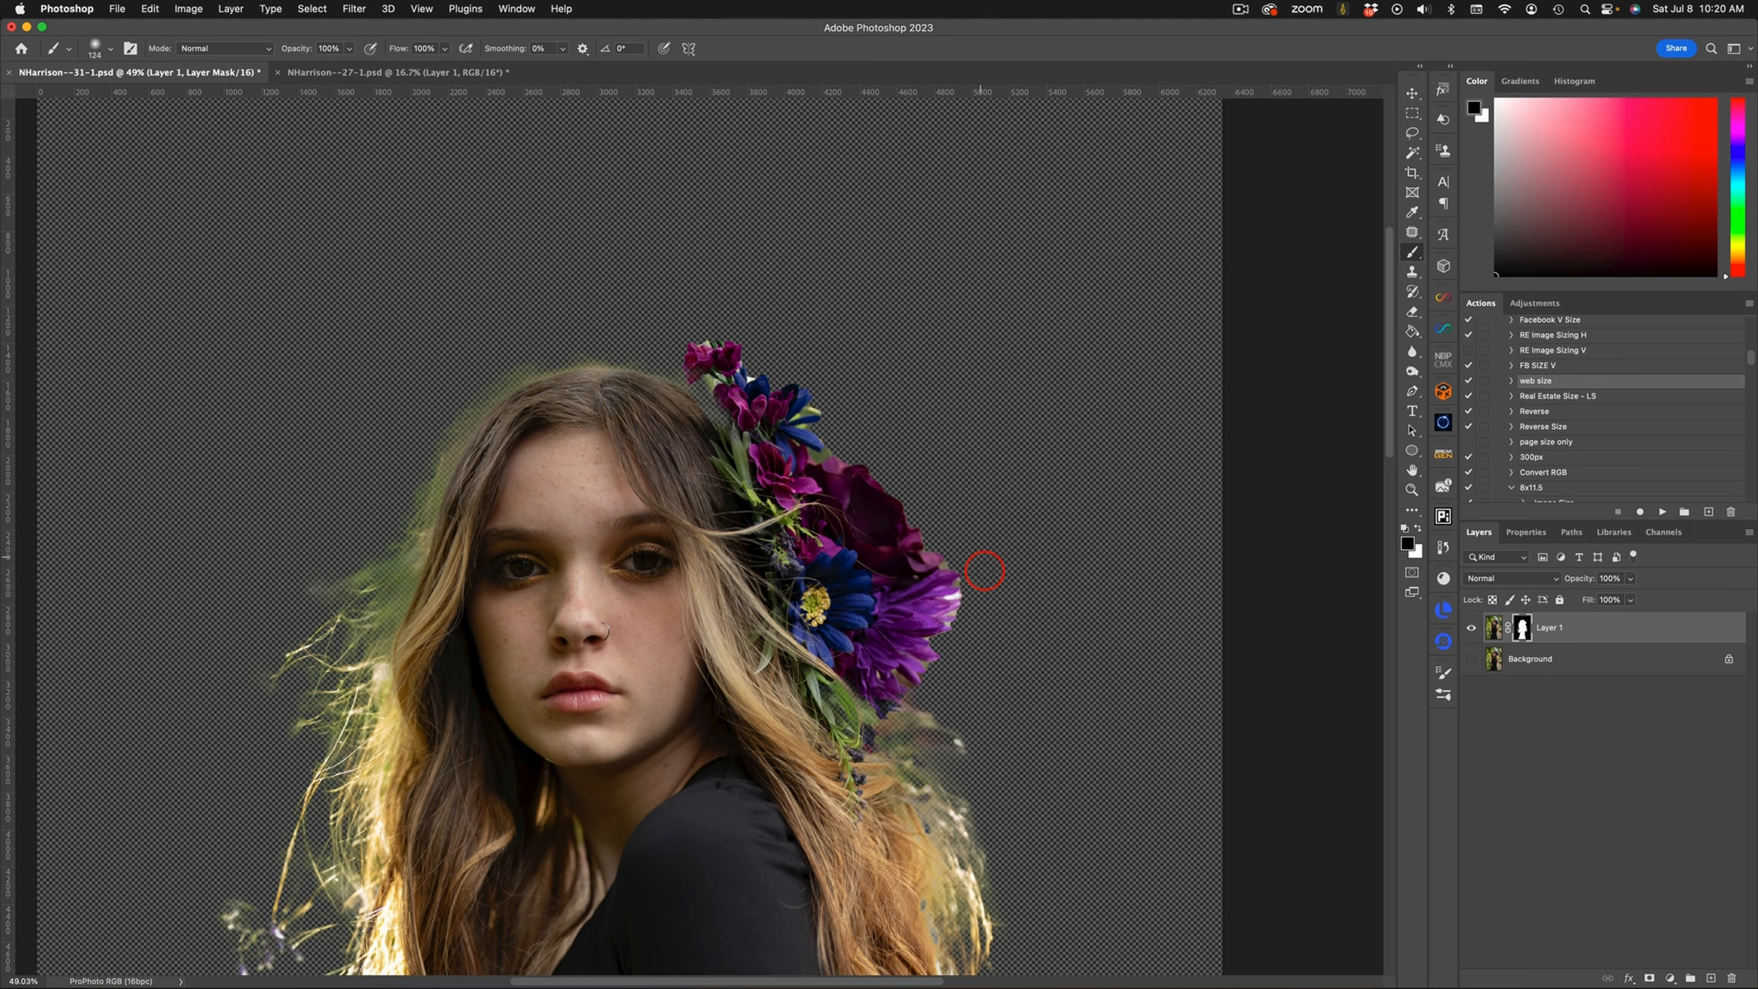
{"action": "key", "text": "super+space"}
{"action": "mouse_move", "coordinate": [934, 563]}
{"action": "left_mouse_down"}
{"action": "mouse_move", "coordinate": [995, 568]}
{"action": "mouse_move", "coordinate": [958, 608]}
{"action": "mouse_move", "coordinate": [1004, 745]}
{"action": "left_mouse_up"}
{"action": "left_click", "coordinate": [1412, 373]}
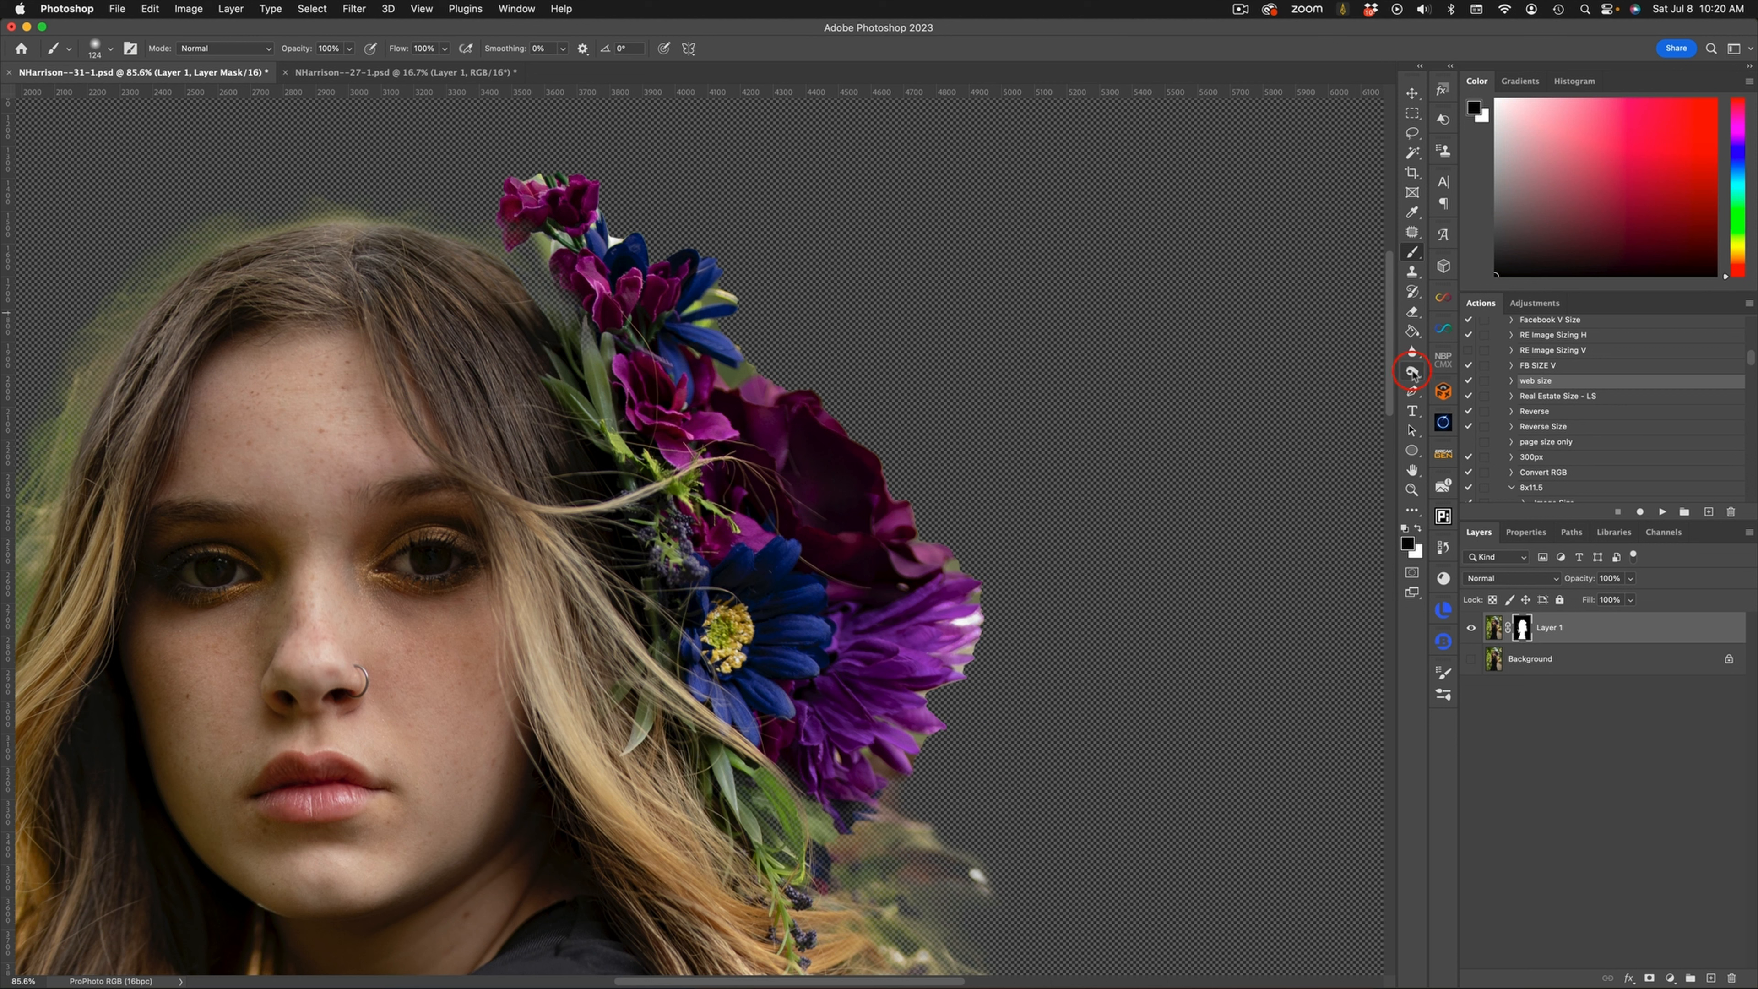
{"action": "left_click_drag", "start_coordinate": [1413, 352], "coordinate": [1455, 379]}
{"action": "left_click", "coordinate": [1455, 380]}
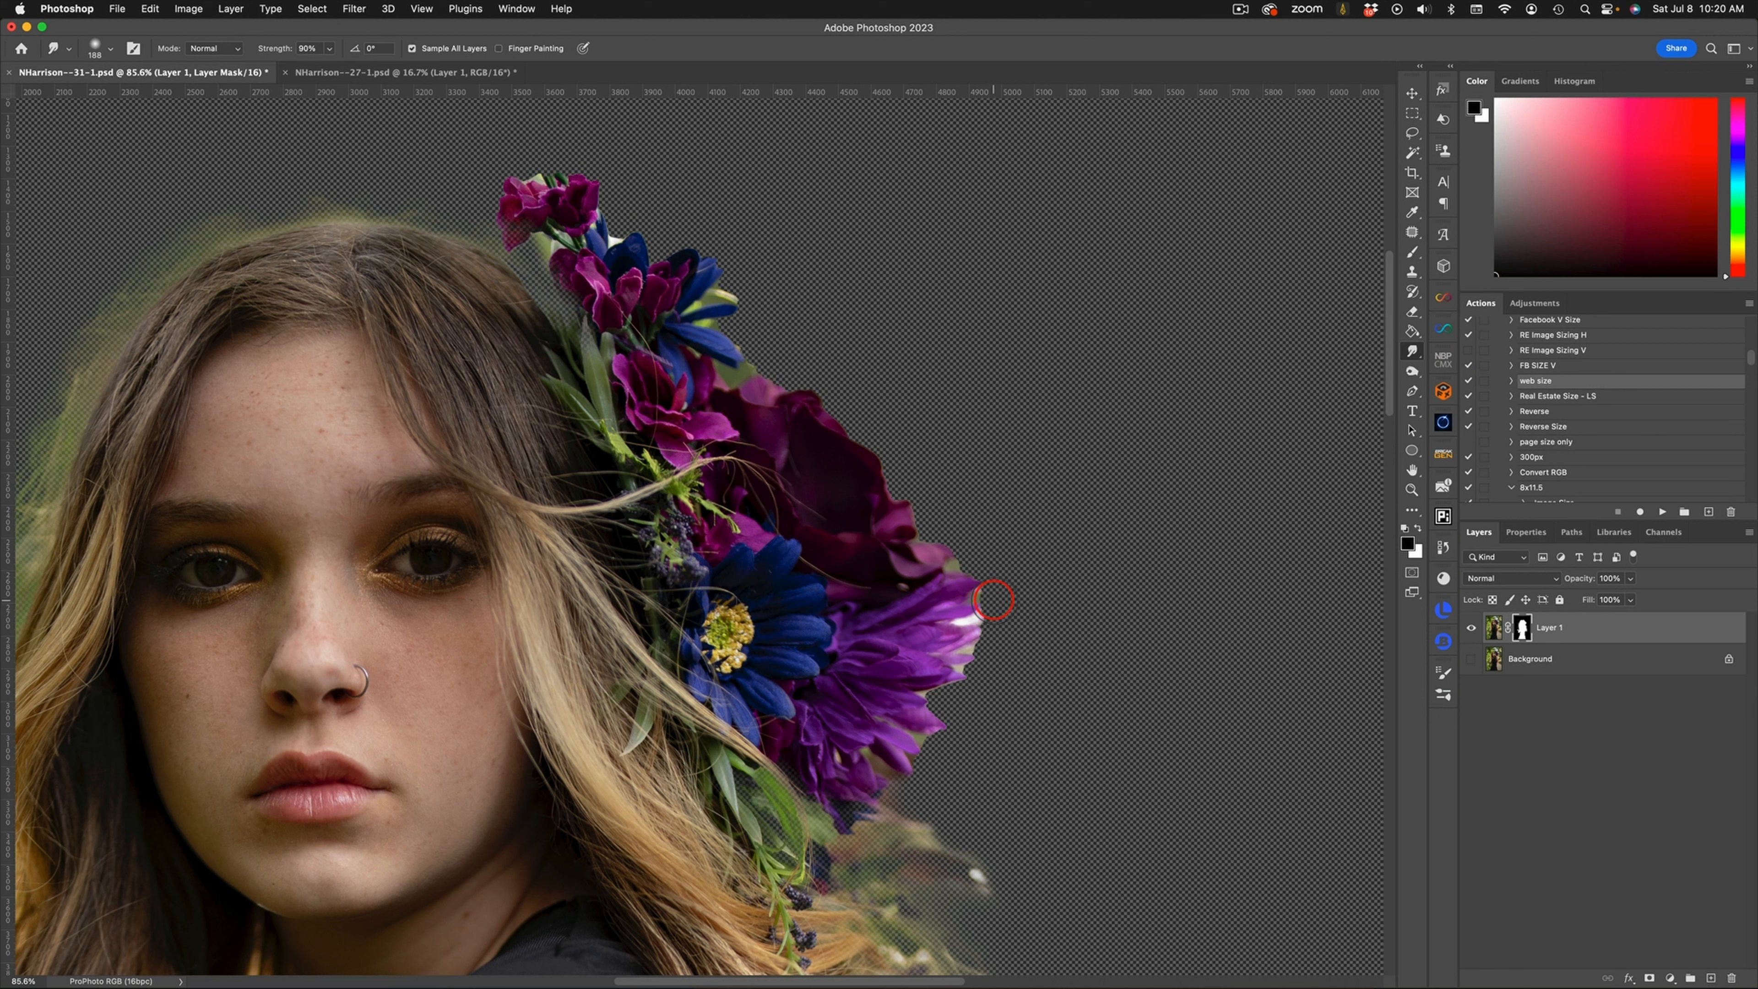
{"action": "left_click_drag", "start_coordinate": [1013, 599], "coordinate": [1027, 589], "text": "ctrl+alt"}
{"action": "mouse_move", "coordinate": [984, 601]}
{"action": "left_mouse_down"}
{"action": "mouse_move", "coordinate": [973, 676]}
{"action": "mouse_move", "coordinate": [925, 693]}
{"action": "mouse_move", "coordinate": [926, 747]}
{"action": "left_mouse_up"}
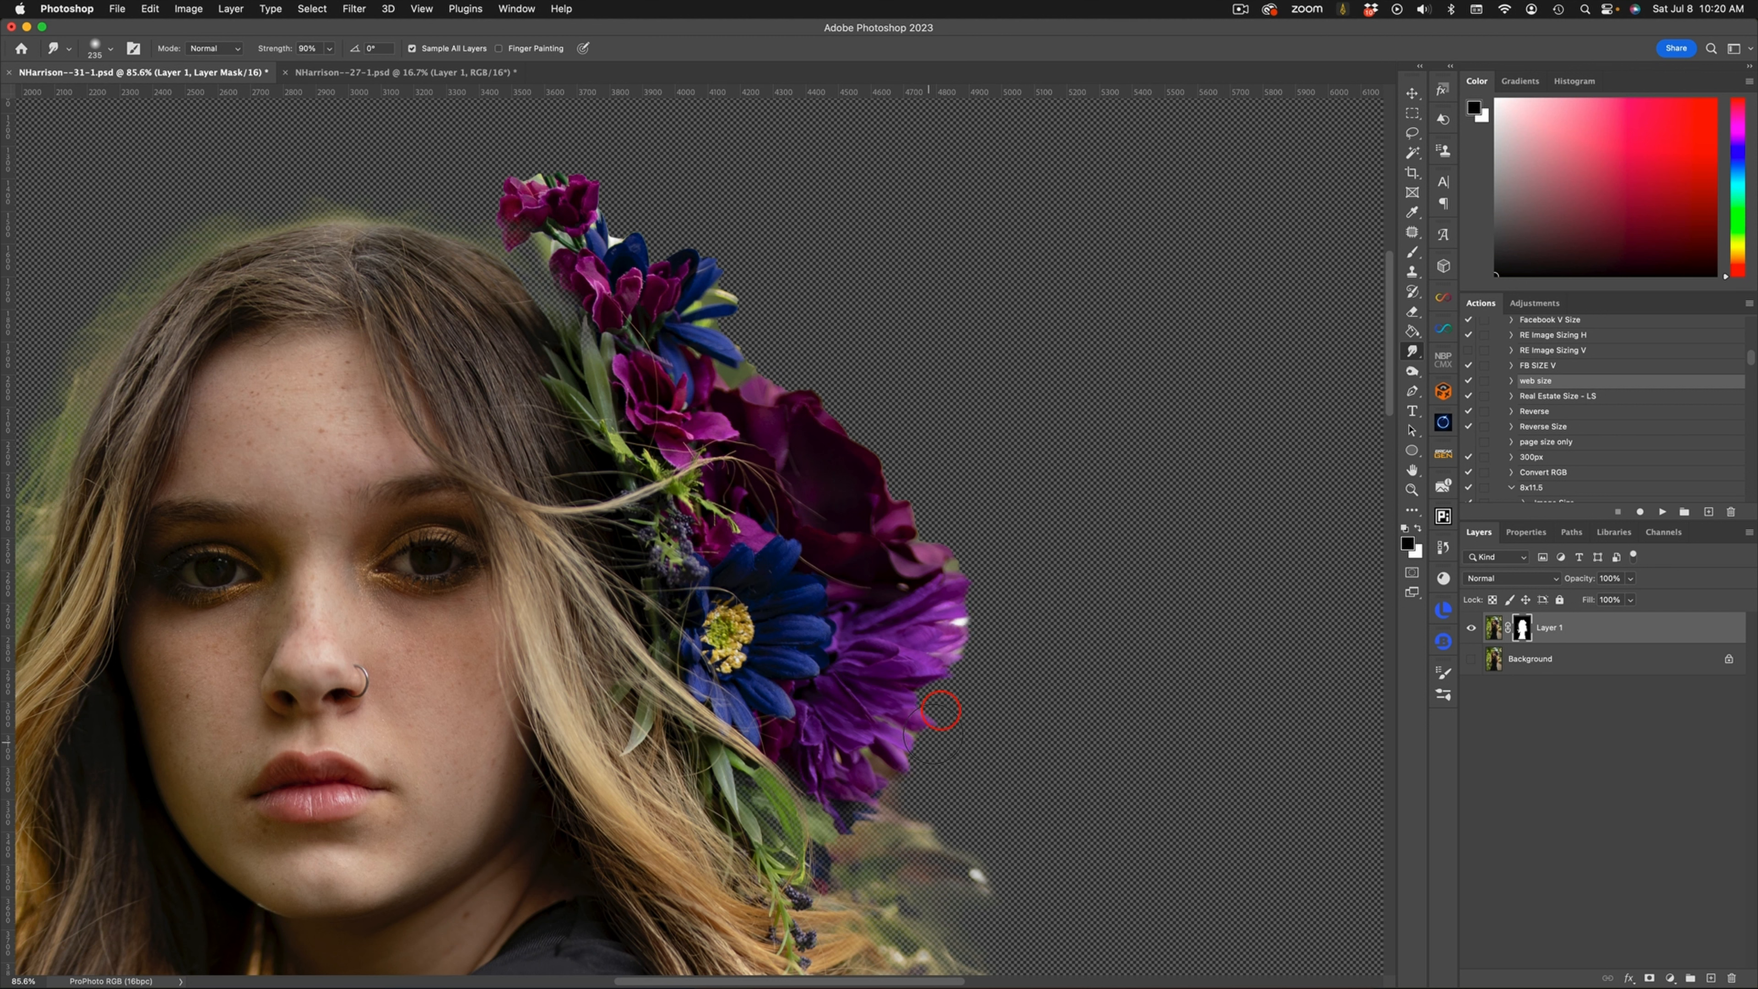
{"action": "left_click_drag", "start_coordinate": [993, 552], "coordinate": [927, 552]}
{"action": "left_click_drag", "start_coordinate": [620, 233], "coordinate": [611, 252]}
{"action": "left_click_drag", "start_coordinate": [543, 174], "coordinate": [537, 169]}
Paint white on the mask with a small brush to restore the leaves beneath the uppermost small flowers
{"action": "left_click_drag", "start_coordinate": [930, 828], "coordinate": [927, 424]}
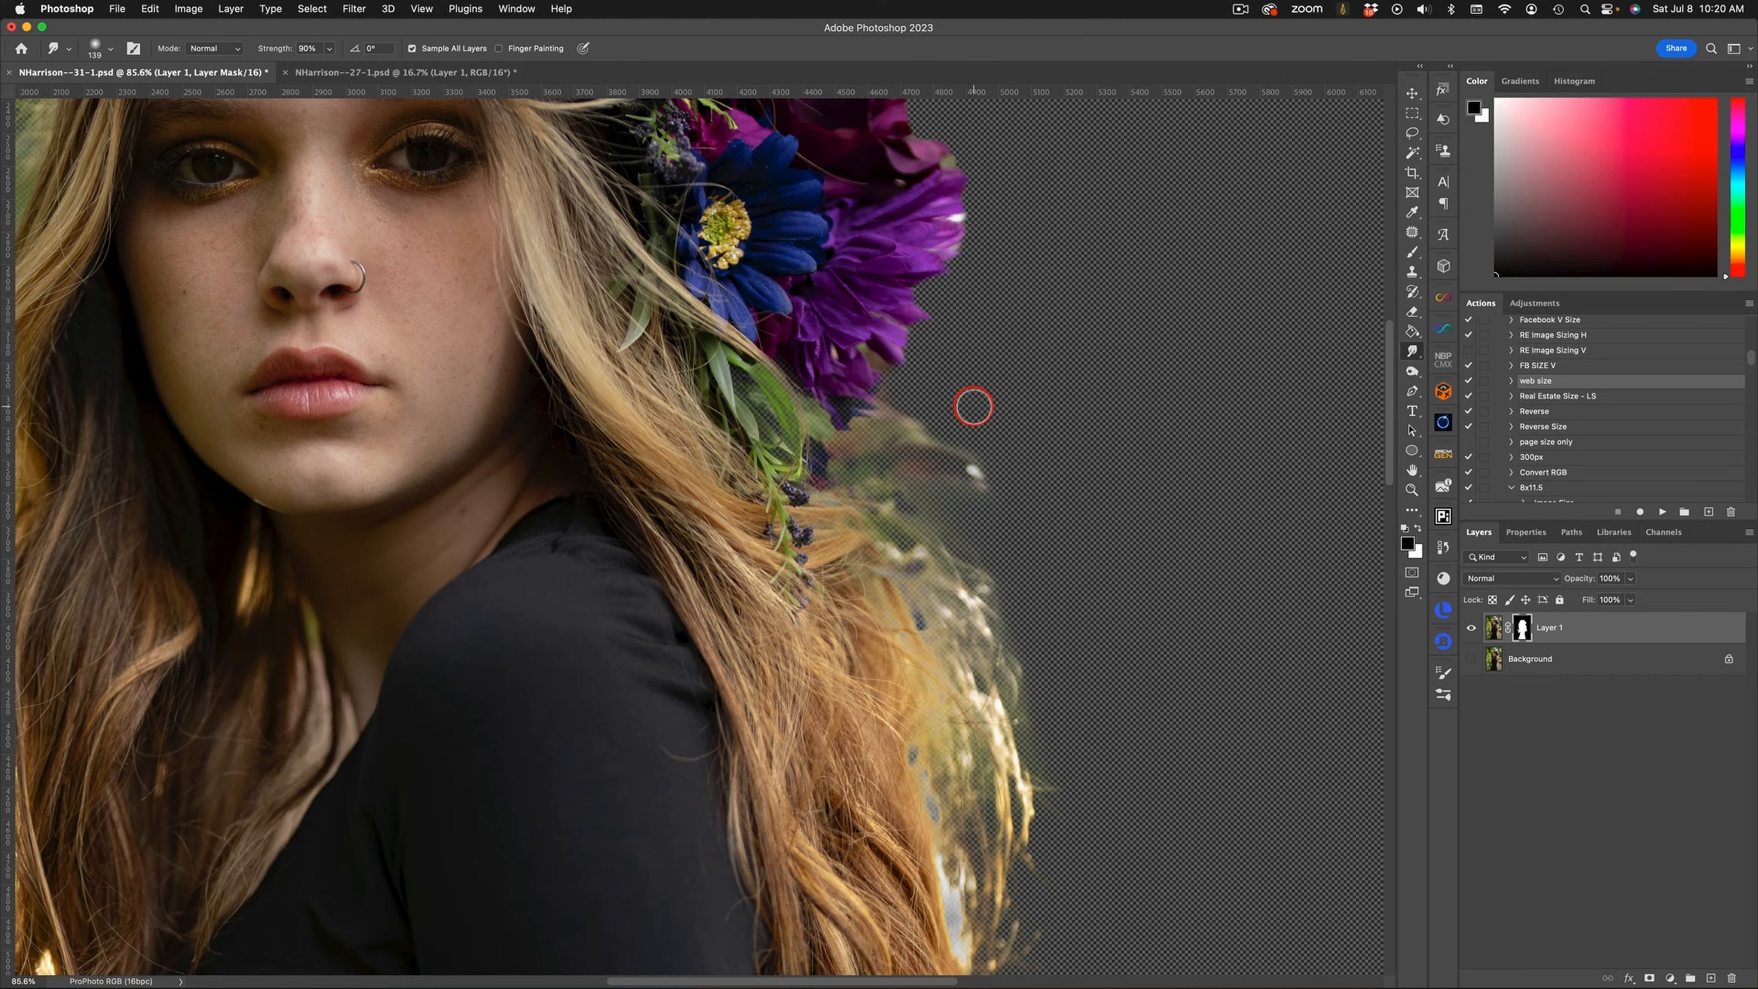
{"action": "left_click_drag", "start_coordinate": [1088, 666], "coordinate": [1071, 145]}
{"action": "left_click_drag", "start_coordinate": [980, 518], "coordinate": [1014, 820]}
{"action": "left_click_drag", "start_coordinate": [899, 454], "coordinate": [994, 900]}
{"action": "left_click_drag", "start_coordinate": [885, 357], "coordinate": [1013, 503]}
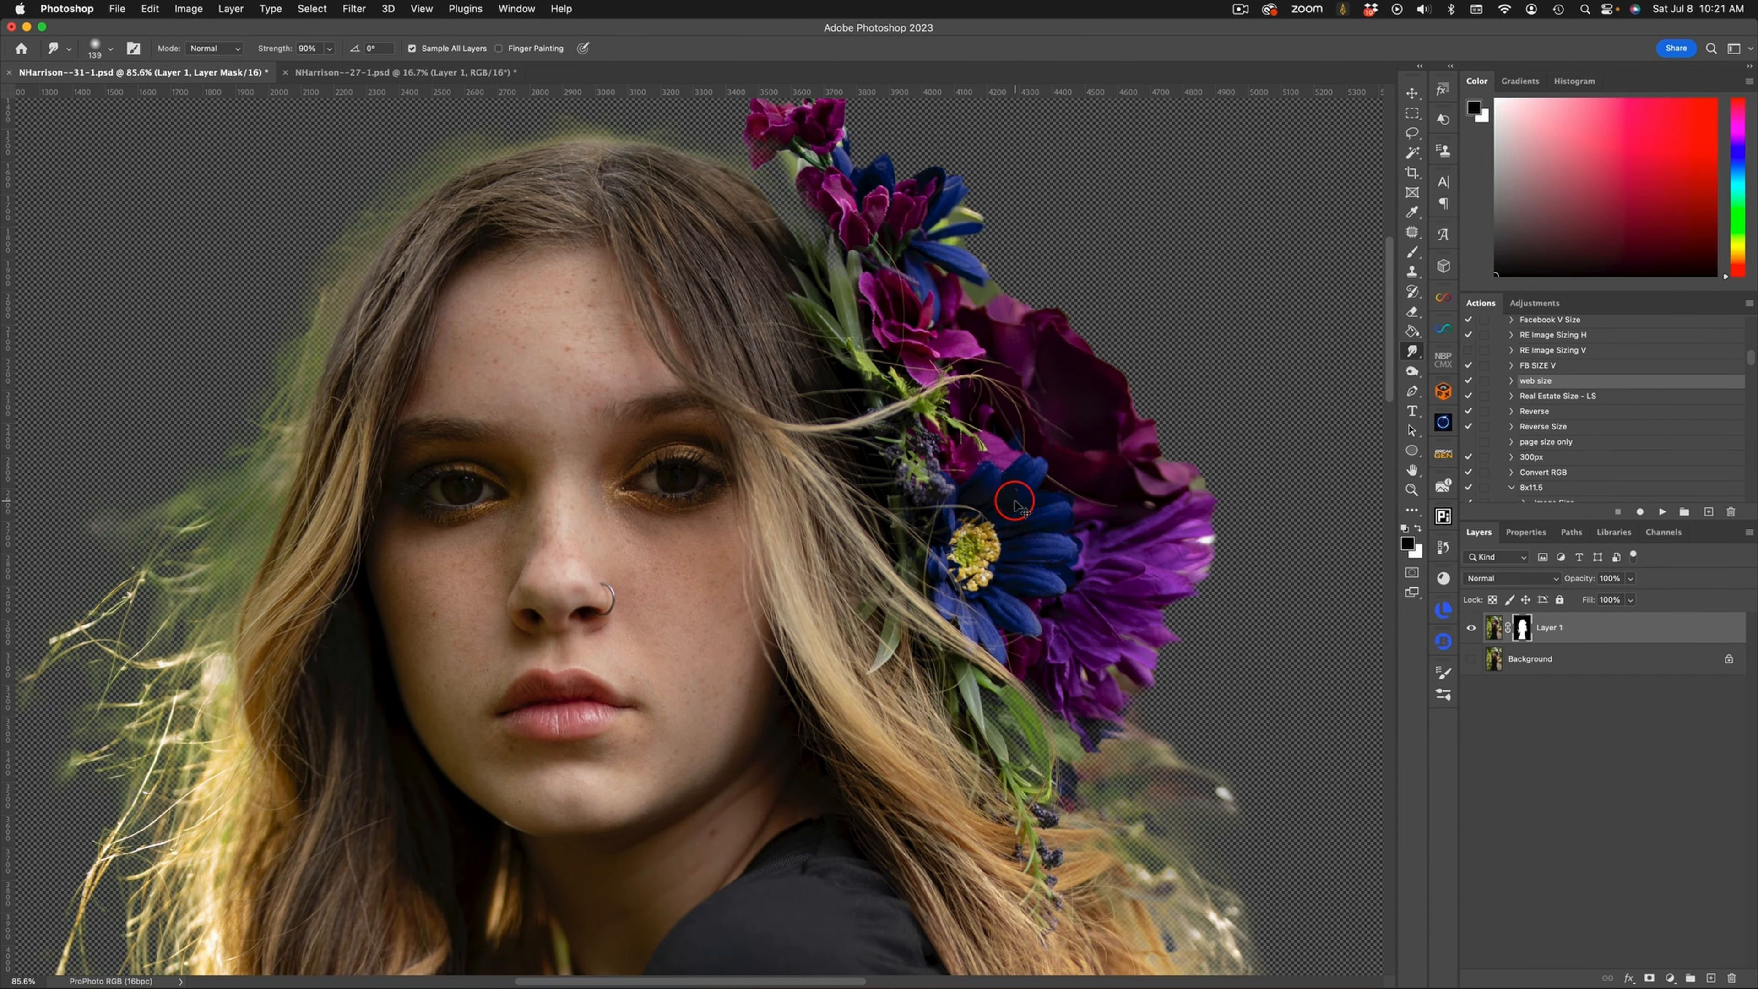
{"action": "key", "text": "x"}
{"action": "left_click", "coordinate": [1411, 252]}
{"action": "mouse_move", "coordinate": [839, 203]}
{"action": "left_mouse_down"}
{"action": "mouse_move", "coordinate": [799, 178]}
{"action": "mouse_move", "coordinate": [812, 257]}
{"action": "mouse_move", "coordinate": [792, 165]}
{"action": "mouse_move", "coordinate": [812, 180]}
{"action": "left_mouse_up"}
{"action": "left_click_drag", "start_coordinate": [787, 166], "coordinate": [766, 164]}
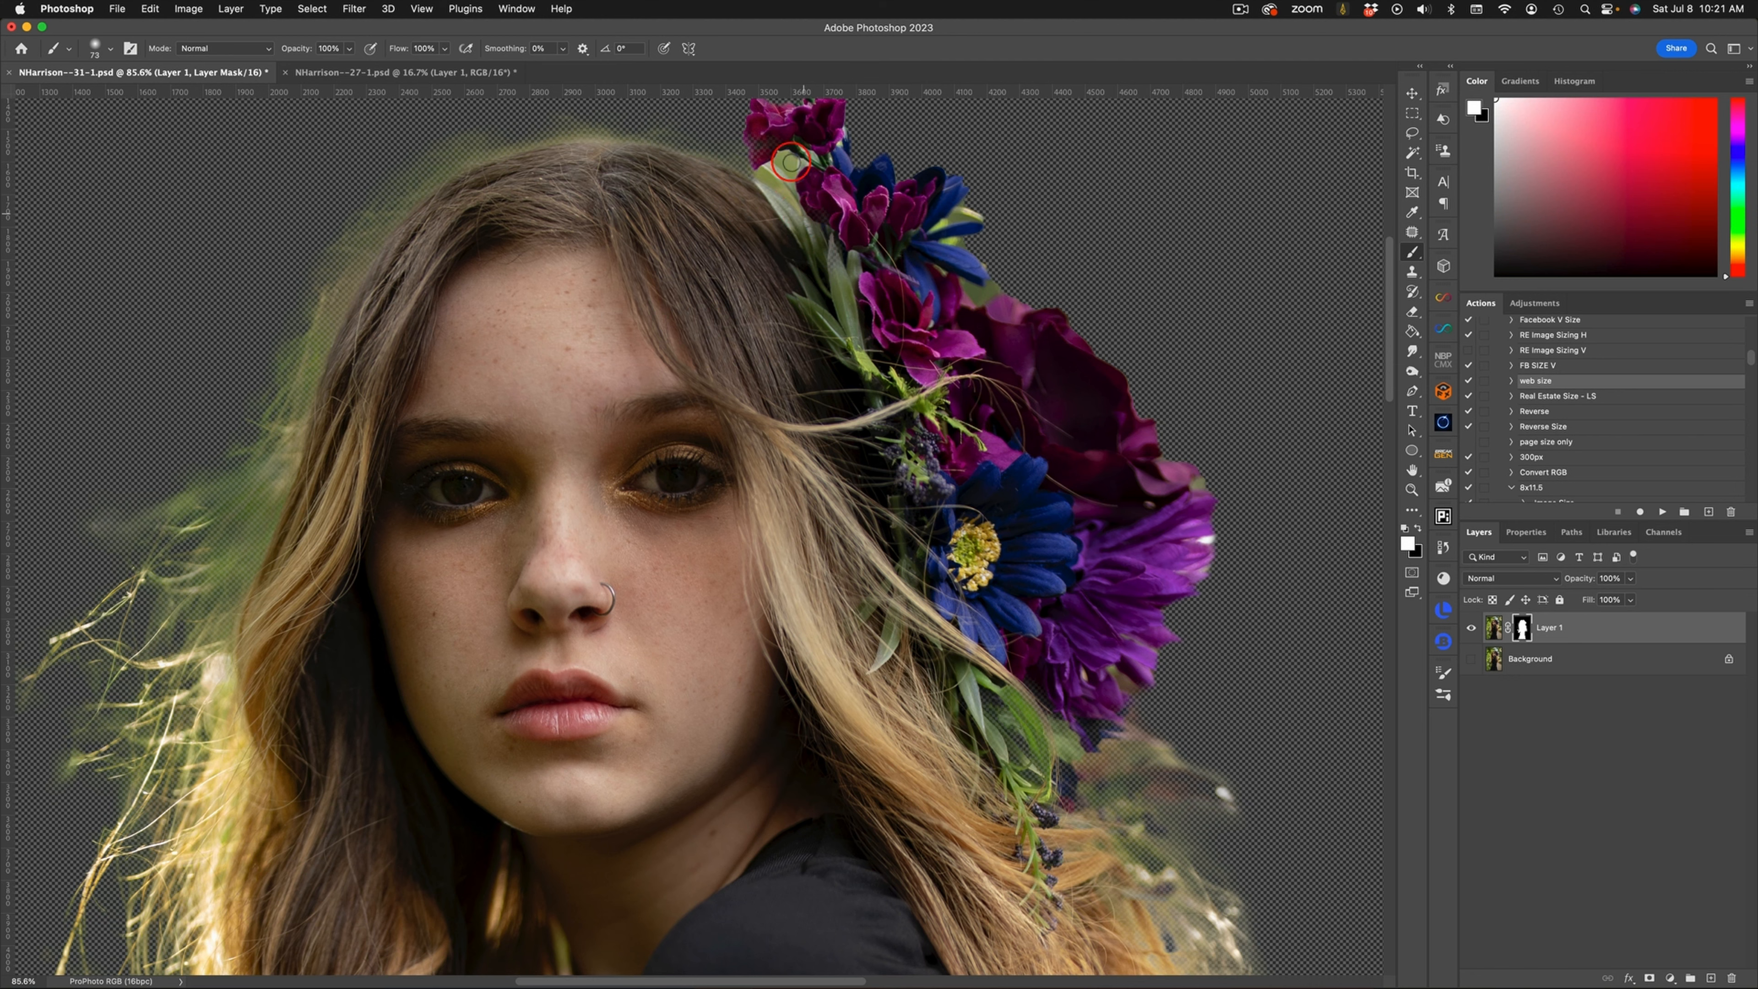
{"action": "left_click_drag", "start_coordinate": [799, 177], "coordinate": [790, 177]}
Review the overall cut-out of the woman, including the hair edges and the hand with the vine
{"action": "scroll", "coordinate": [790, 177], "scroll_direction": "up", "scroll_amount": 5}
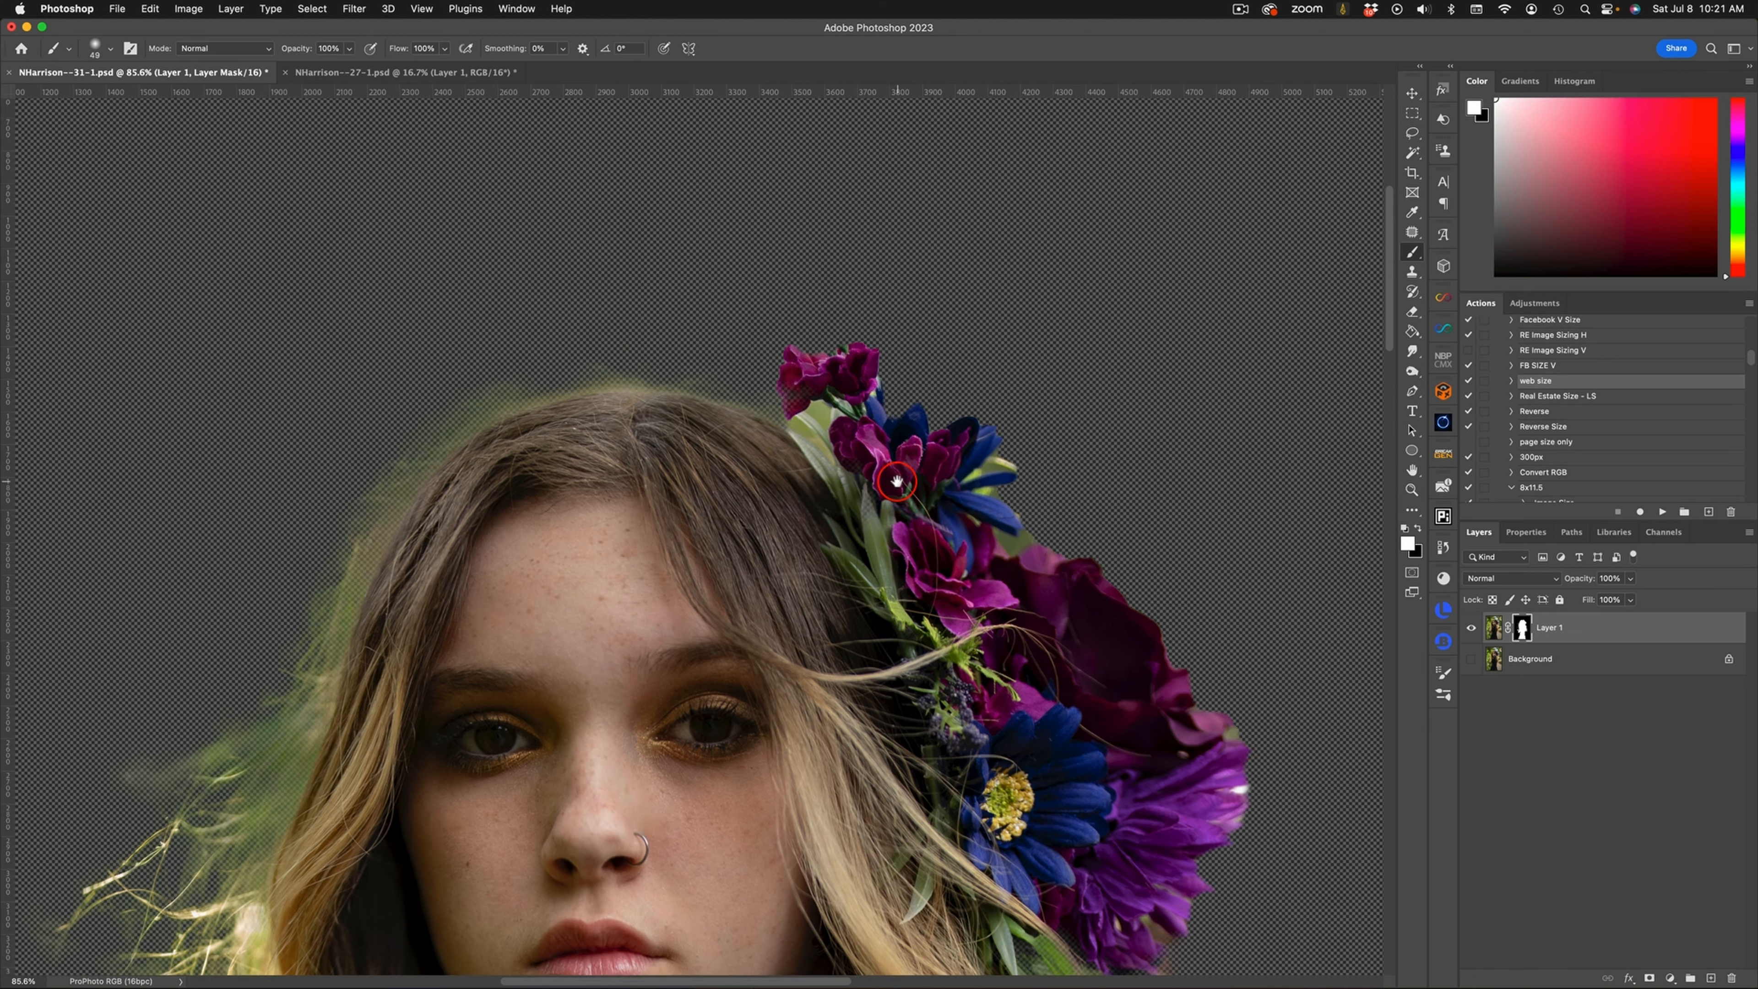
{"action": "key", "text": "super+minus"}
{"action": "key", "text": "super+minus"}
{"action": "key", "text": "super+minus"}
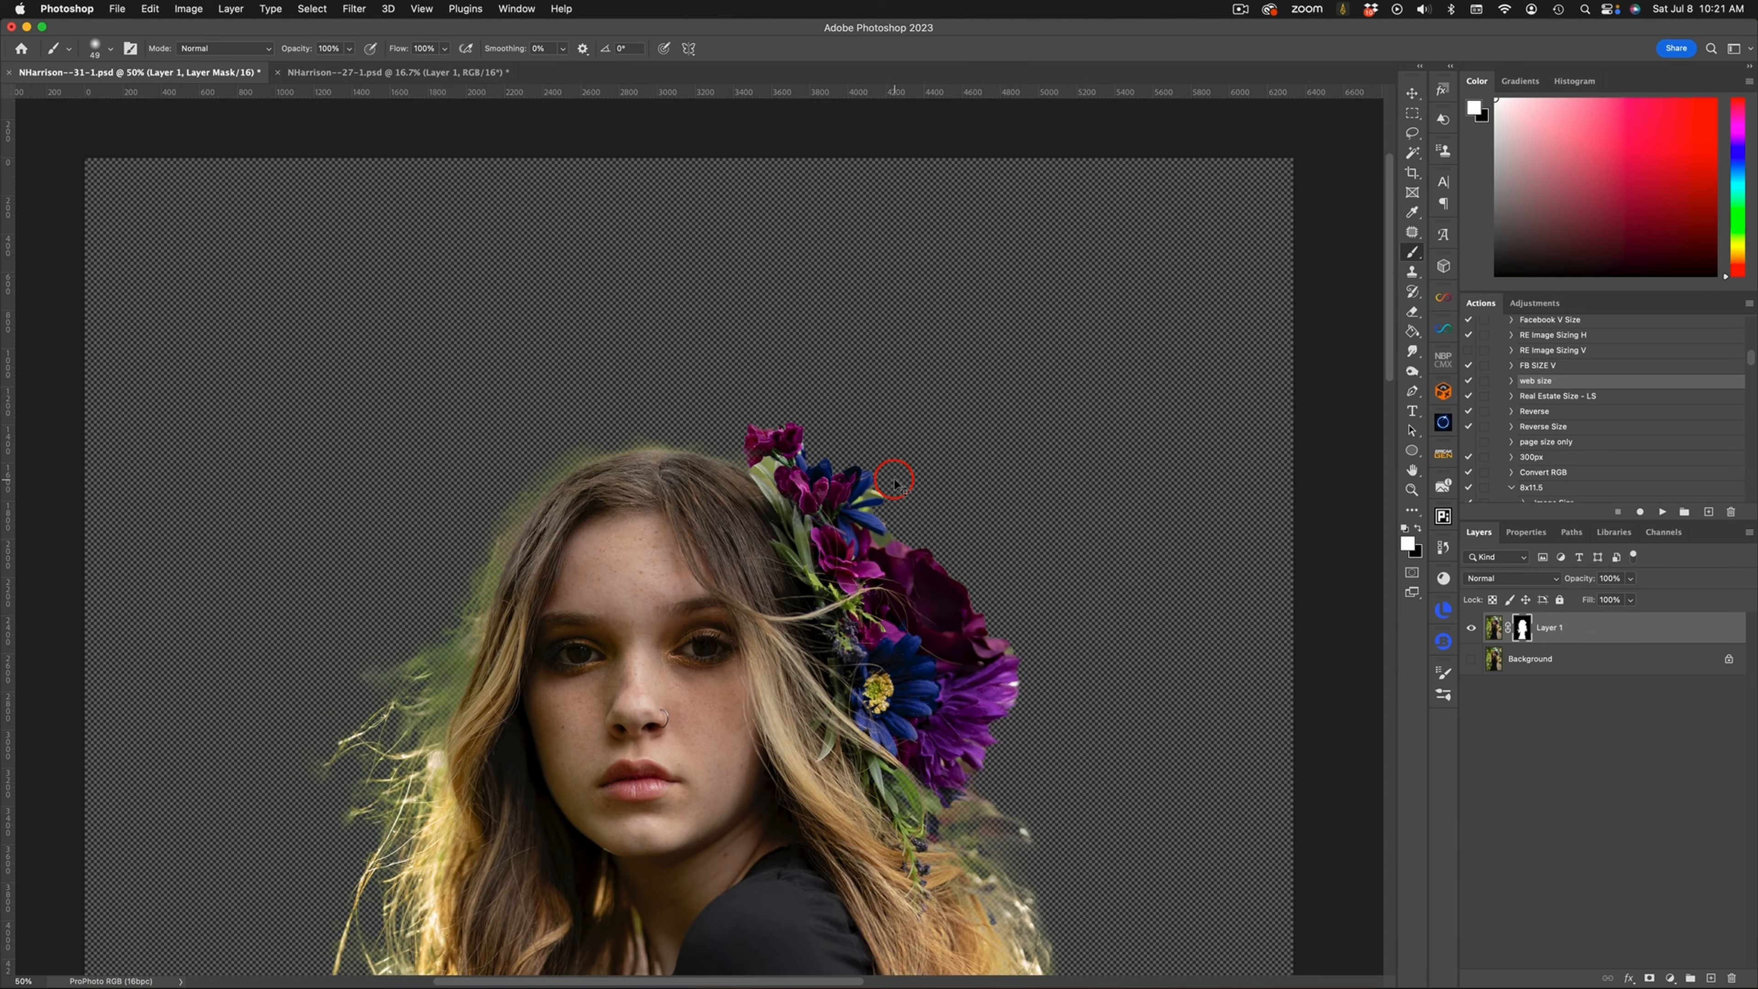
{"action": "left_click_drag", "start_coordinate": [926, 700], "coordinate": [900, 381]}
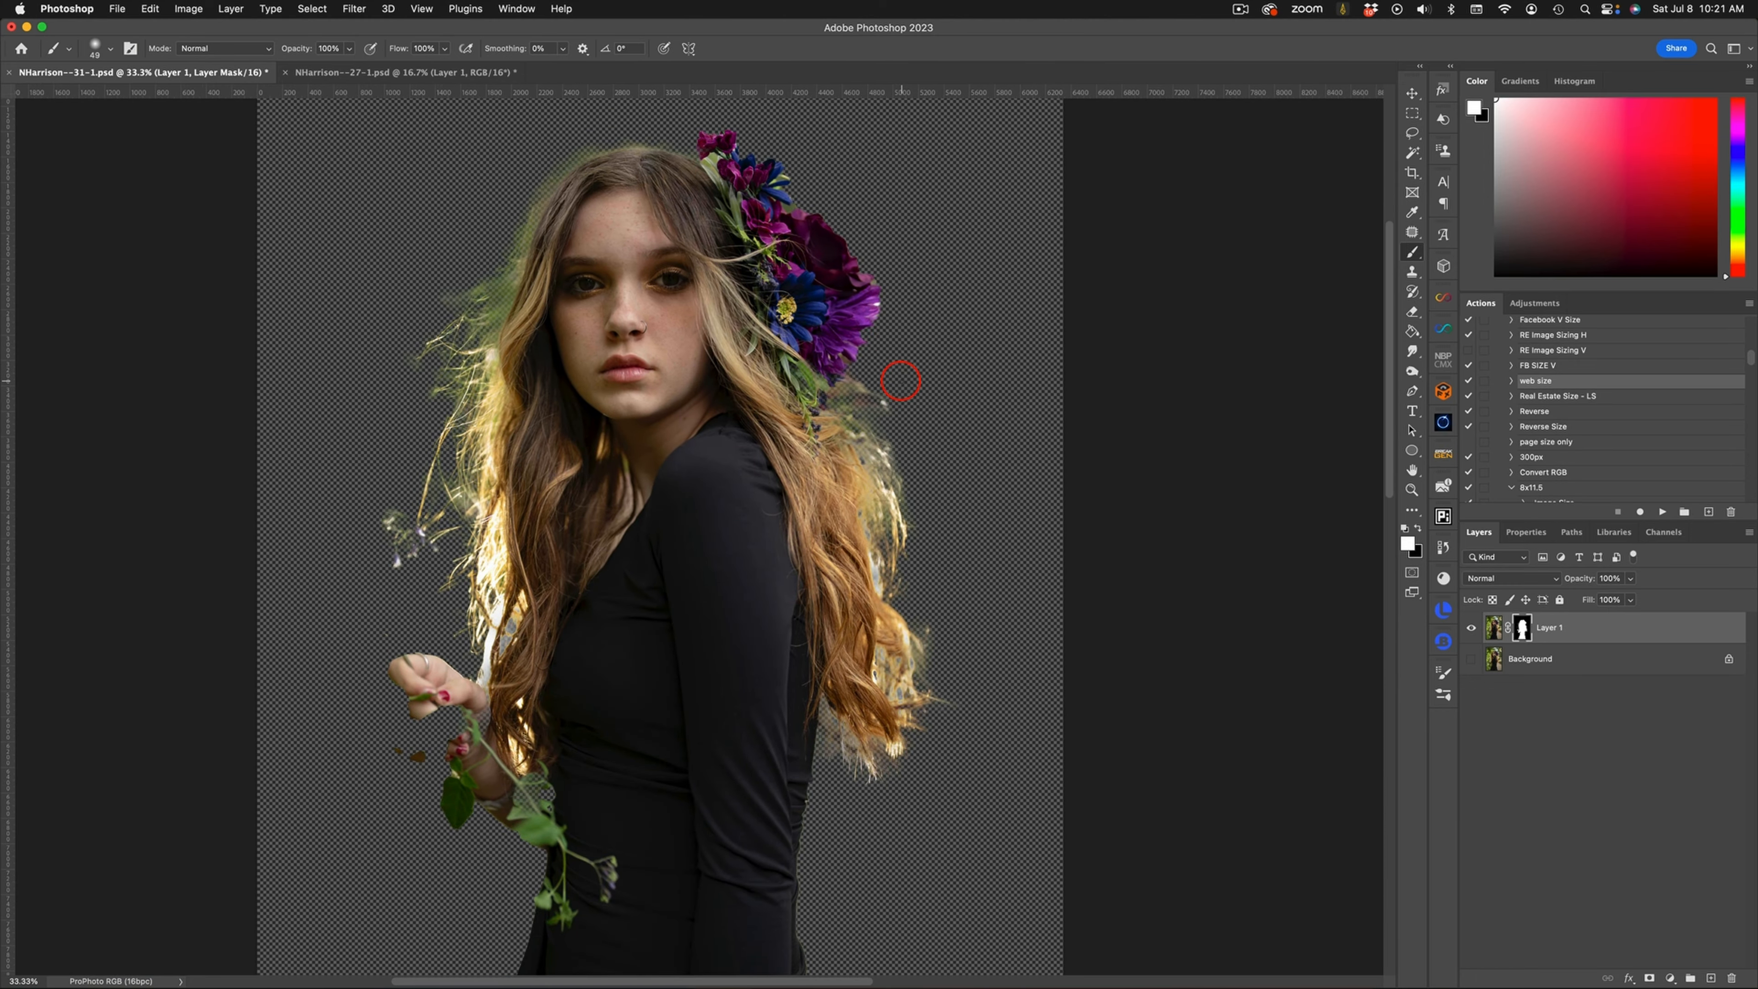
{"action": "left_click", "coordinate": [1471, 658]}
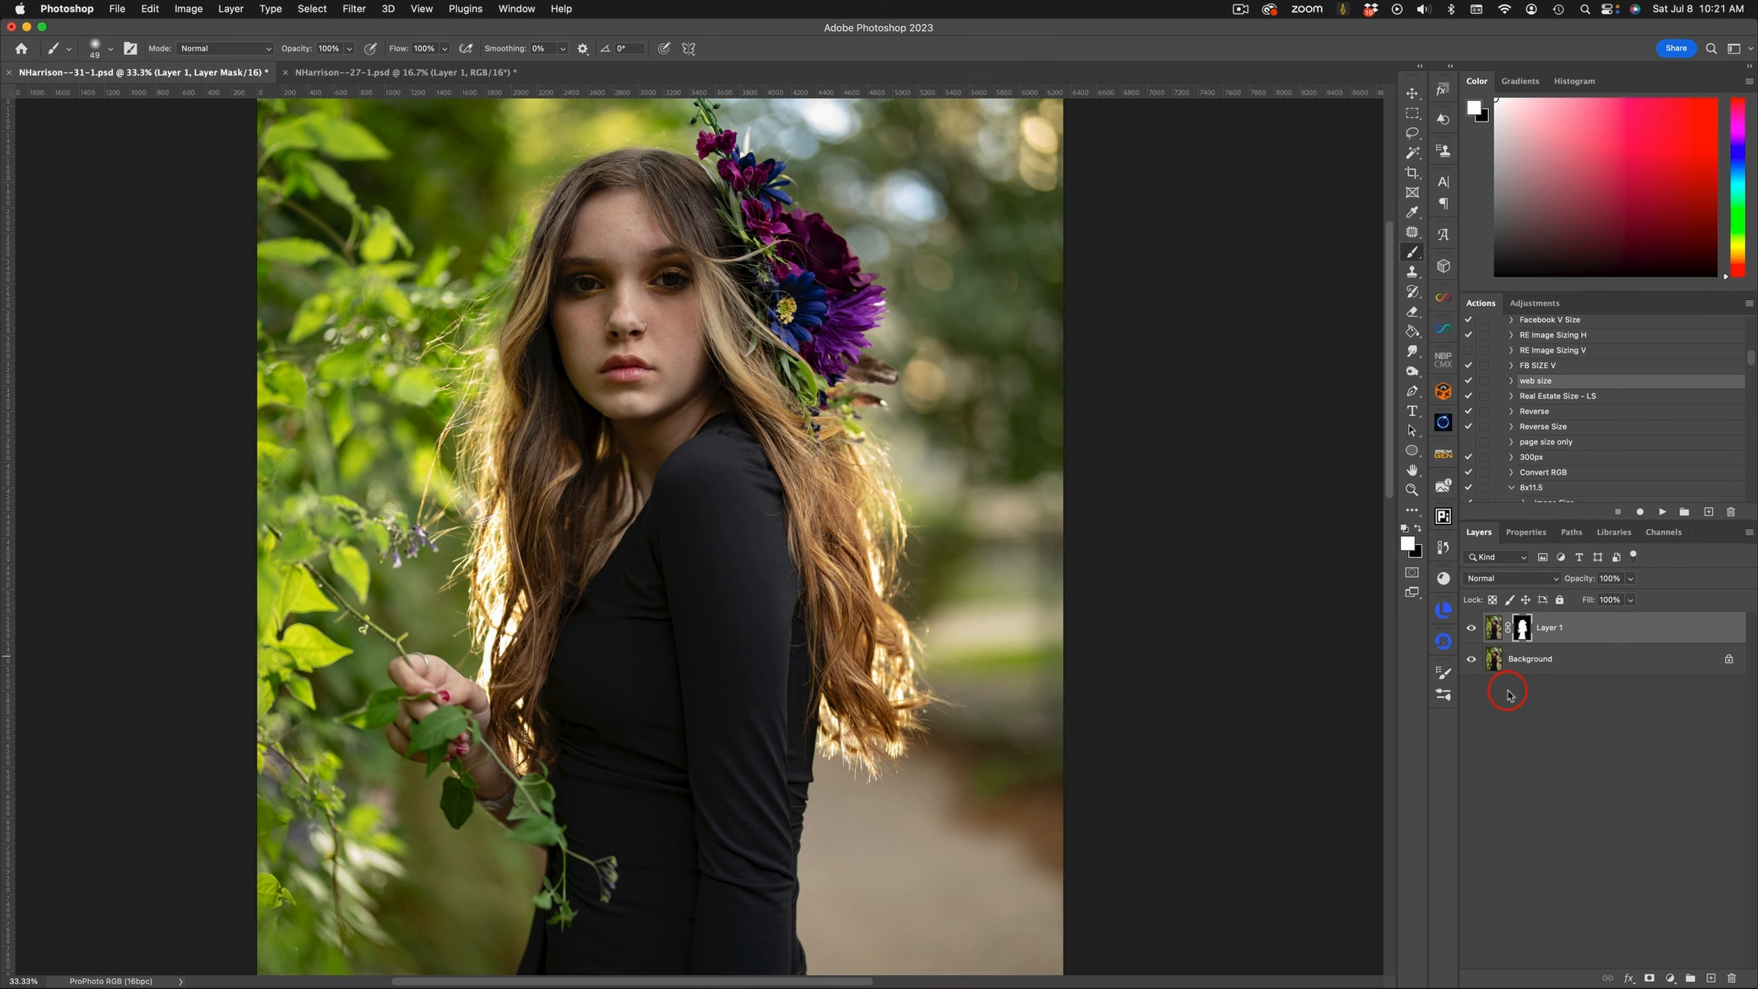
{"action": "key", "text": "super+minus"}
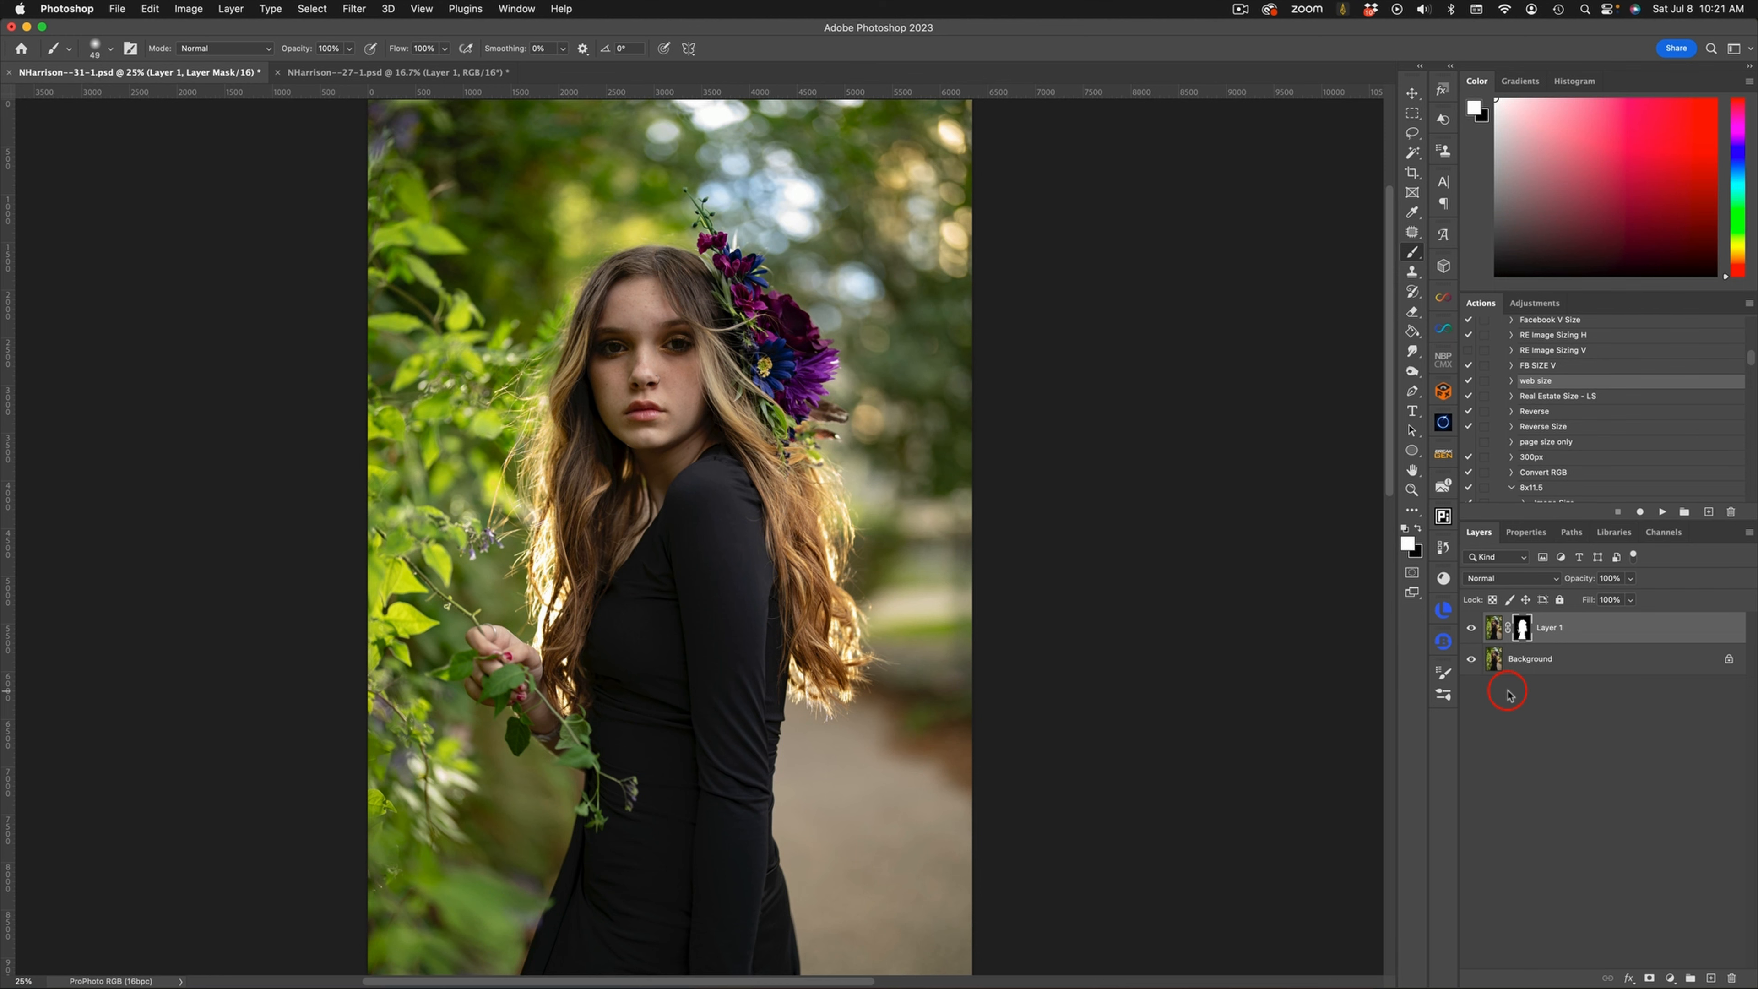
{"action": "left_click", "coordinate": [443, 72]}
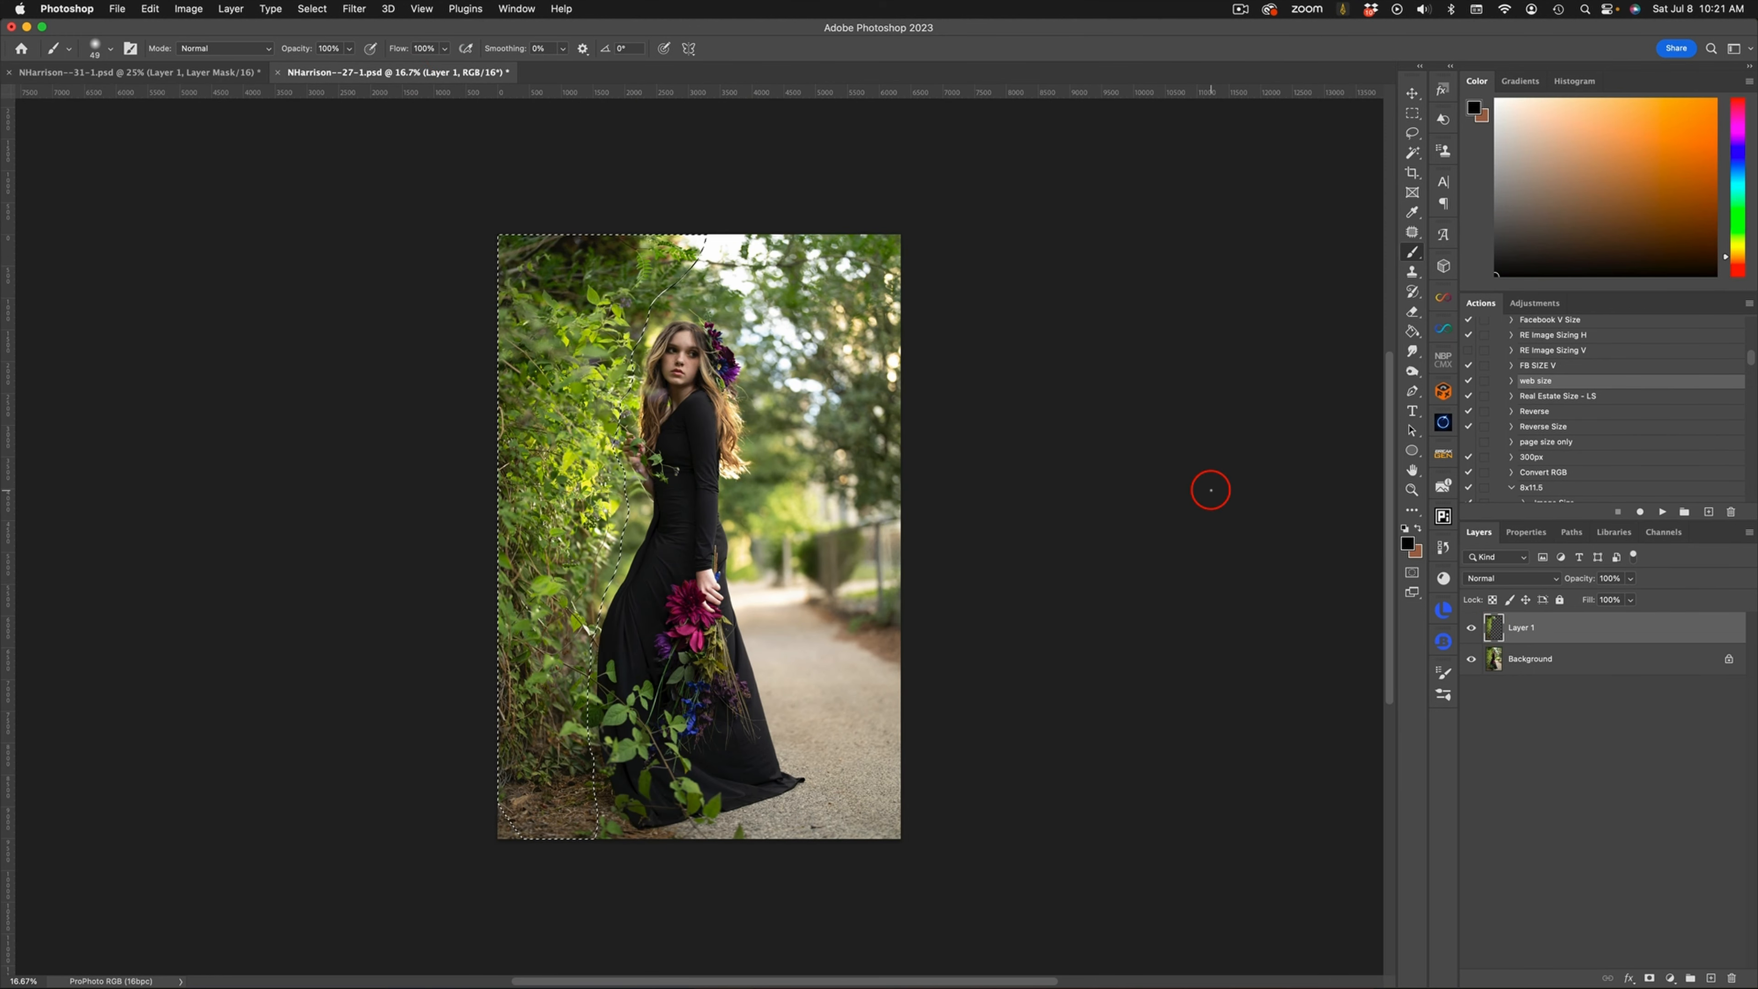
{"action": "left_click_drag", "start_coordinate": [433, 74], "coordinate": [314, 214]}
{"action": "left_click", "coordinate": [1420, 90]}
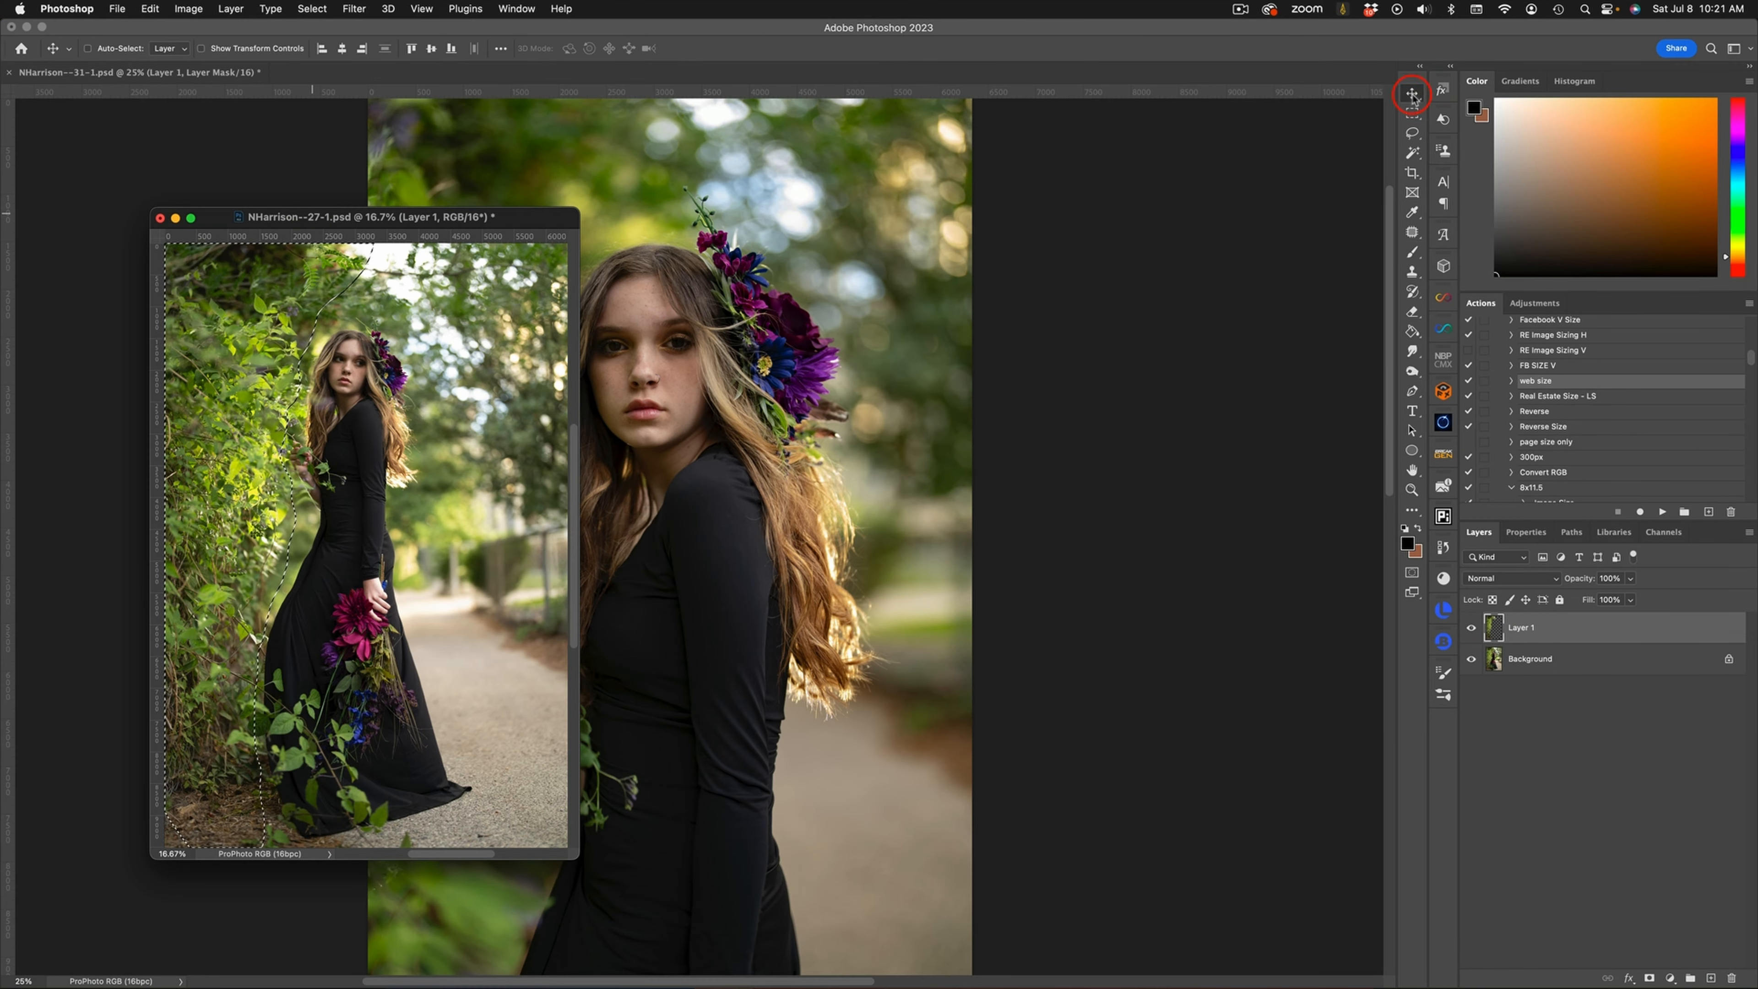
{"action": "mouse_move", "coordinate": [270, 526]}
{"action": "left_mouse_down"}
{"action": "mouse_move", "coordinate": [803, 574]}
{"action": "mouse_move", "coordinate": [786, 592]}
{"action": "left_mouse_up"}
{"action": "key", "text": "super+minus"}
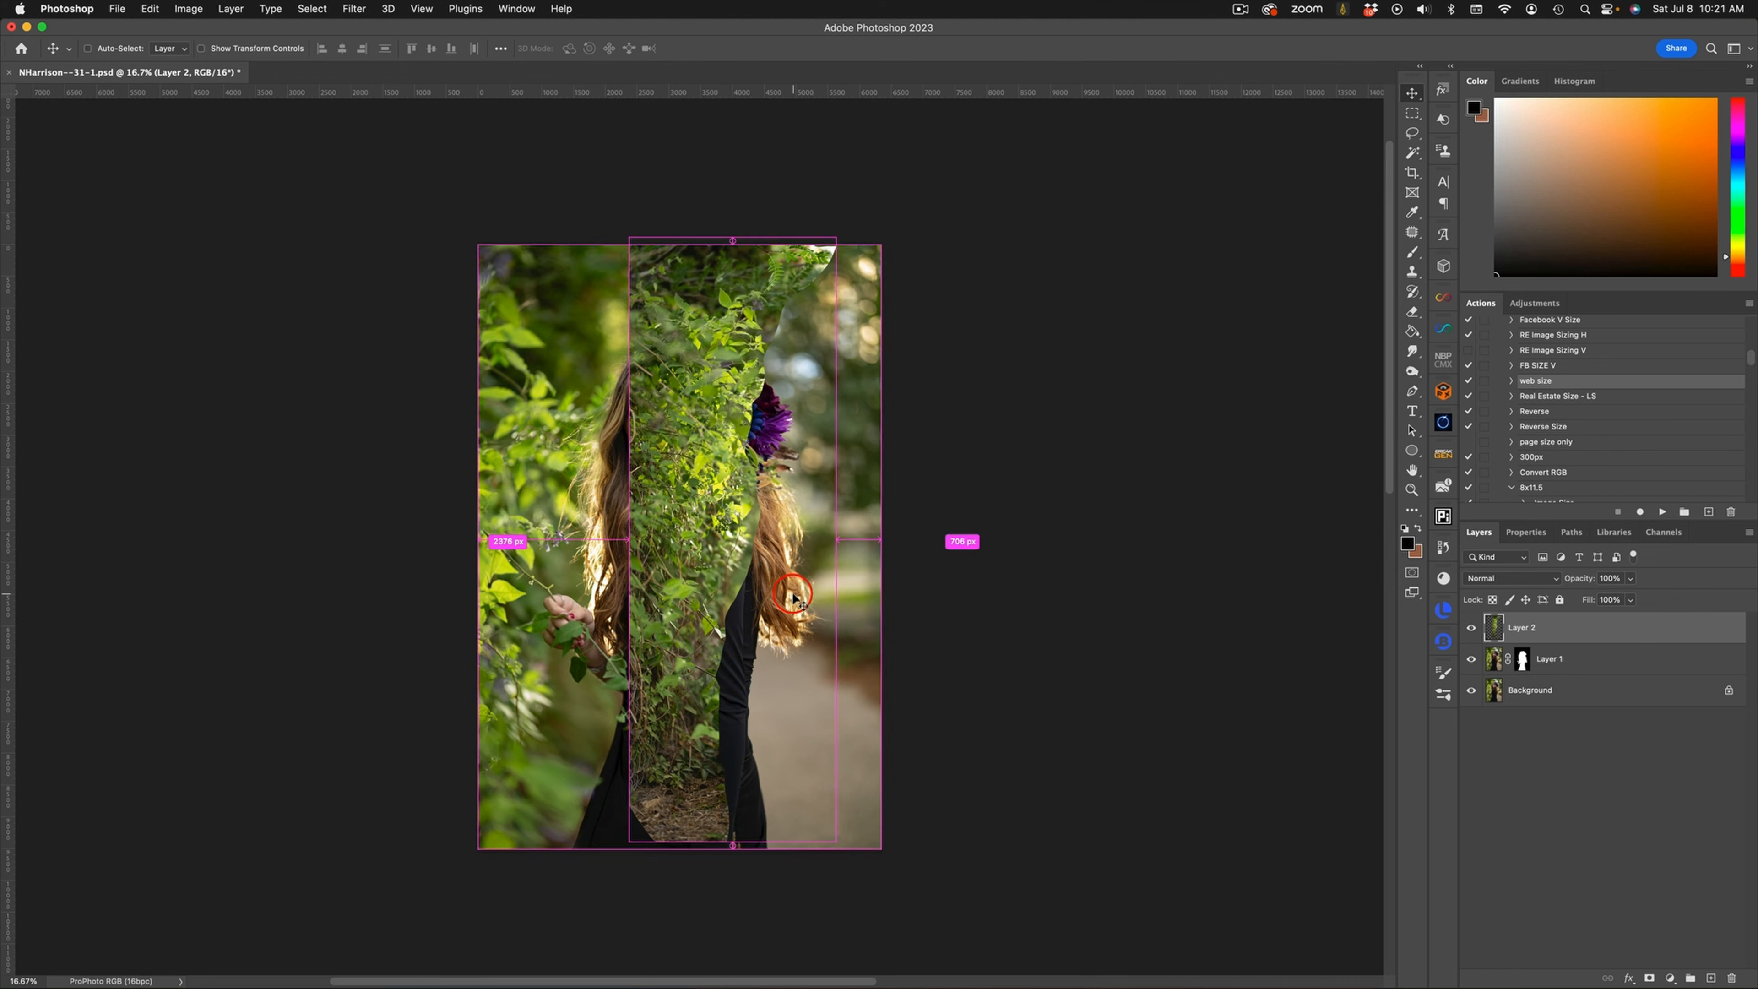
Flip the foliage layer horizontally and align it with the portrait's right edge
{"action": "key", "text": "super+t"}
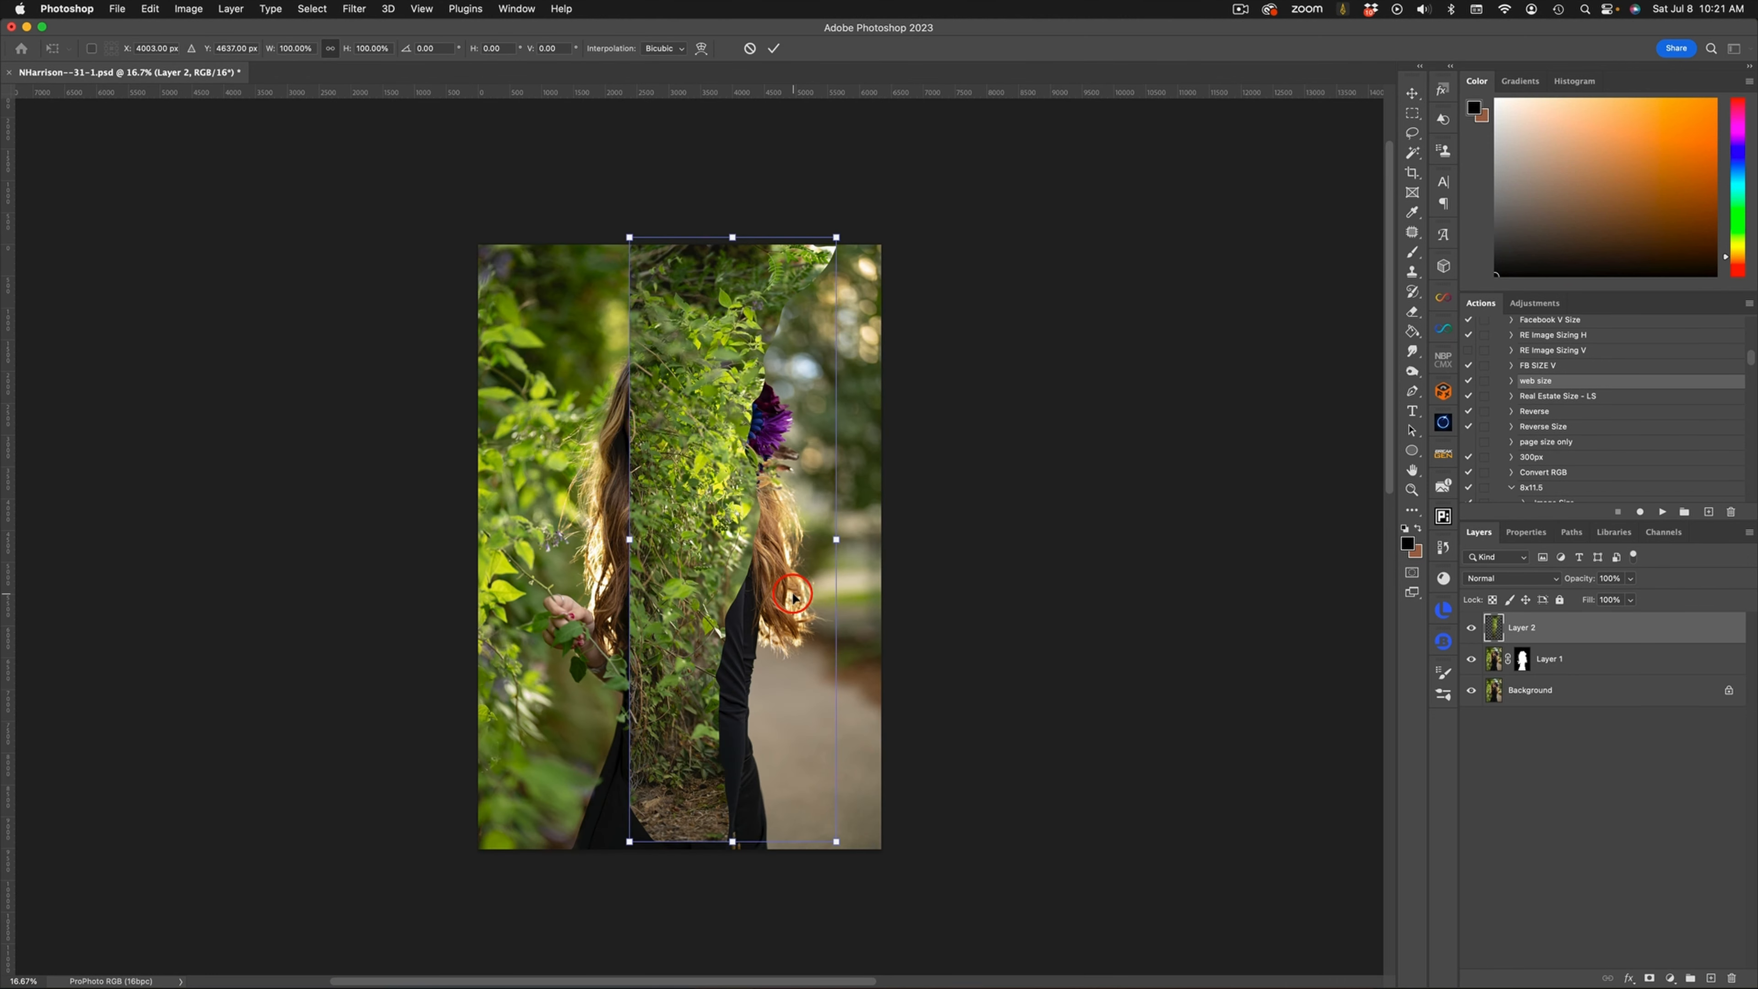
{"action": "right_click", "coordinate": [696, 589]}
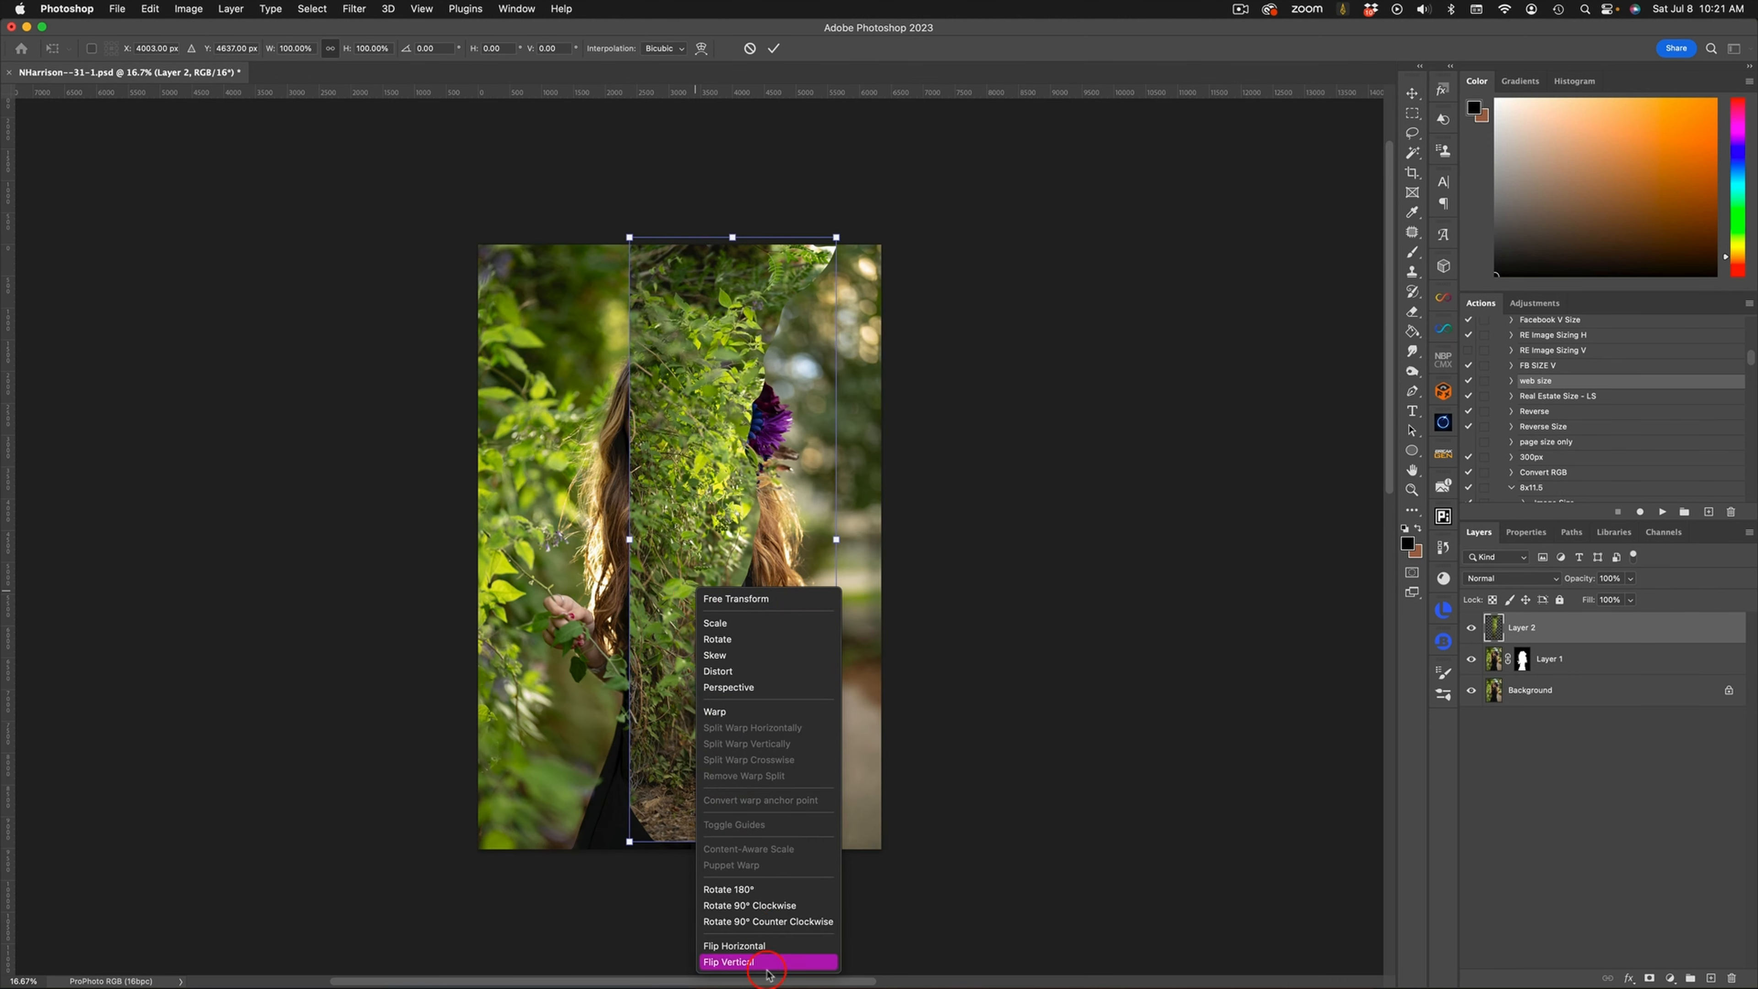
{"action": "left_click", "coordinate": [776, 945]}
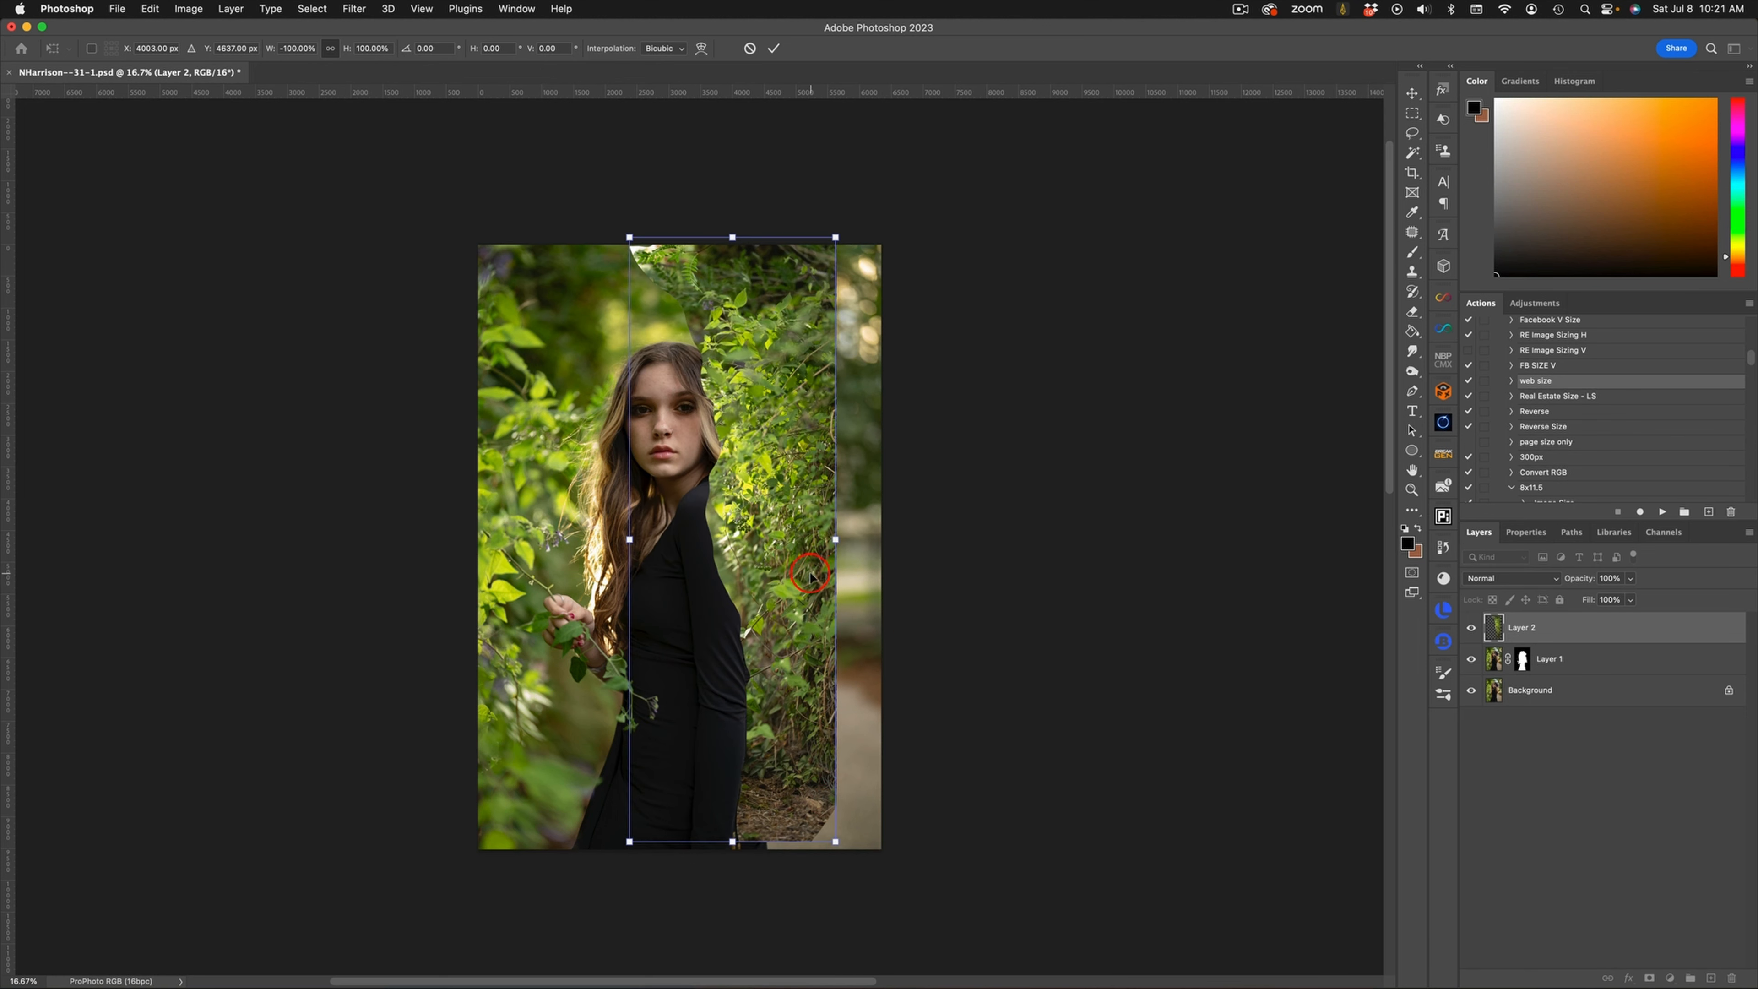
{"action": "left_click_drag", "start_coordinate": [813, 575], "coordinate": [883, 581]}
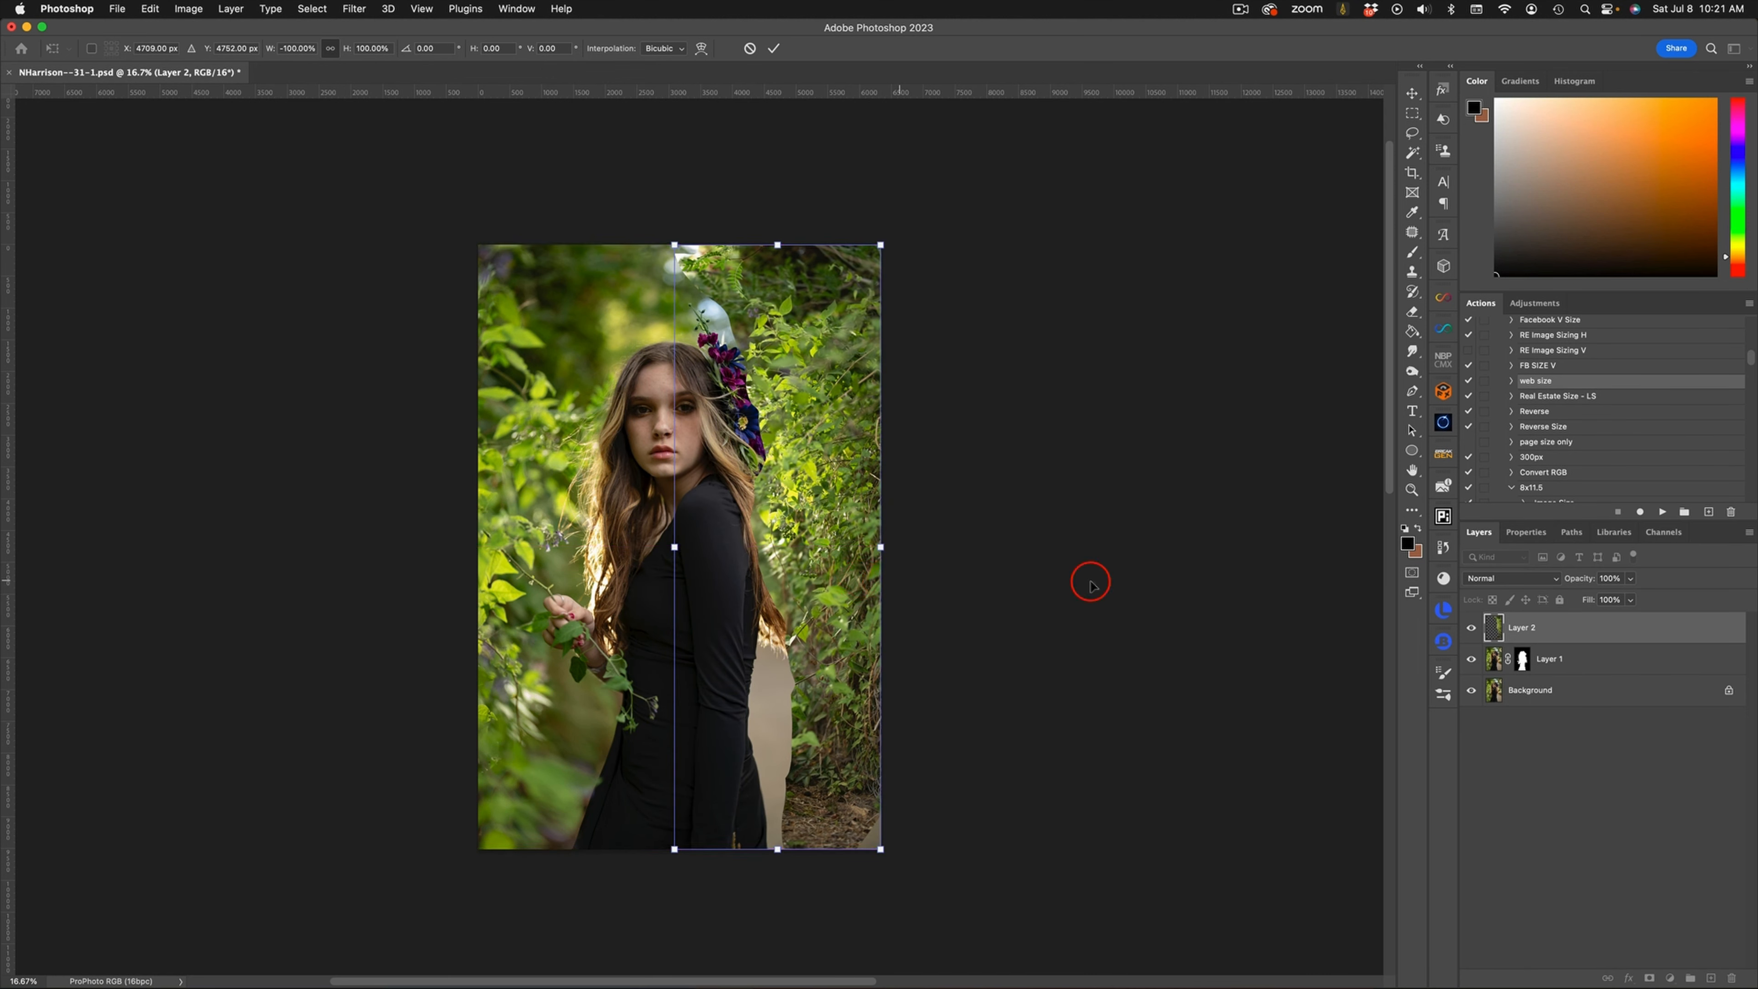
{"action": "key", "text": "Return"}
Place Layer 2 beneath Layer 1 and stretch the foliage leftward to about 146% width behind the woman
{"action": "left_click_drag", "start_coordinate": [1550, 630], "coordinate": [1551, 675]}
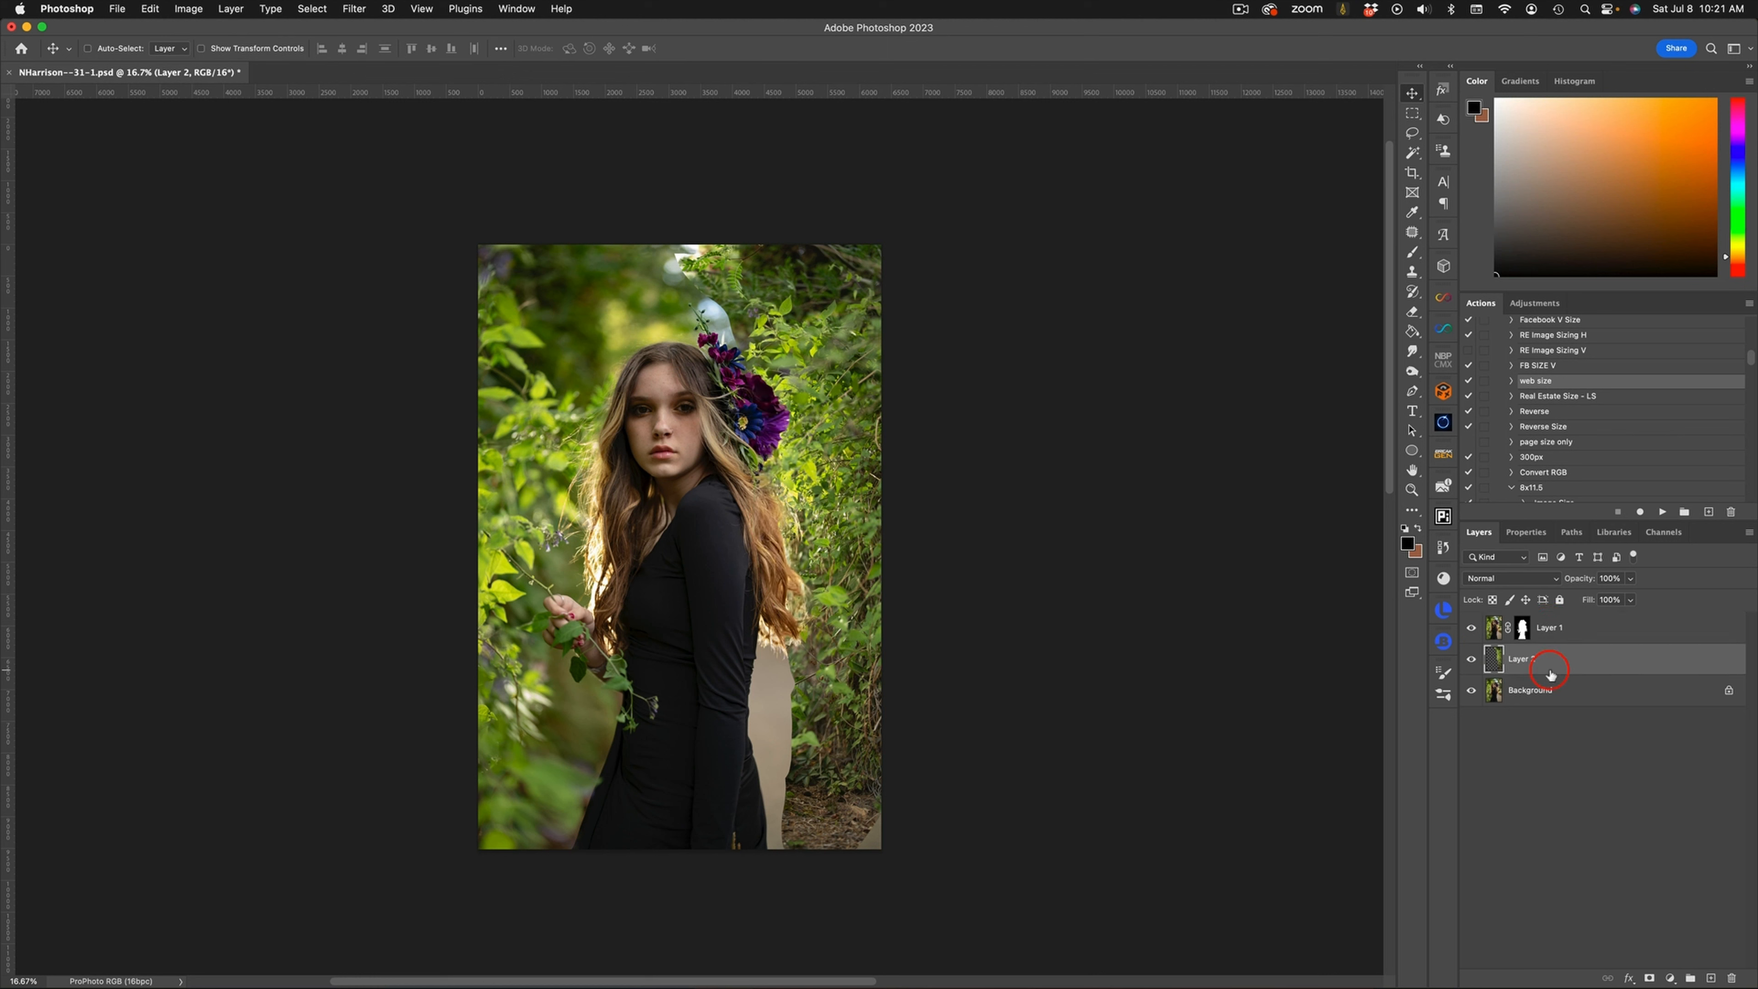
{"action": "key", "text": "super+t"}
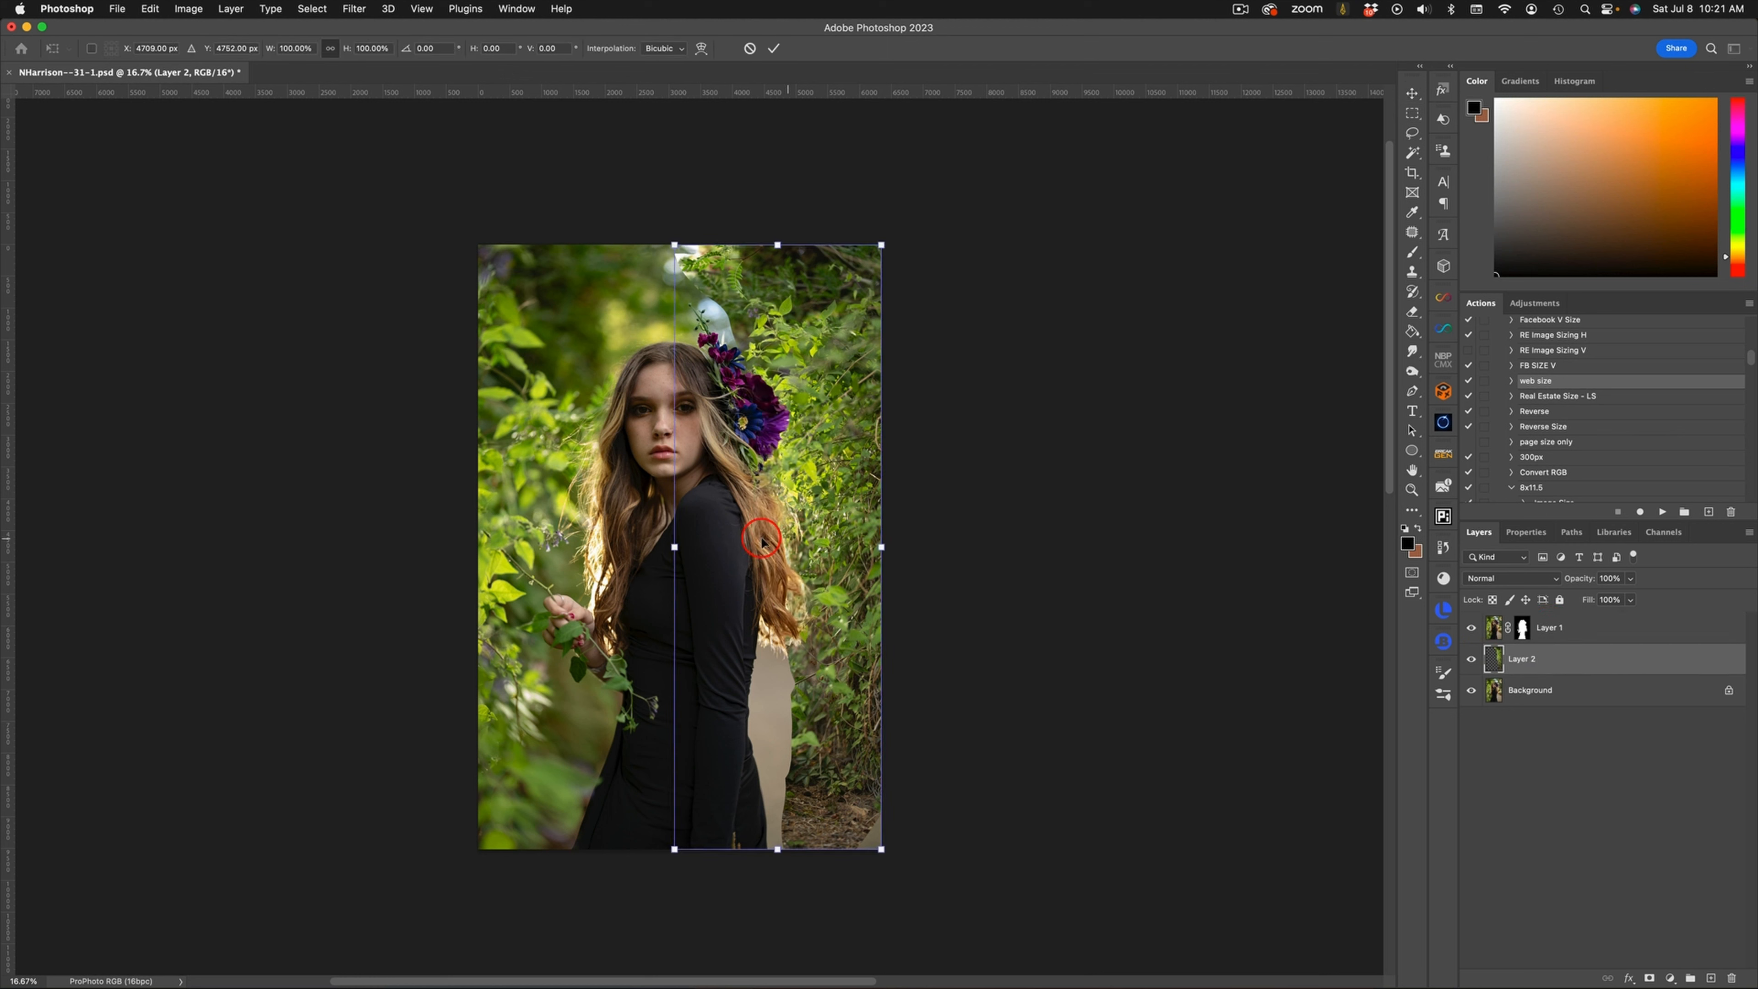
{"action": "left_click_drag", "start_coordinate": [674, 546], "coordinate": [573, 533]}
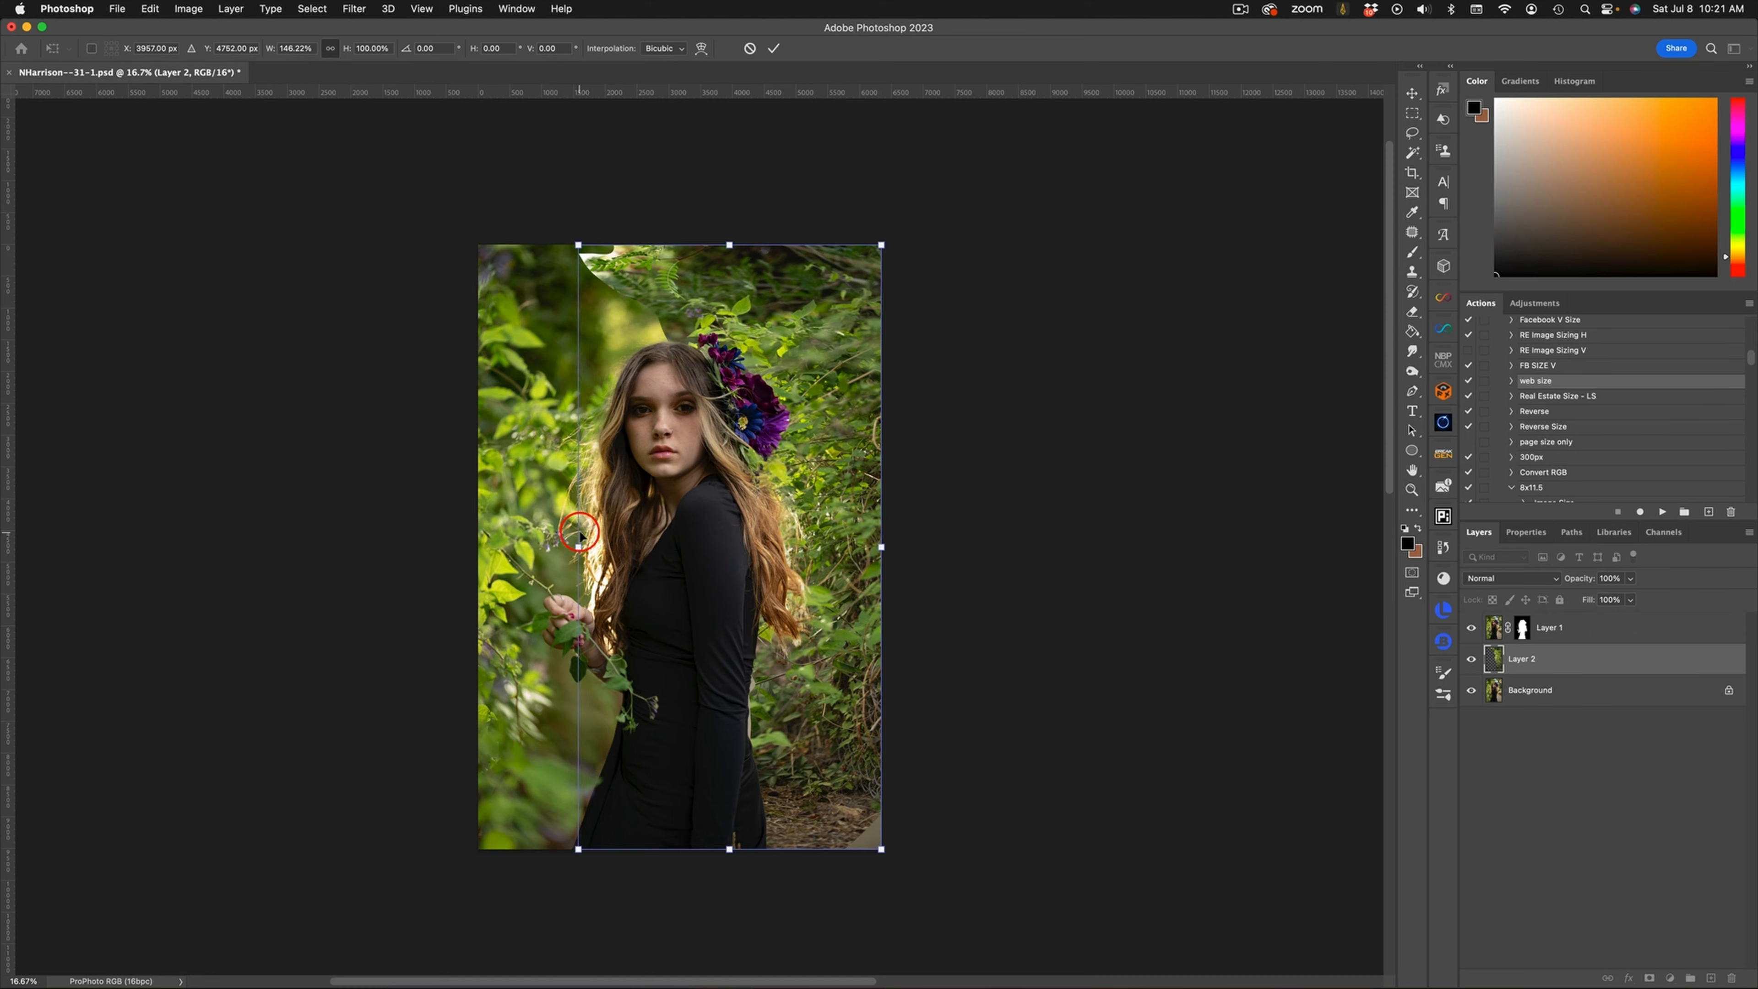
{"action": "left_click_drag", "start_coordinate": [729, 849], "coordinate": [744, 616]}
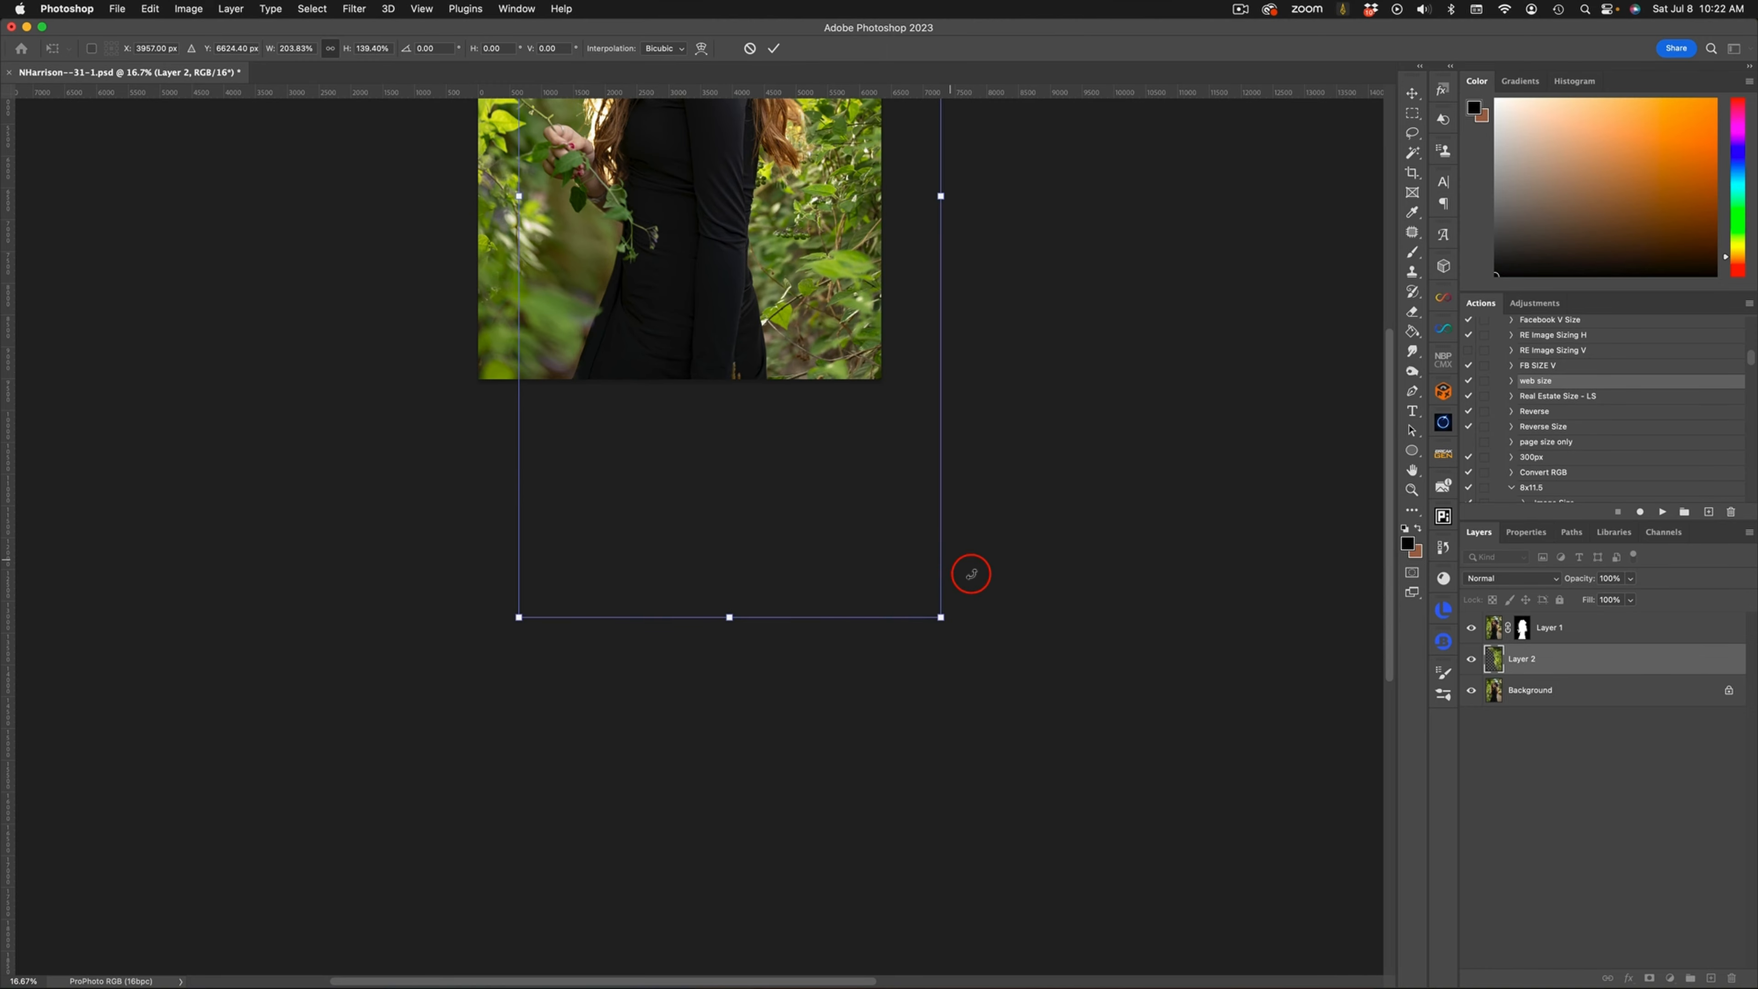
{"action": "scroll", "coordinate": [988, 594], "scroll_direction": "up", "scroll_amount": 10}
{"action": "scroll", "coordinate": [988, 593], "scroll_direction": "down", "scroll_amount": 5}
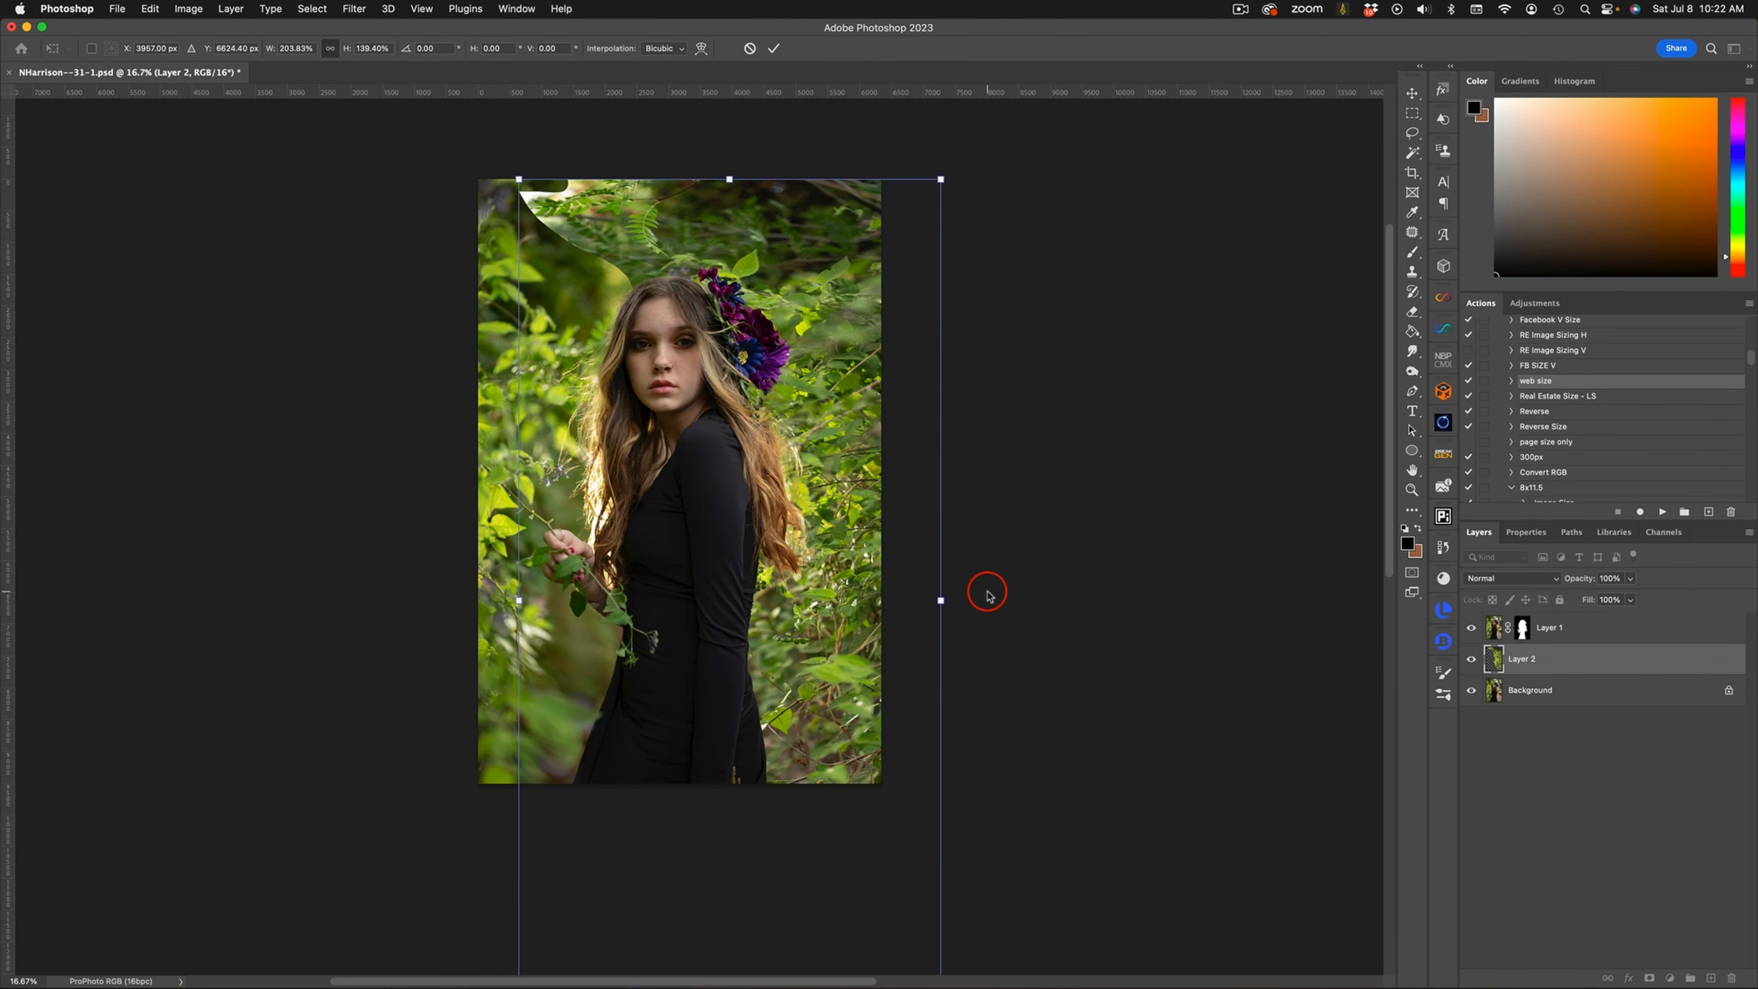
{"action": "key", "text": "super+z"}
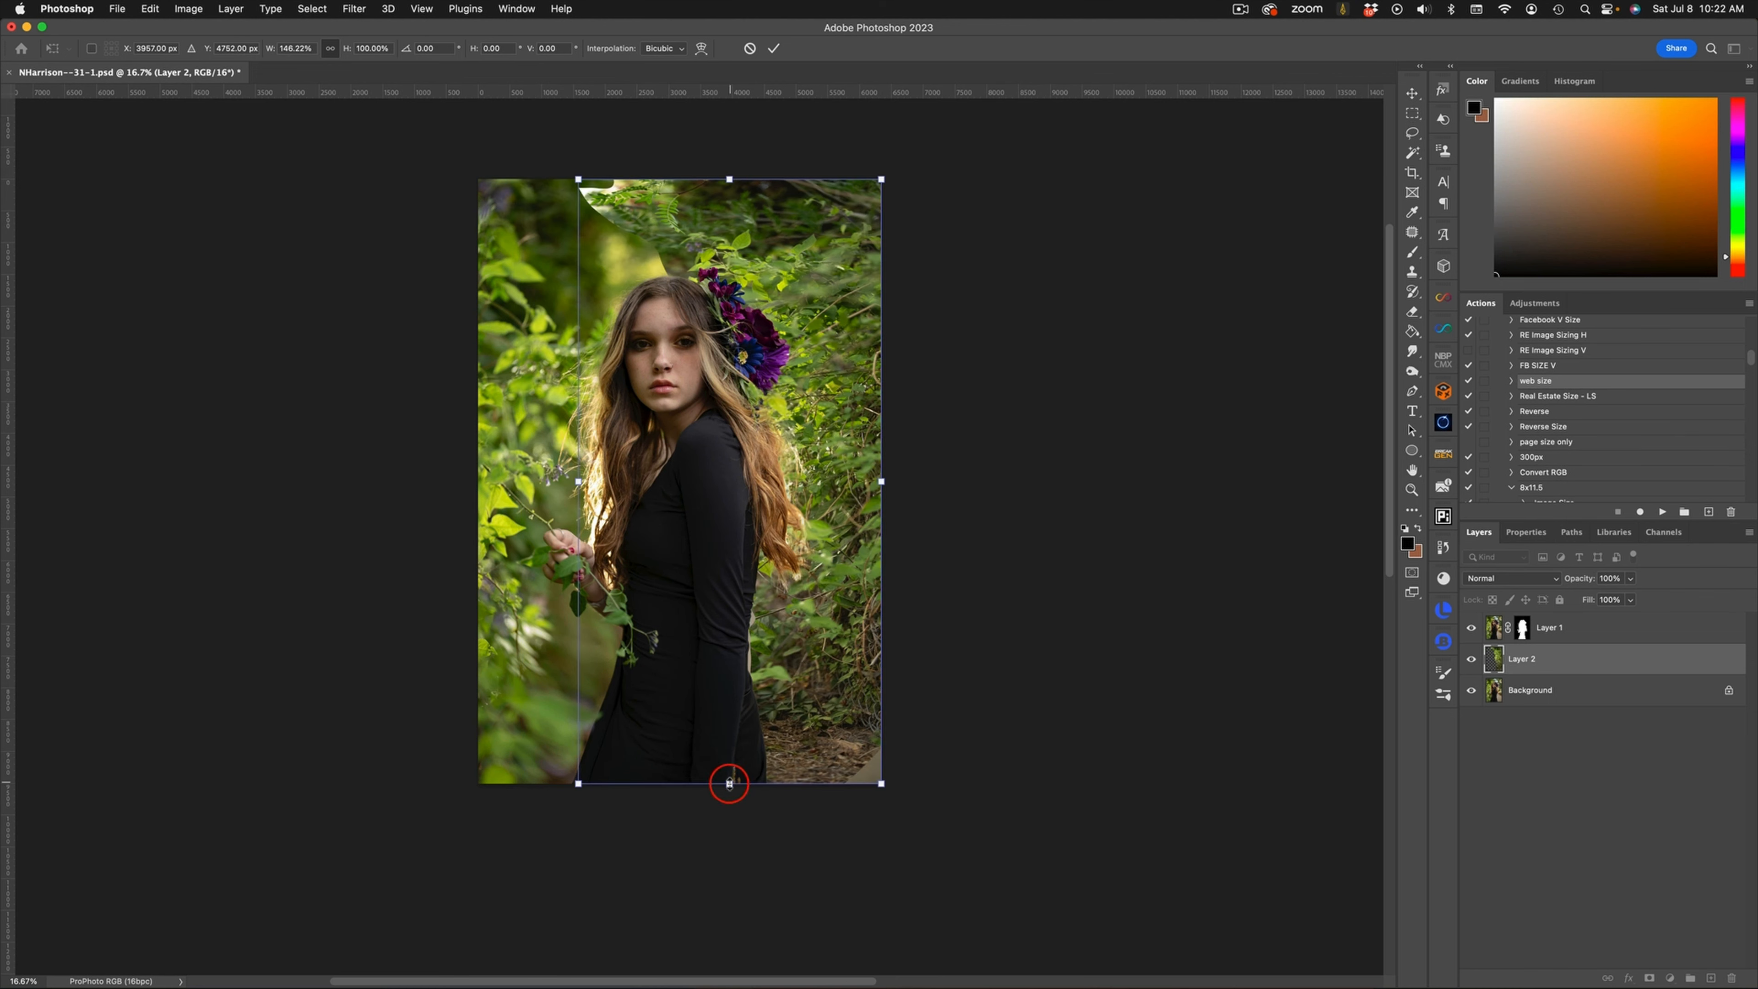
Stretch Layer 2 downward to about 117% height and warp its top and right edges outward beyond the canvas
{"action": "left_click_drag", "start_coordinate": [728, 783], "coordinate": [730, 887]}
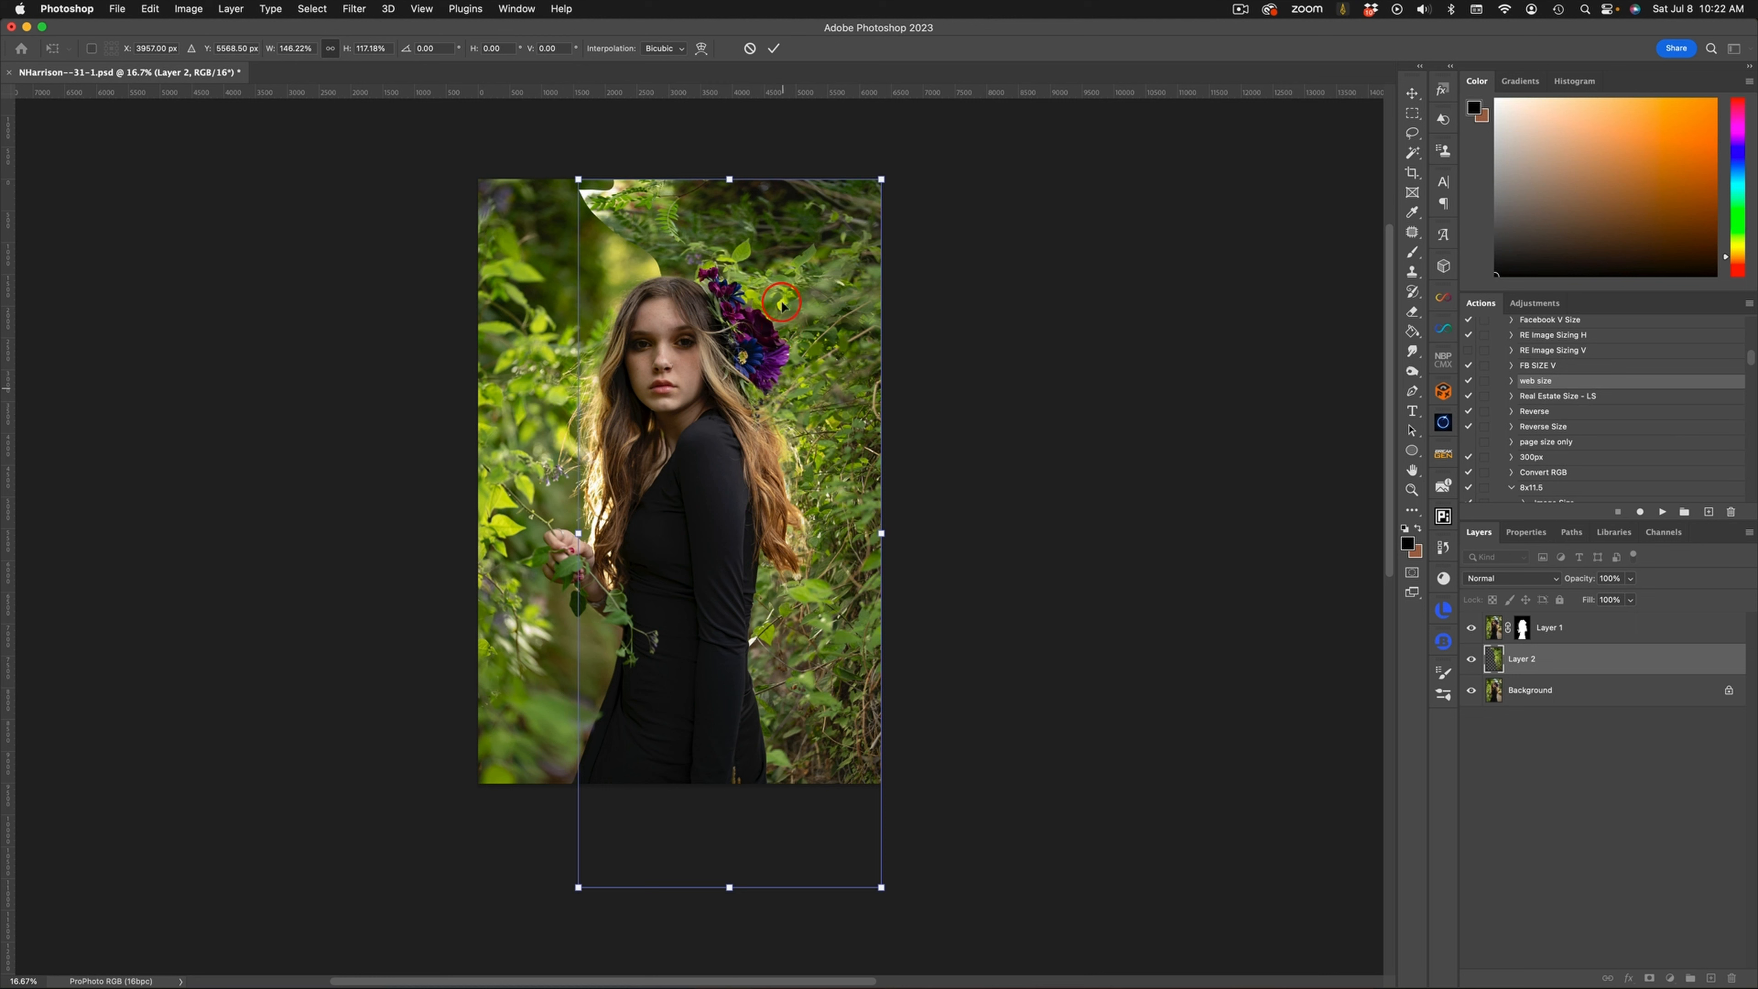
{"action": "right_click", "coordinate": [761, 268]}
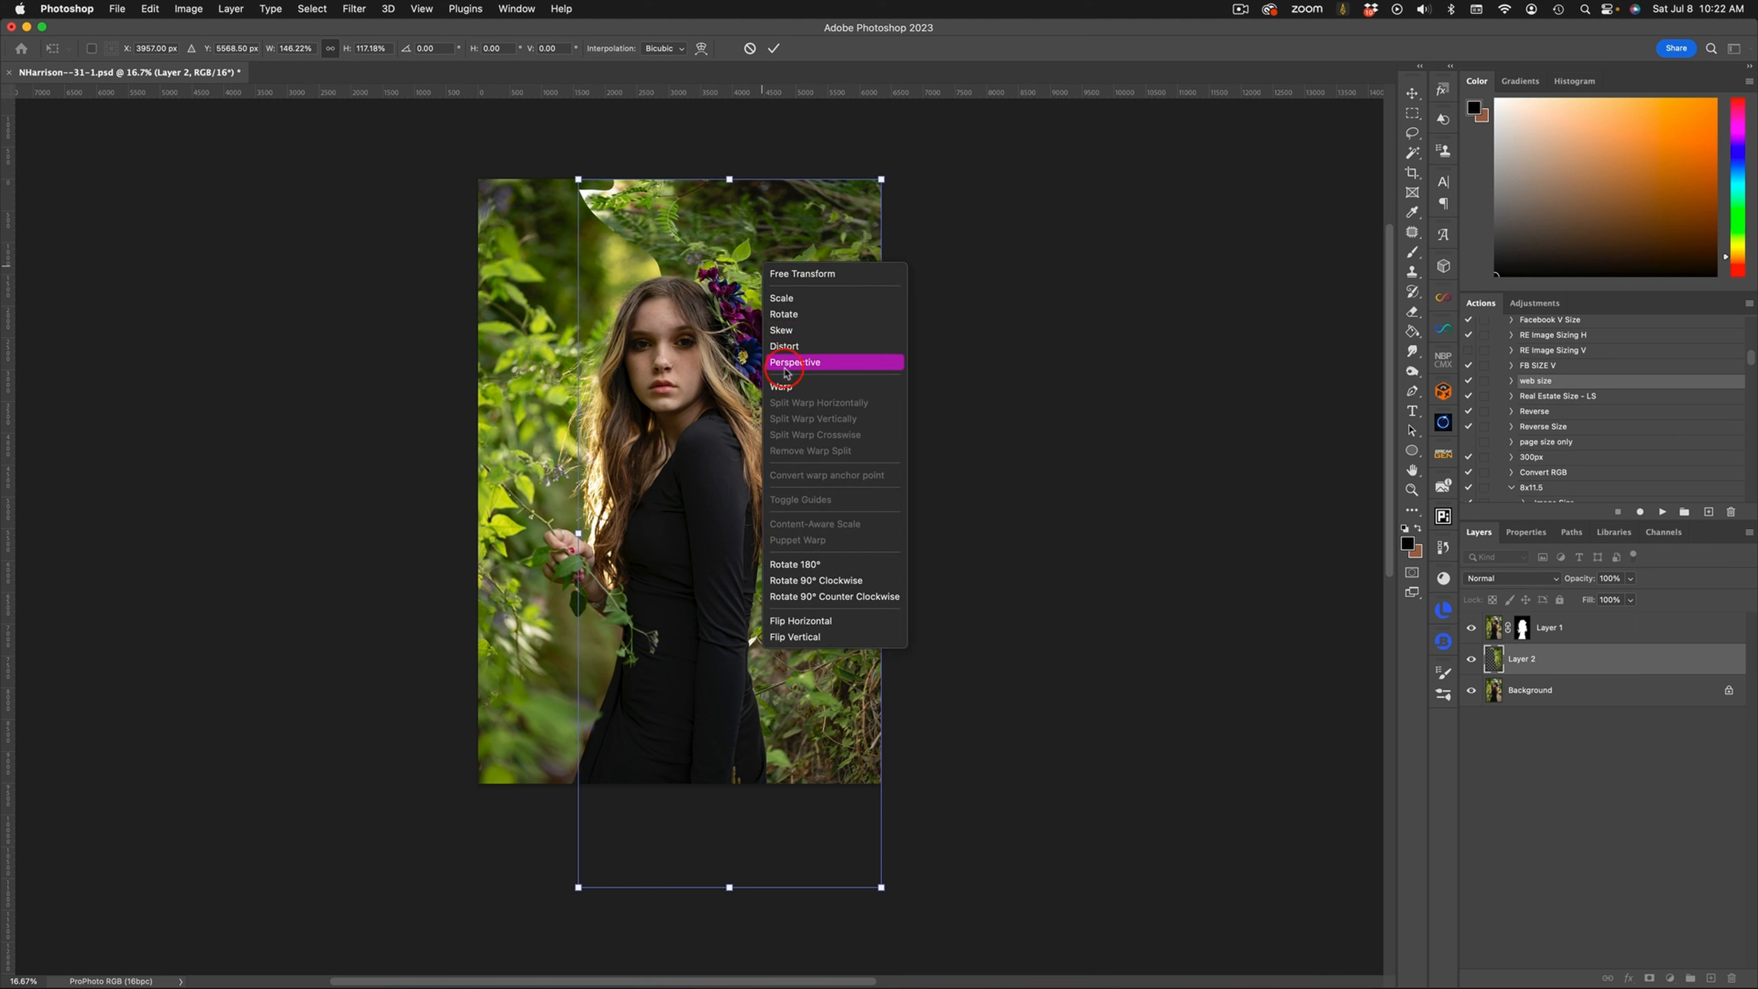
{"action": "left_click", "coordinate": [786, 382]}
{"action": "left_click_drag", "start_coordinate": [749, 255], "coordinate": [746, 205]}
{"action": "left_click_drag", "start_coordinate": [881, 178], "coordinate": [886, 168]}
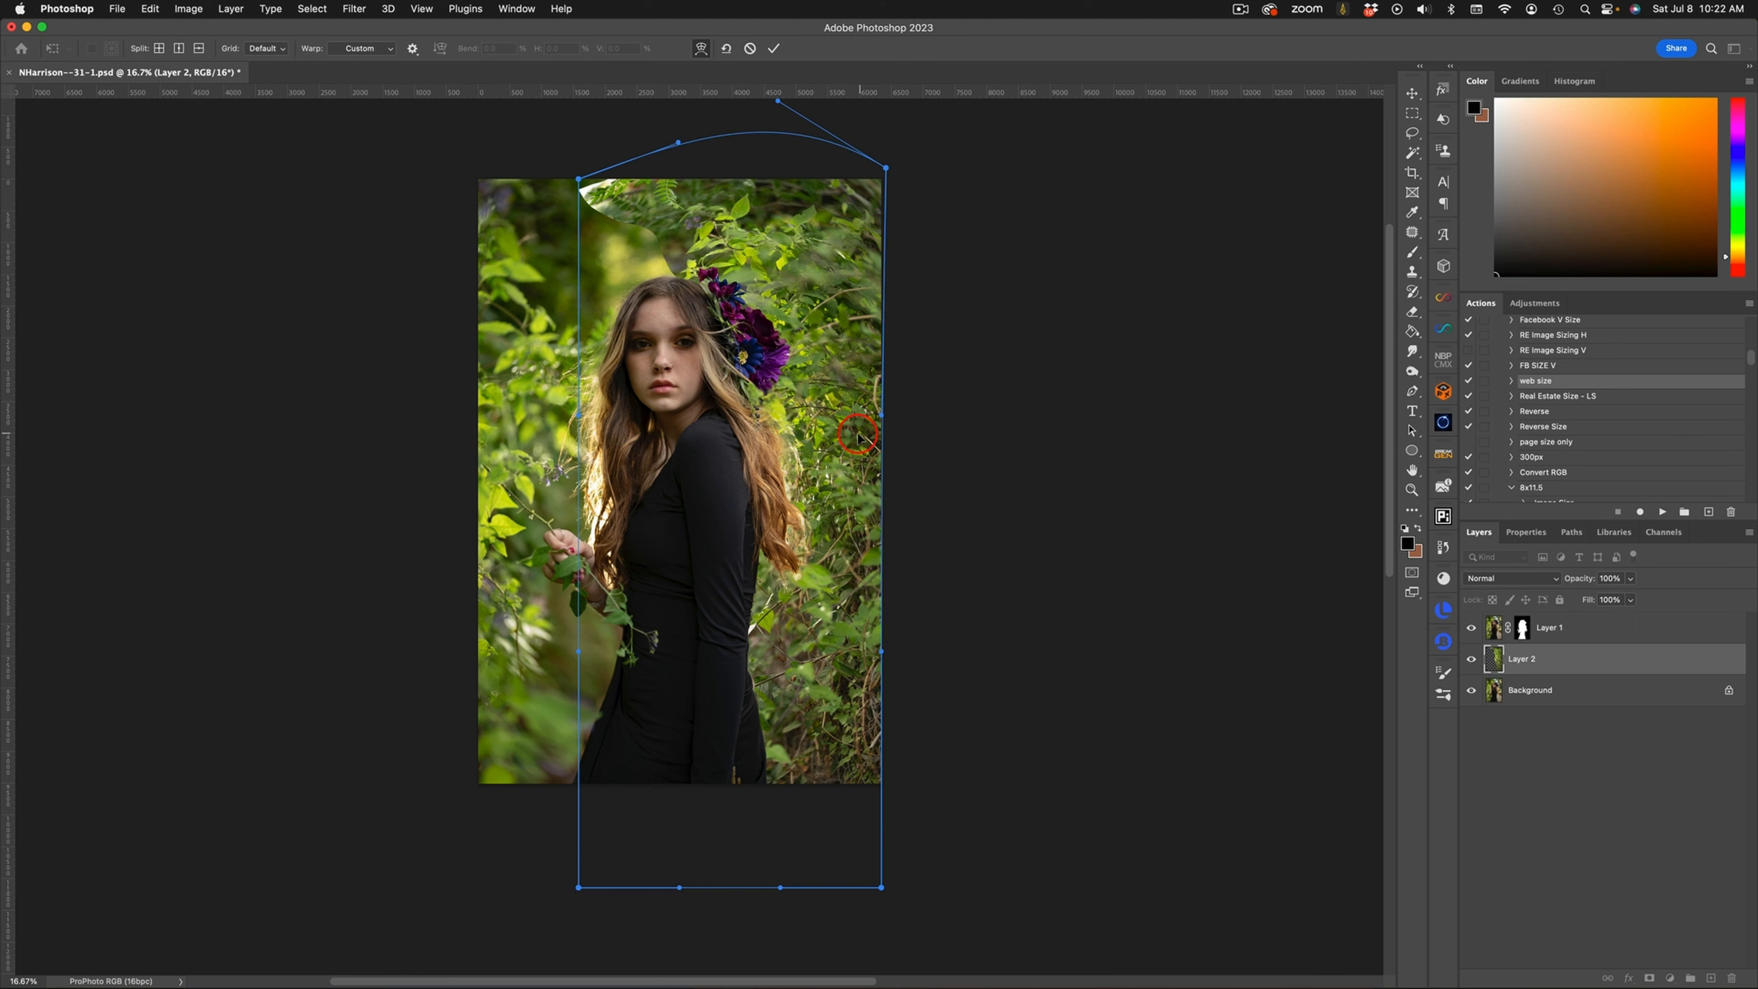
{"action": "left_click_drag", "start_coordinate": [857, 438], "coordinate": [875, 433]}
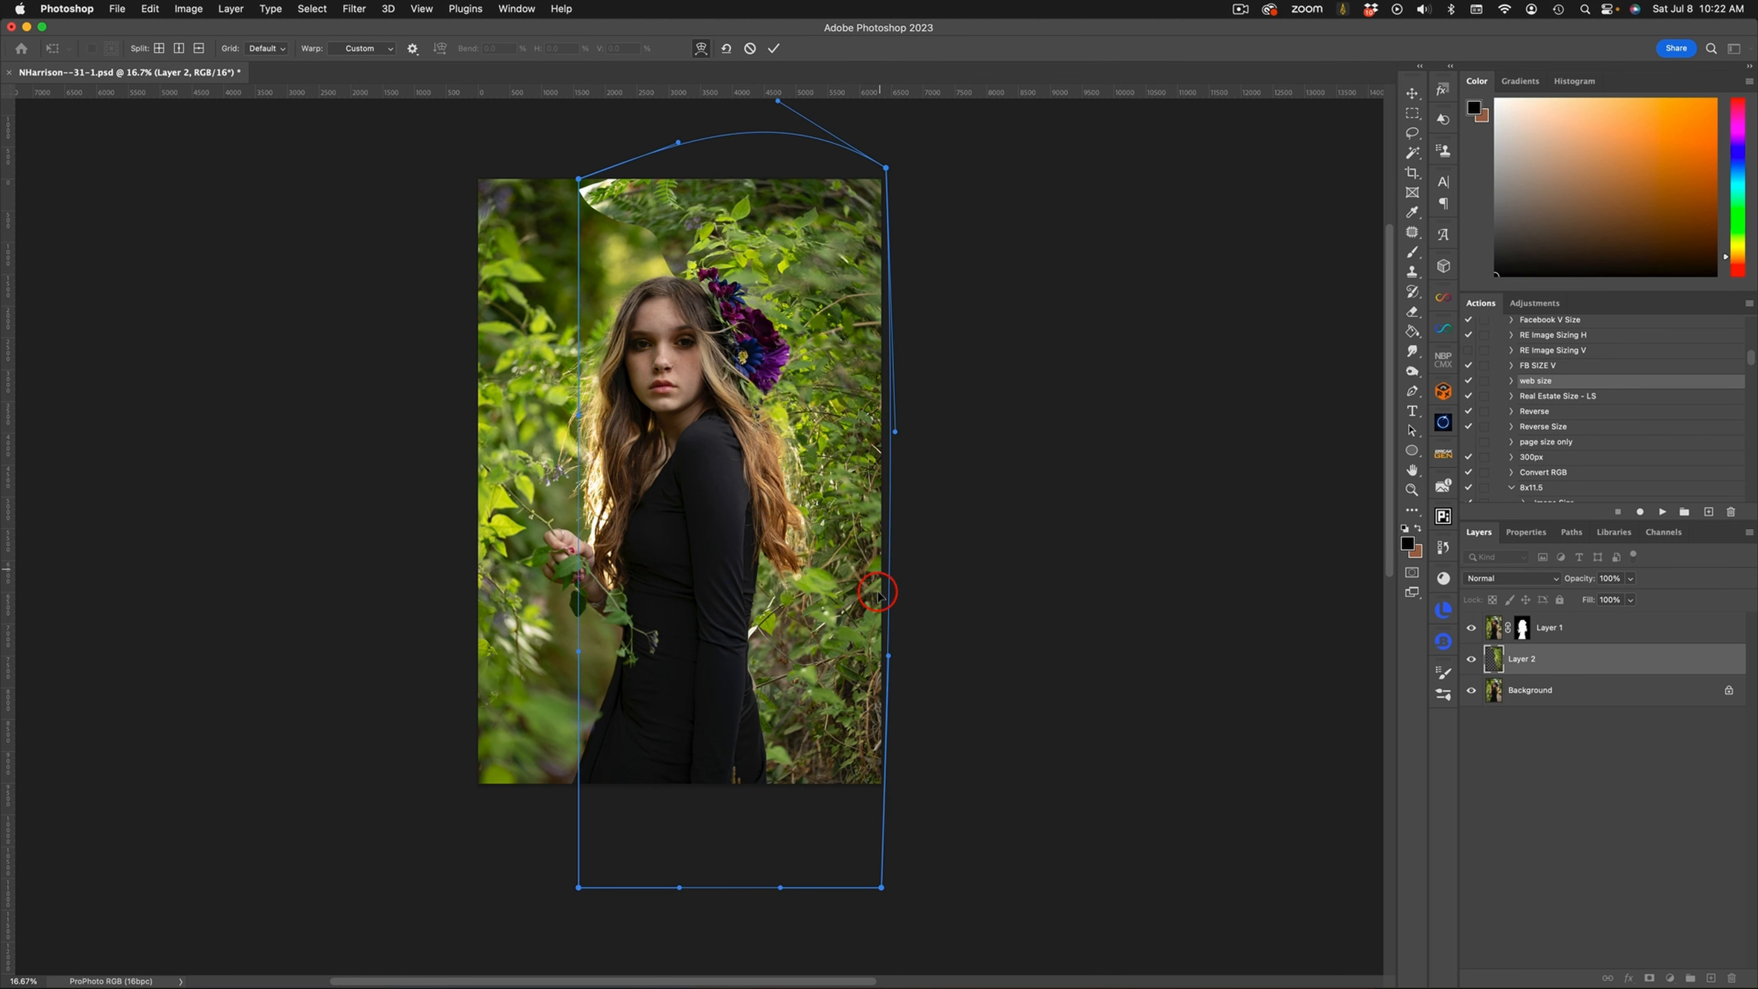
{"action": "left_click_drag", "start_coordinate": [869, 688], "coordinate": [868, 692]}
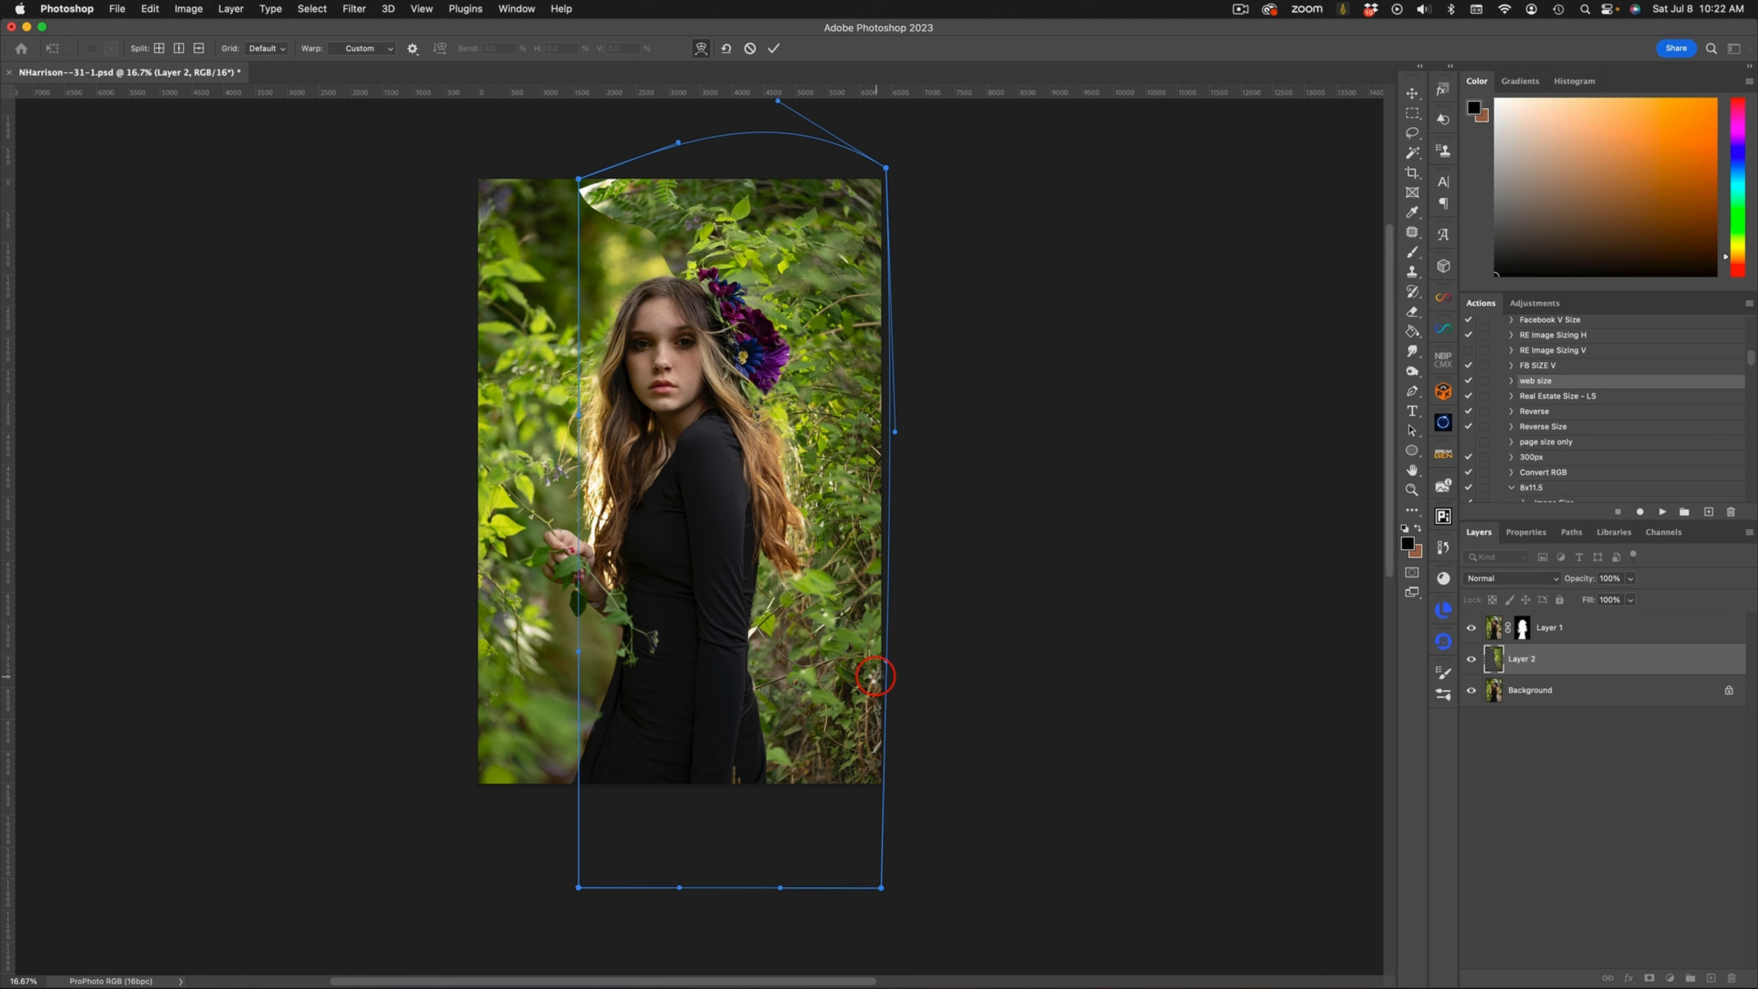
{"action": "key", "text": "Return"}
Feather Layer 1's mask by about 36.7 px to soften the woman's cut-out edges
{"action": "left_click", "coordinate": [1530, 630]}
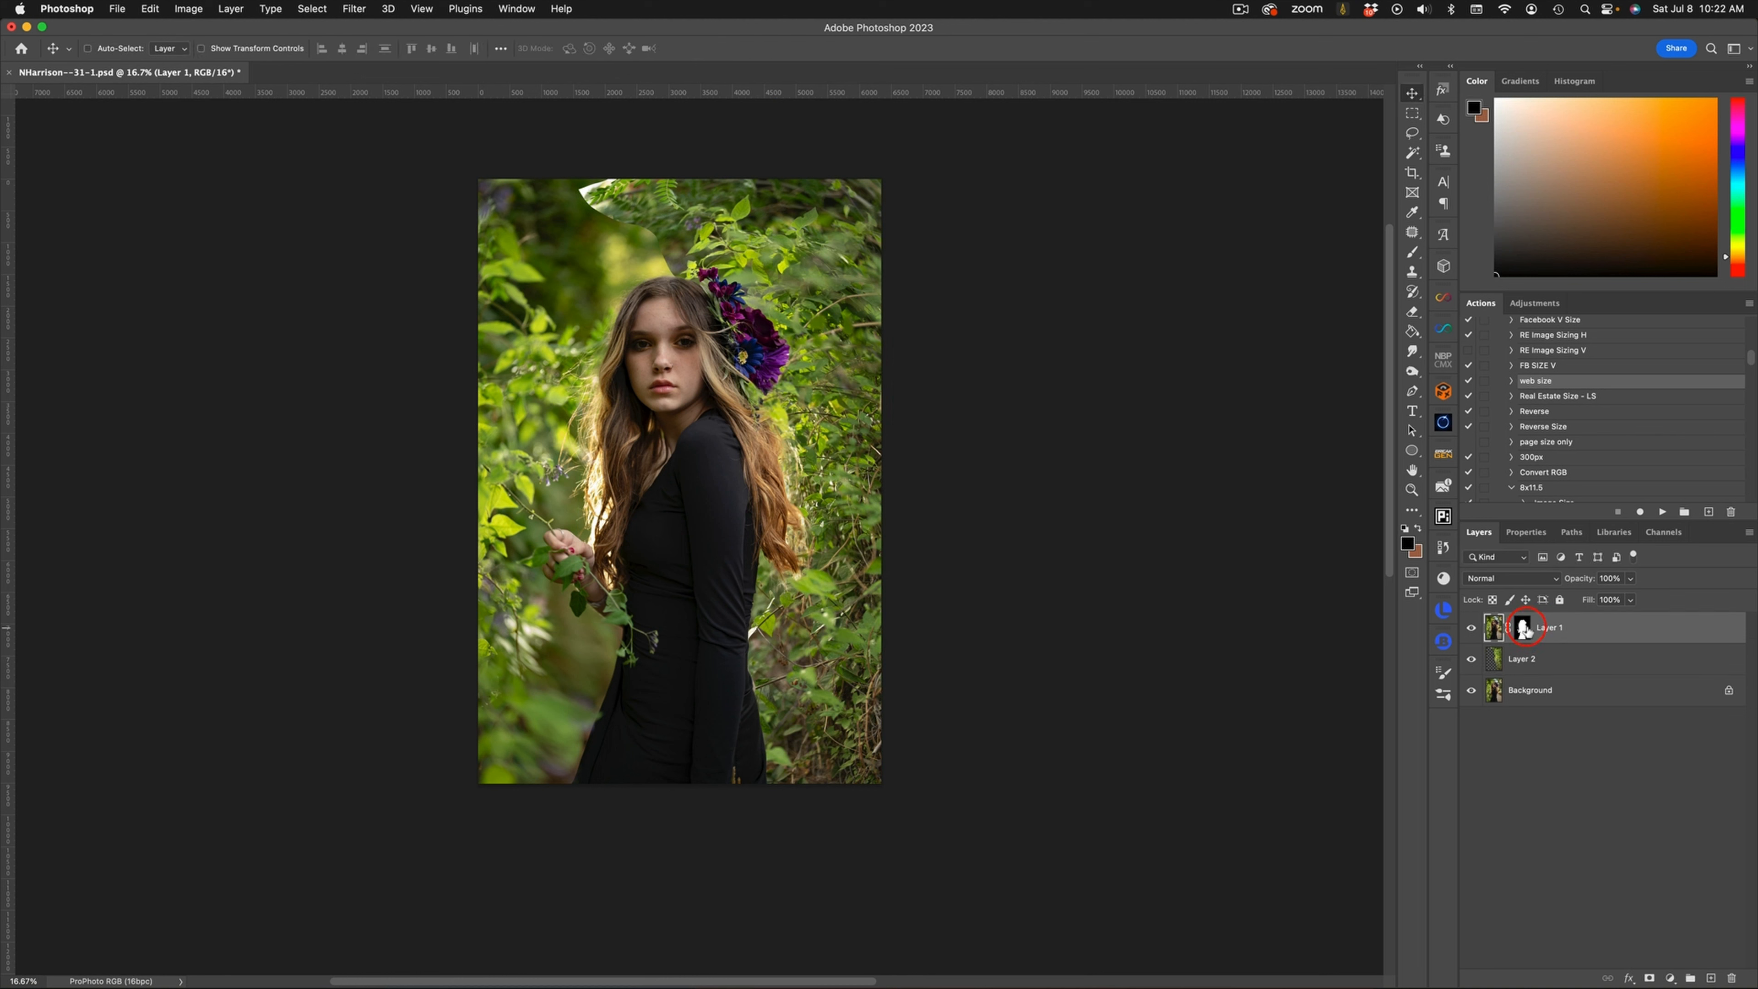
{"action": "left_click", "coordinate": [1525, 630]}
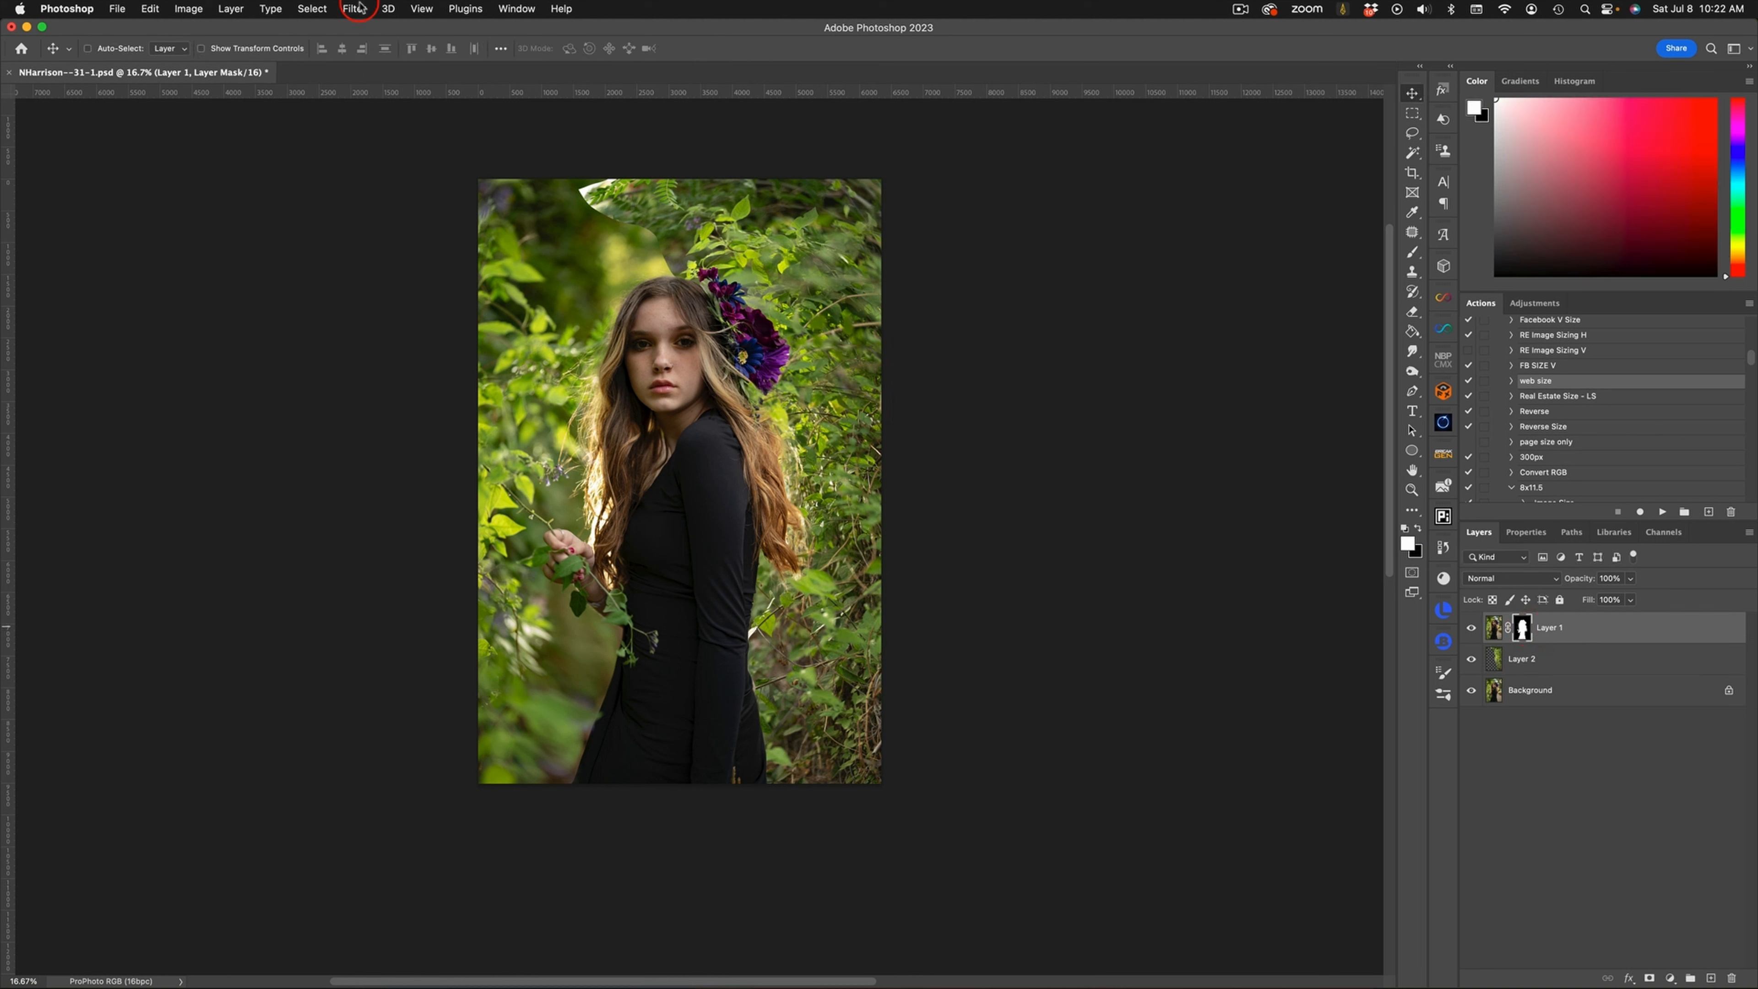
{"action": "left_click", "coordinate": [519, 10]}
{"action": "left_click", "coordinate": [567, 417]}
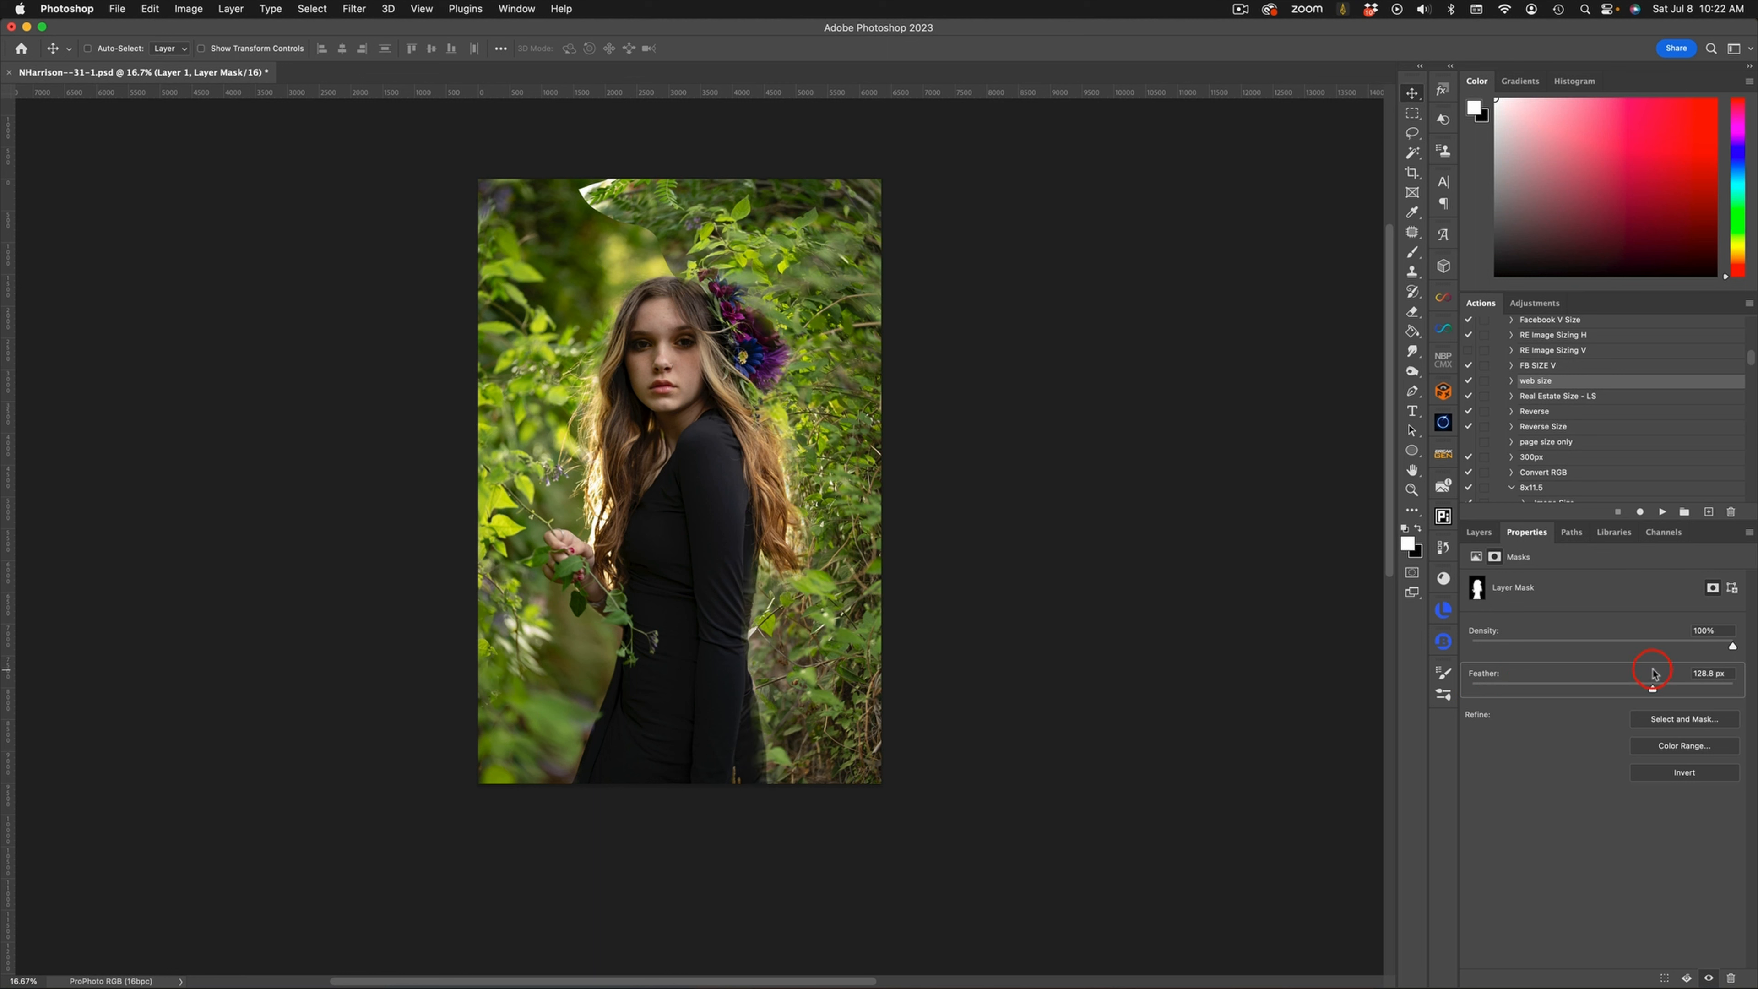
{"action": "mouse_move", "coordinate": [1628, 675]}
{"action": "left_mouse_down"}
{"action": "mouse_move", "coordinate": [1660, 669]}
{"action": "mouse_move", "coordinate": [1617, 676]}
{"action": "left_mouse_up"}
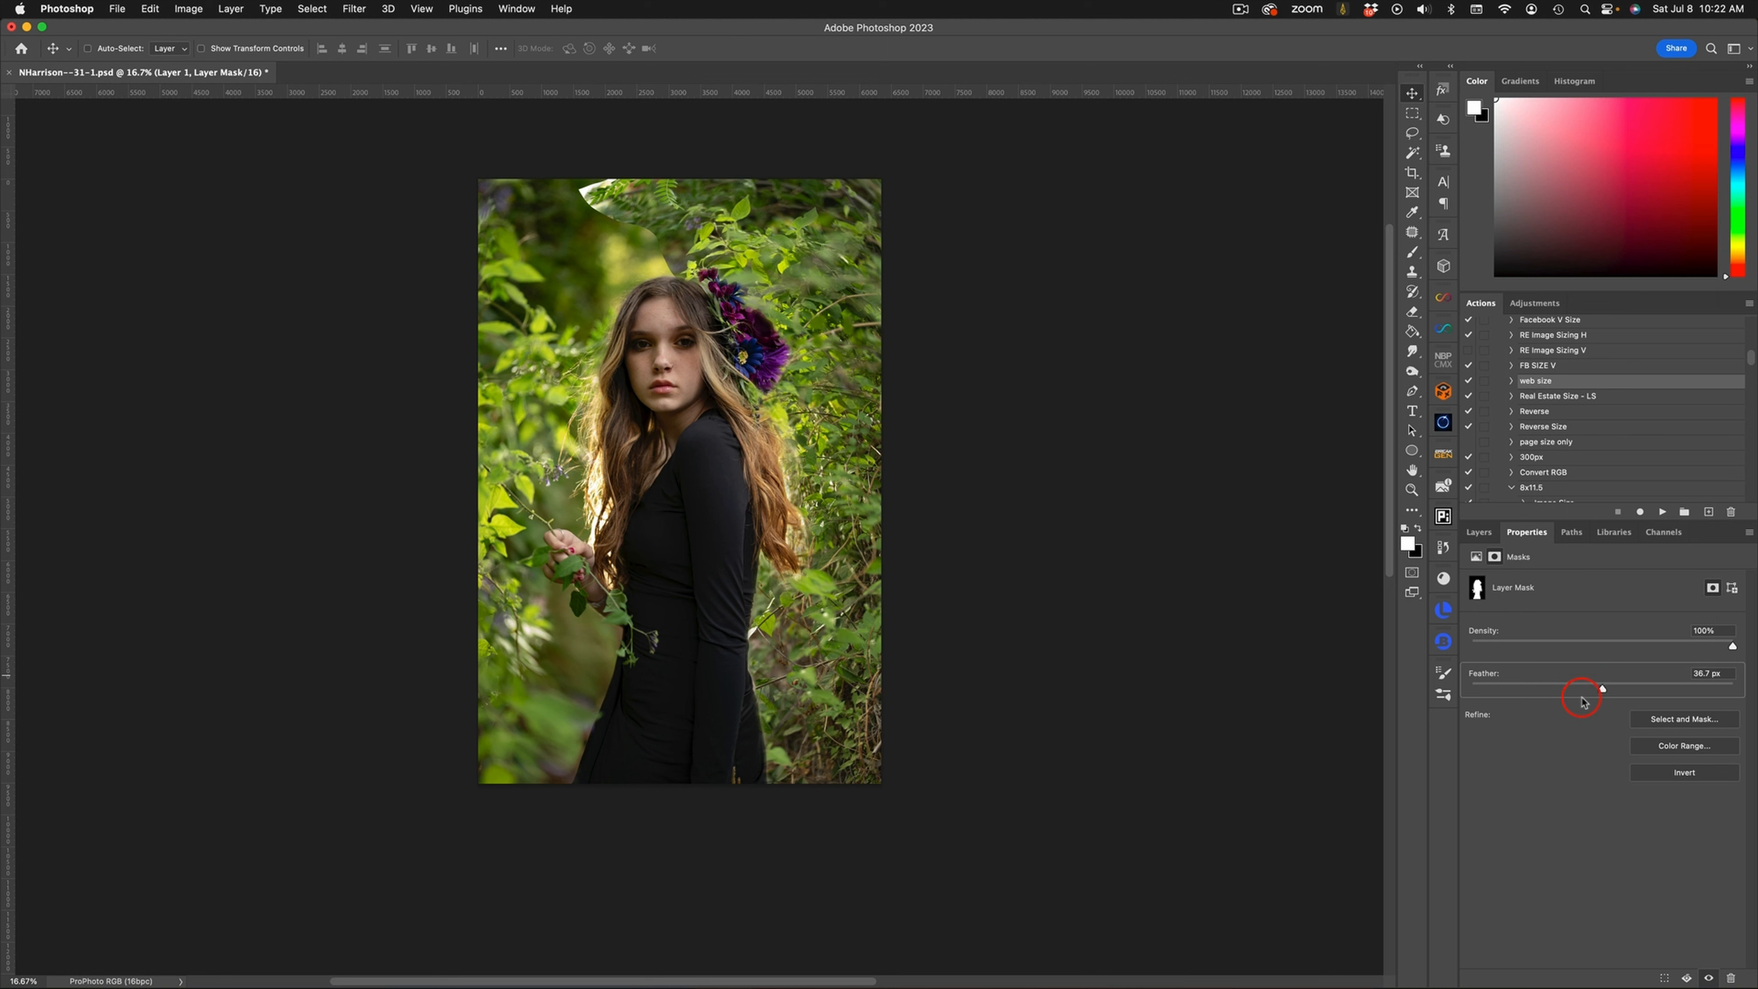
{"action": "left_click", "coordinate": [1479, 531]}
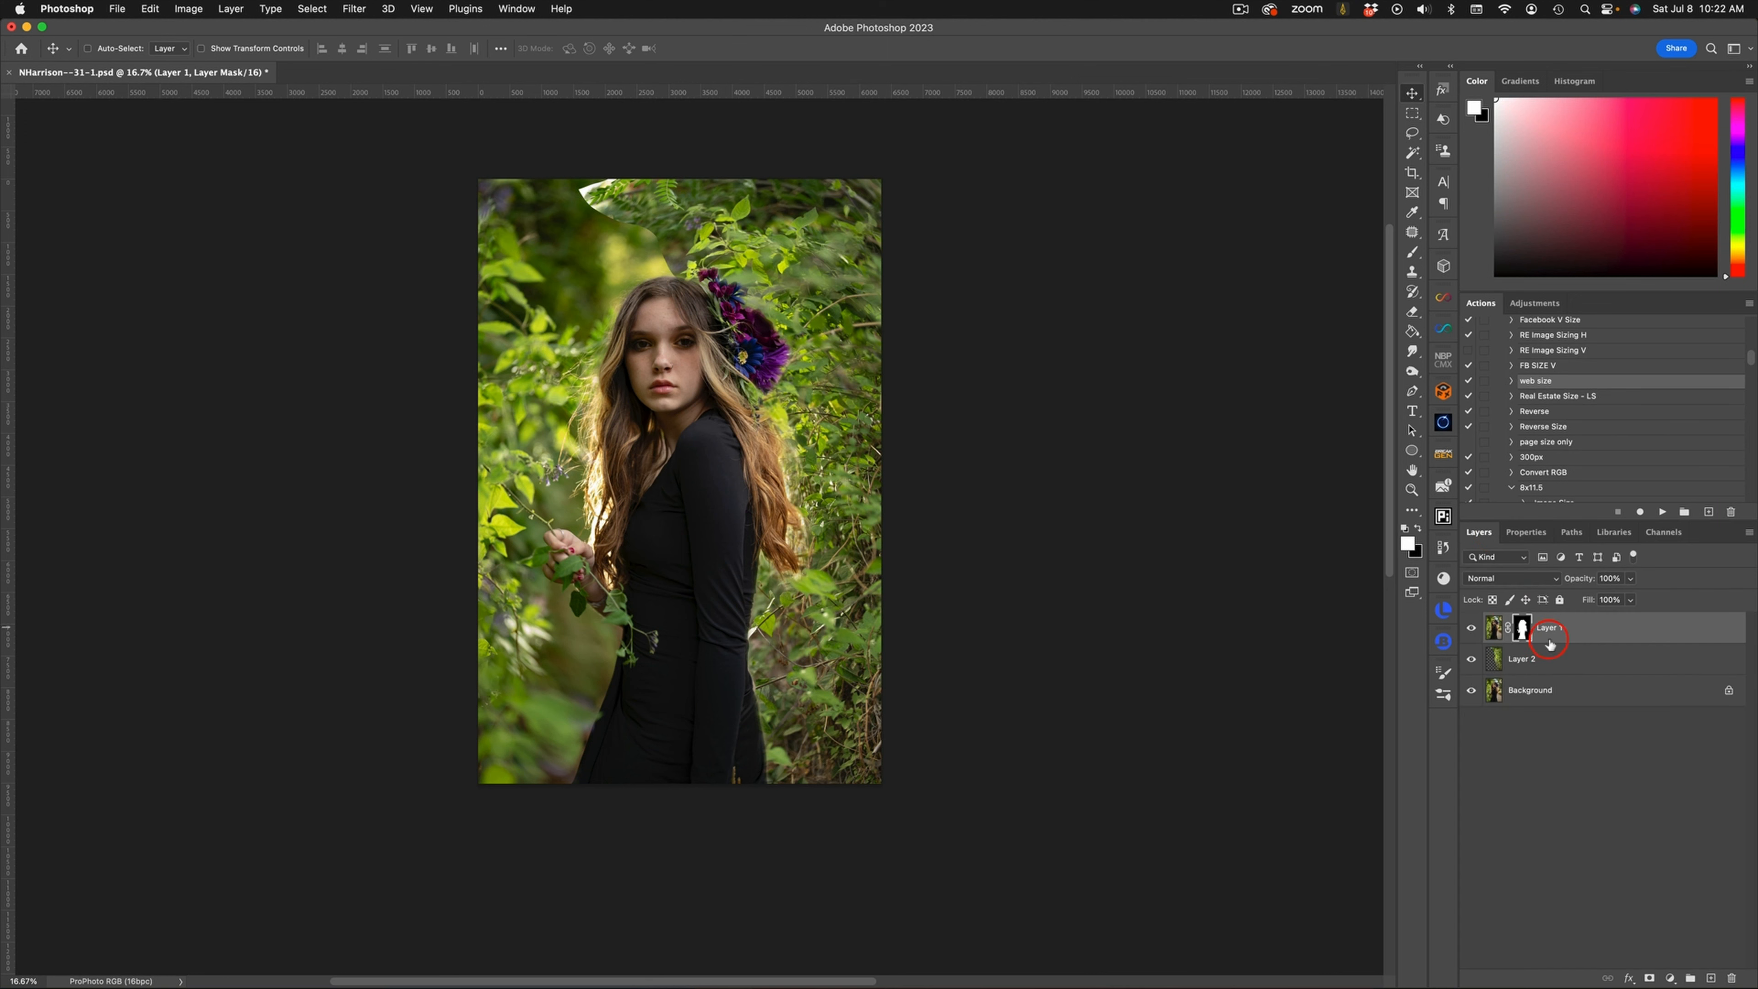
Add a mask to Layer 2 and paint black at 53% flow over the foliage's hard upper-left edge
{"action": "left_click", "coordinate": [1568, 670]}
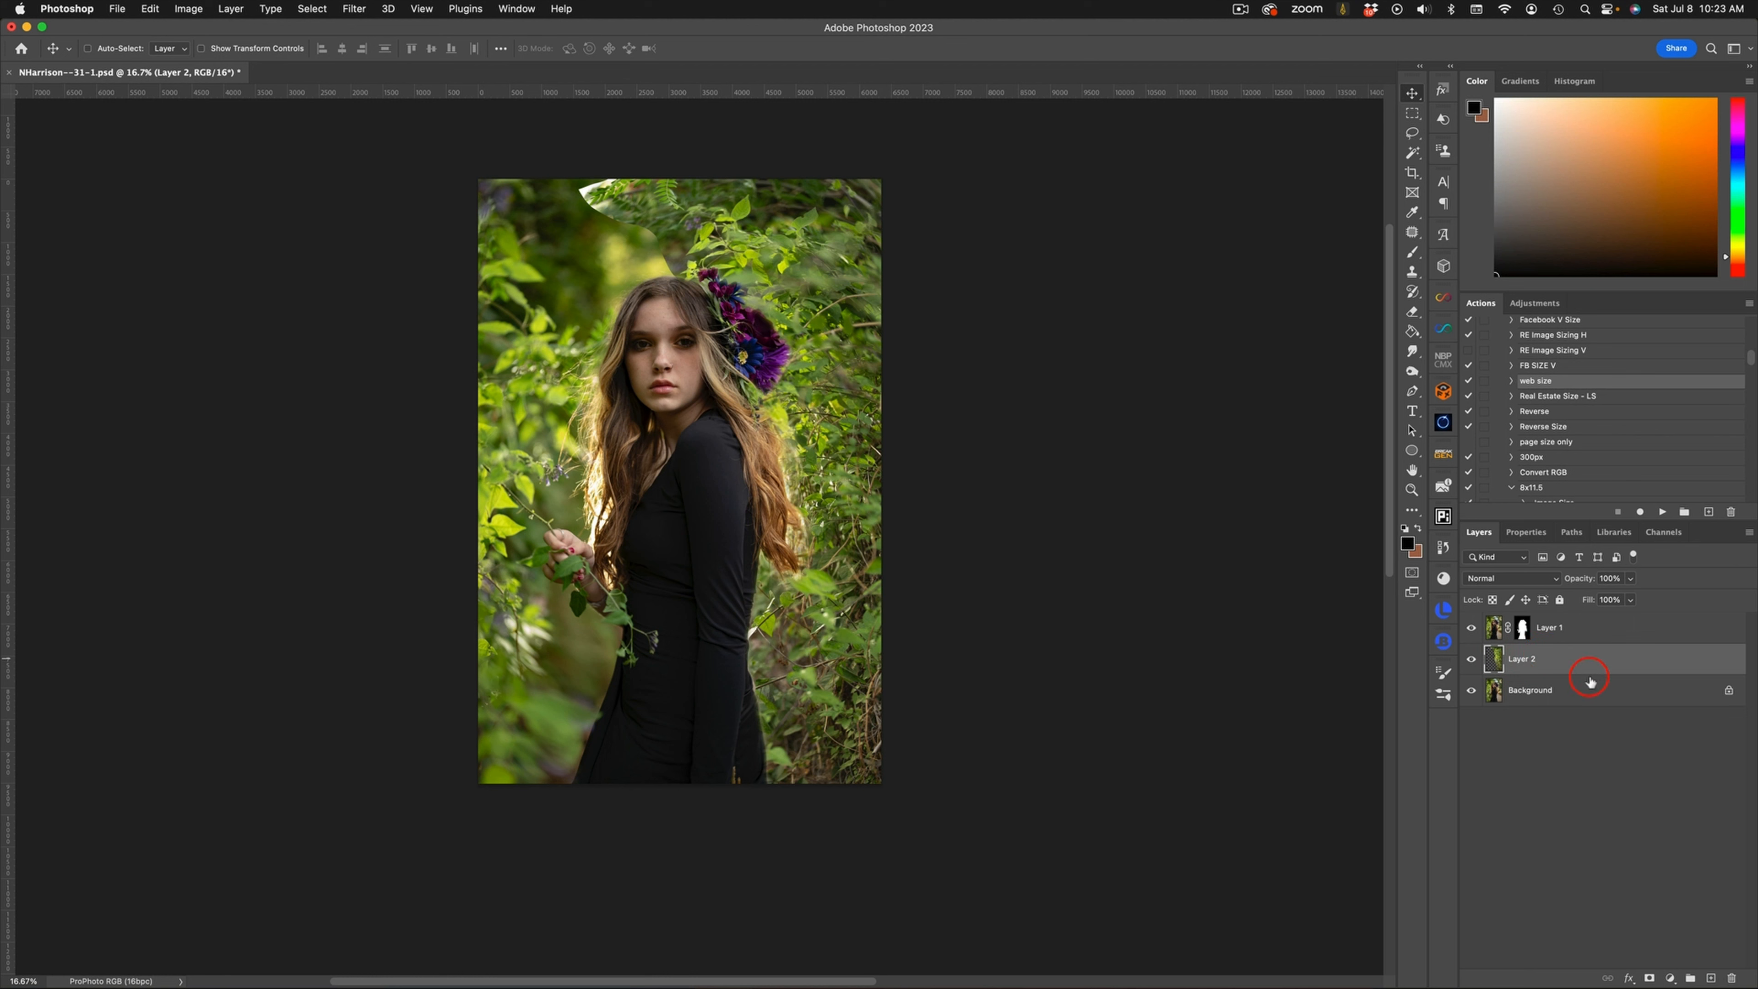
{"action": "left_click", "coordinate": [1657, 976]}
{"action": "left_click", "coordinate": [1412, 254]}
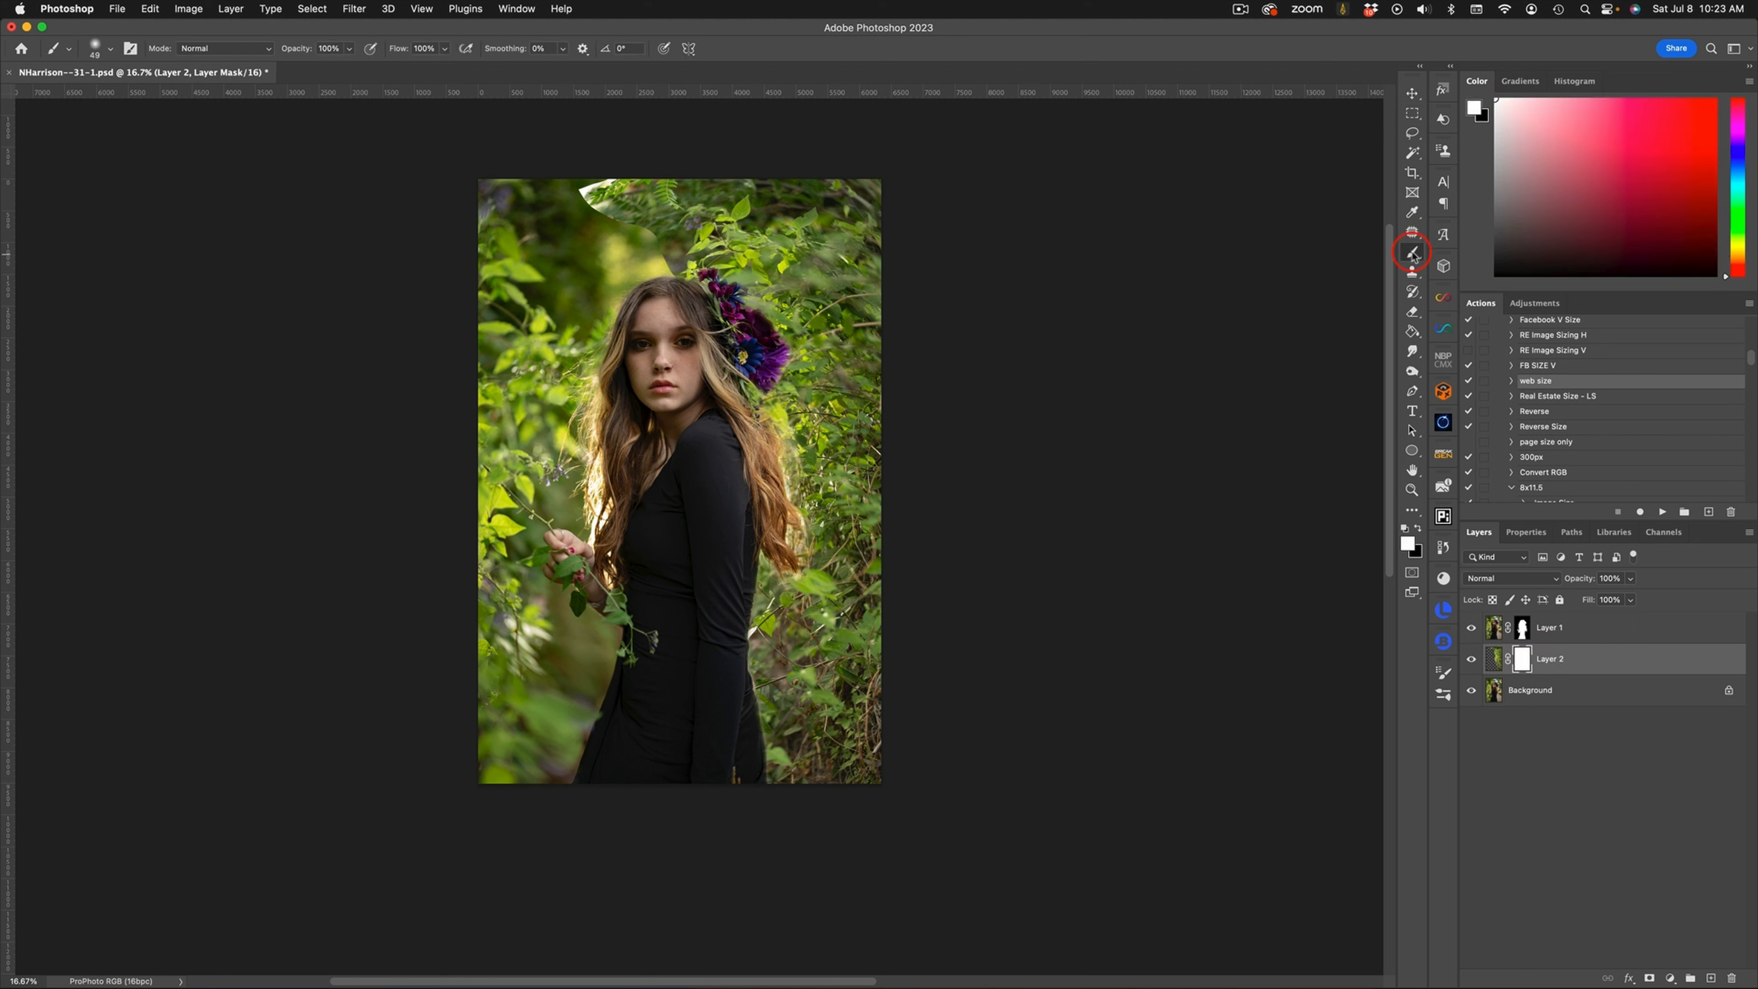
{"action": "key", "text": "x"}
{"action": "left_click_drag", "start_coordinate": [673, 210], "coordinate": [717, 195]}
{"action": "left_click_drag", "start_coordinate": [447, 54], "coordinate": [414, 68]}
{"action": "mouse_move", "coordinate": [591, 180]}
{"action": "left_mouse_down"}
{"action": "mouse_move", "coordinate": [668, 165]}
{"action": "mouse_move", "coordinate": [623, 203]}
{"action": "mouse_move", "coordinate": [633, 180]}
{"action": "mouse_move", "coordinate": [707, 220]}
{"action": "mouse_move", "coordinate": [659, 267]}
{"action": "mouse_move", "coordinate": [673, 275]}
{"action": "mouse_move", "coordinate": [632, 197]}
{"action": "mouse_move", "coordinate": [677, 256]}
{"action": "mouse_move", "coordinate": [694, 198]}
{"action": "mouse_move", "coordinate": [650, 216]}
{"action": "mouse_move", "coordinate": [654, 191]}
{"action": "mouse_move", "coordinate": [722, 194]}
{"action": "left_mouse_up"}
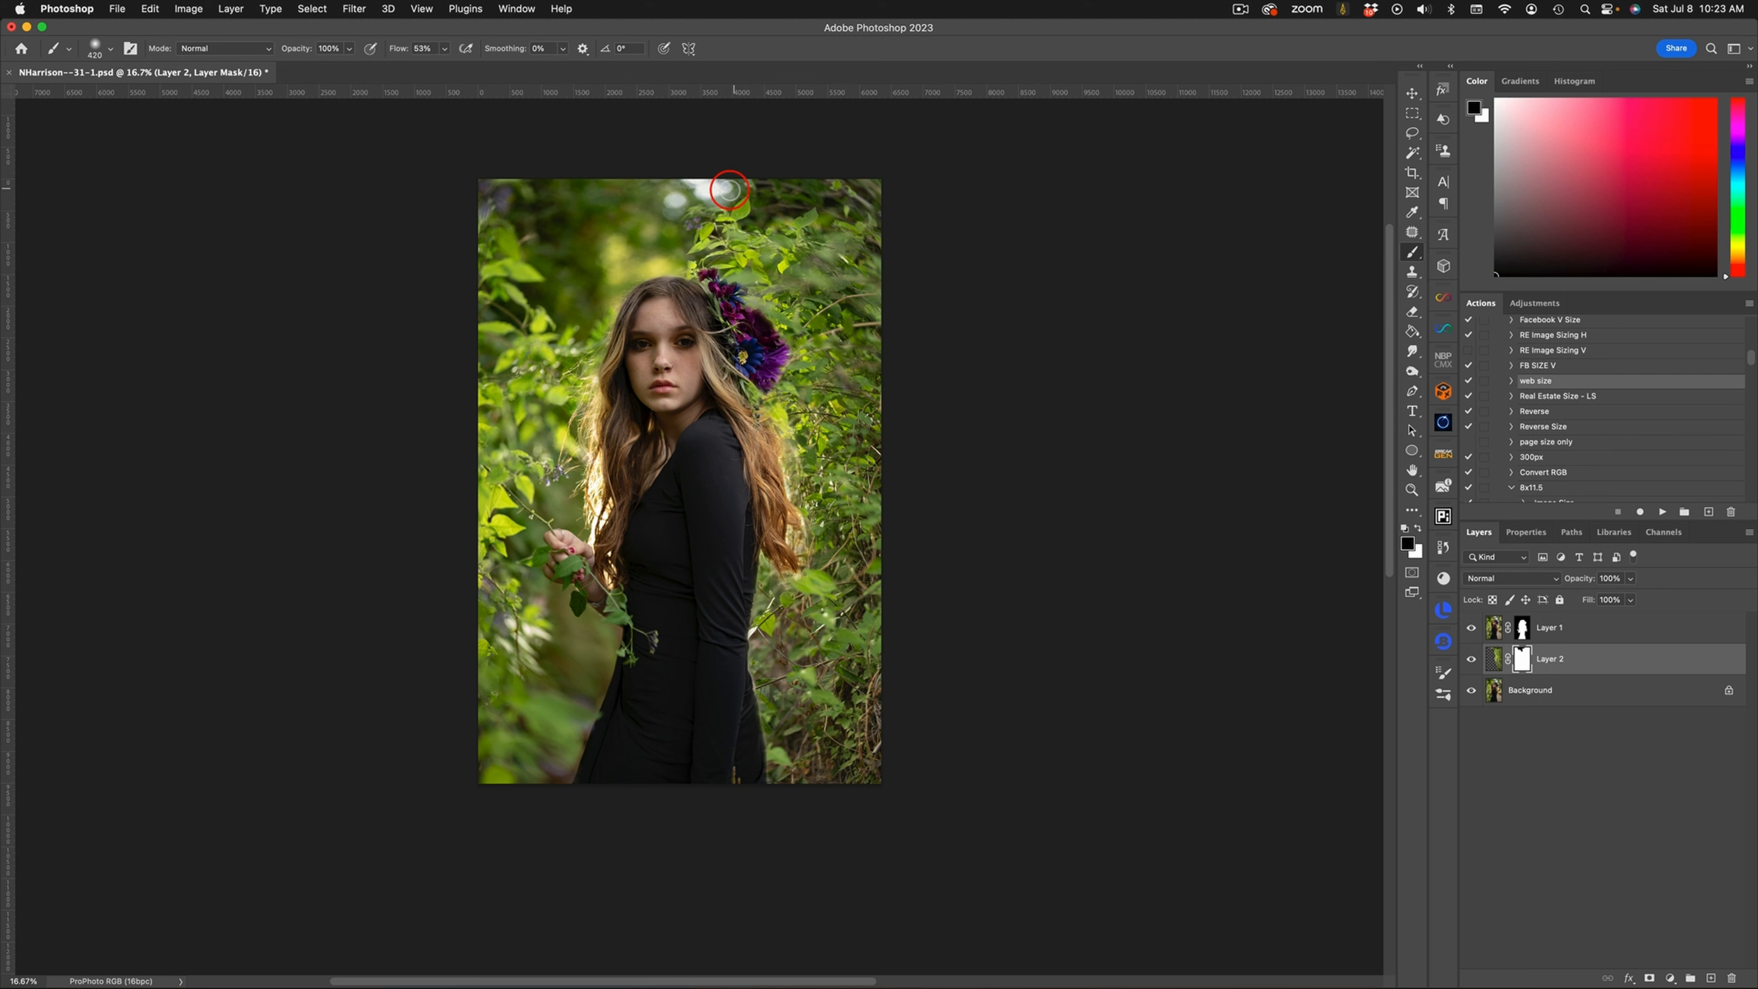
Blend the foliage above the hair flowers by painting black and white on Layer 2's mask with varying brush sizes
{"action": "left_click_drag", "start_coordinate": [729, 189], "coordinate": [710, 191], "text": "ctrl+alt"}
{"action": "left_click_drag", "start_coordinate": [792, 186], "coordinate": [829, 186], "text": "ctrl+alt"}
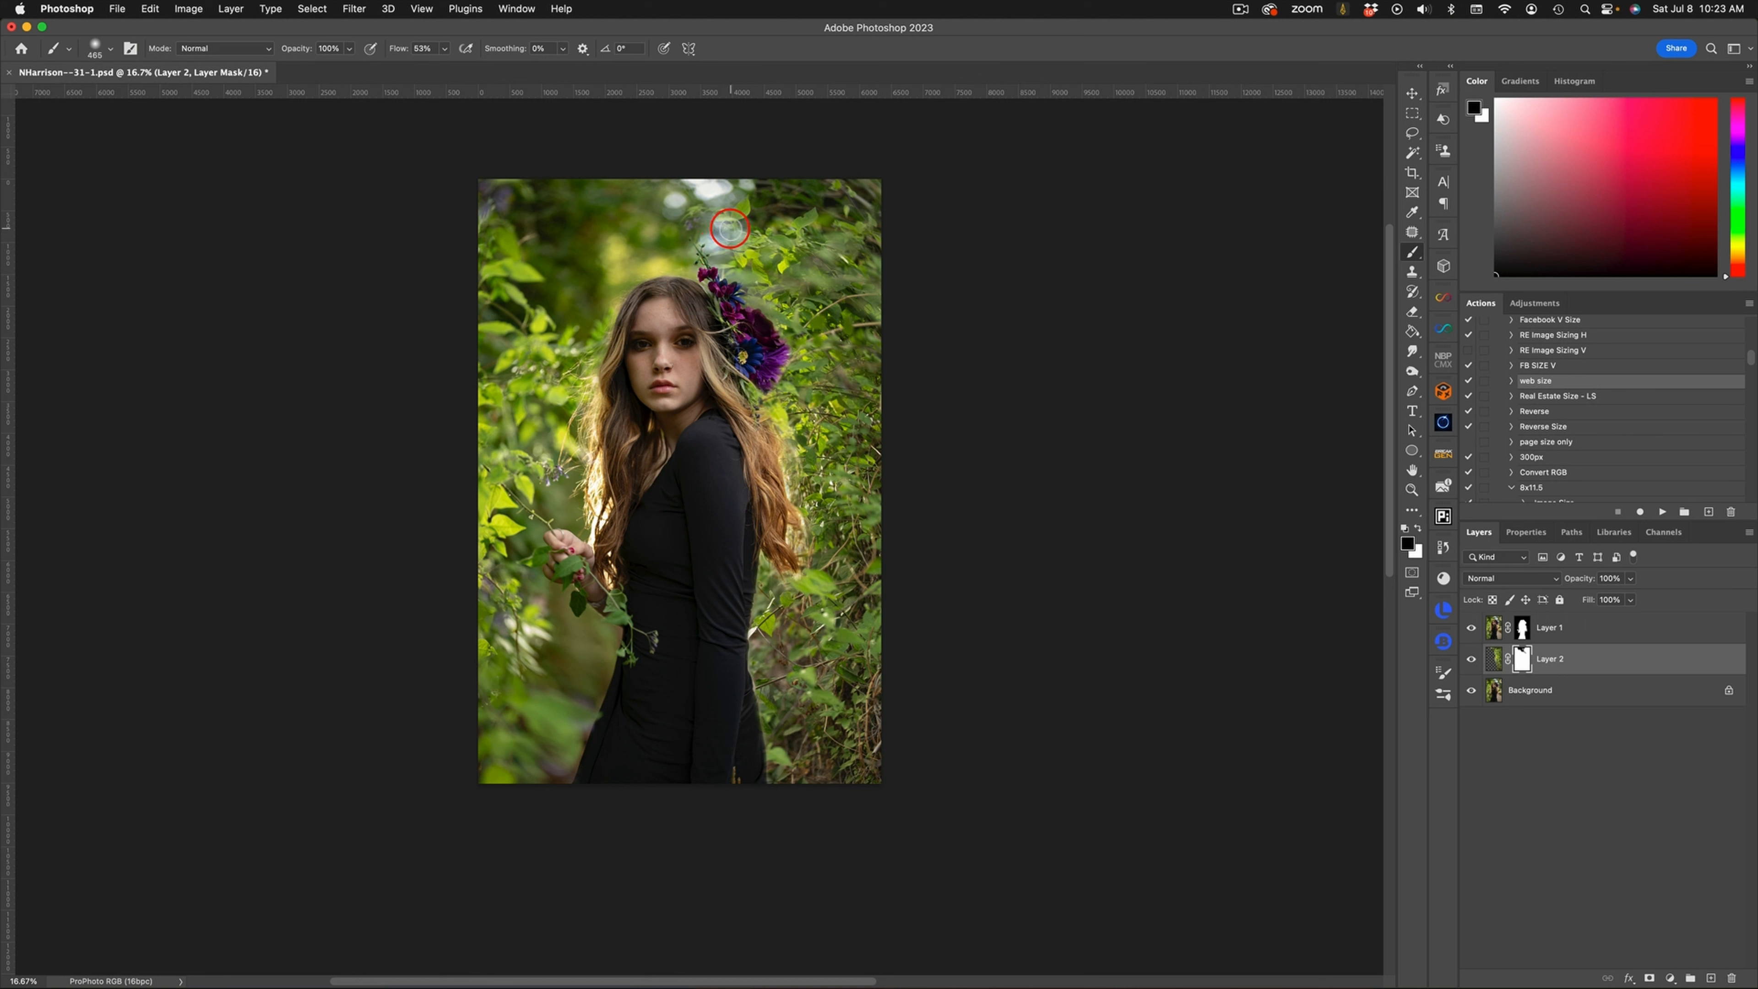
{"action": "mouse_move", "coordinate": [744, 236]}
{"action": "left_mouse_down"}
{"action": "mouse_move", "coordinate": [739, 259]}
{"action": "mouse_move", "coordinate": [753, 253]}
{"action": "mouse_move", "coordinate": [732, 270]}
{"action": "left_mouse_up"}
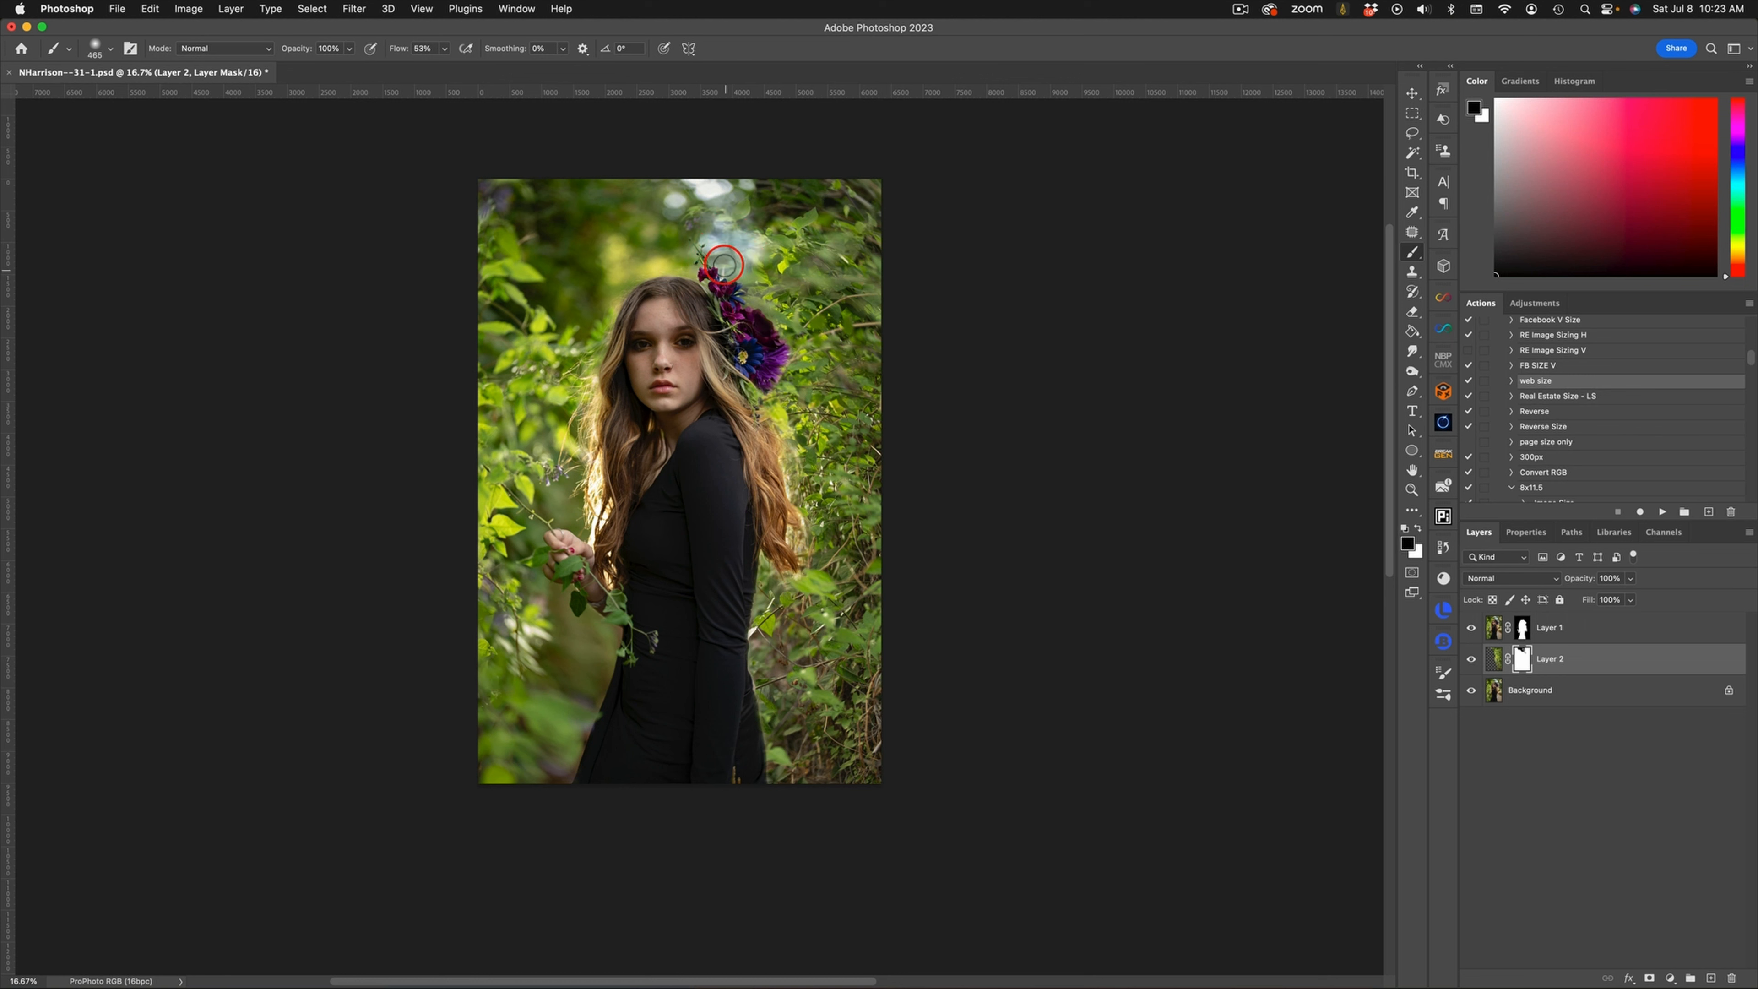
{"action": "key", "text": "x"}
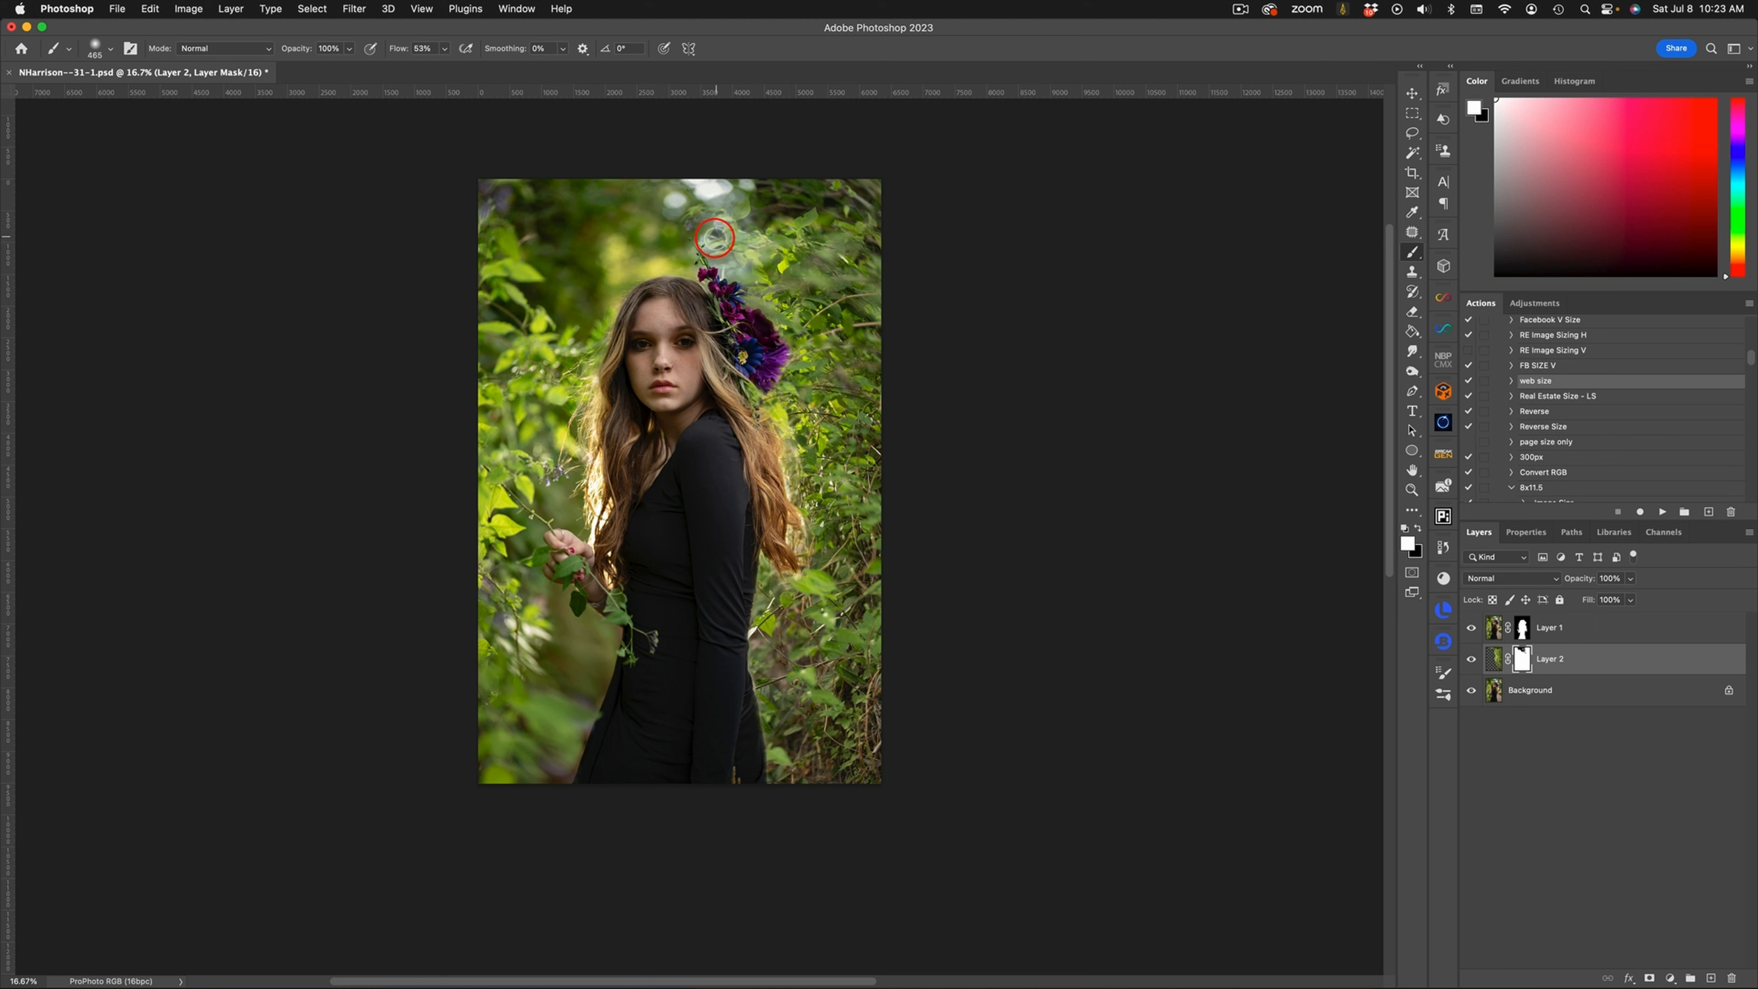
{"action": "mouse_move", "coordinate": [714, 237]}
{"action": "left_mouse_down"}
{"action": "mouse_move", "coordinate": [739, 205]}
{"action": "mouse_move", "coordinate": [751, 245]}
{"action": "mouse_move", "coordinate": [730, 268]}
{"action": "mouse_move", "coordinate": [731, 237]}
{"action": "mouse_move", "coordinate": [710, 230]}
{"action": "left_mouse_up"}
{"action": "key", "text": "x"}
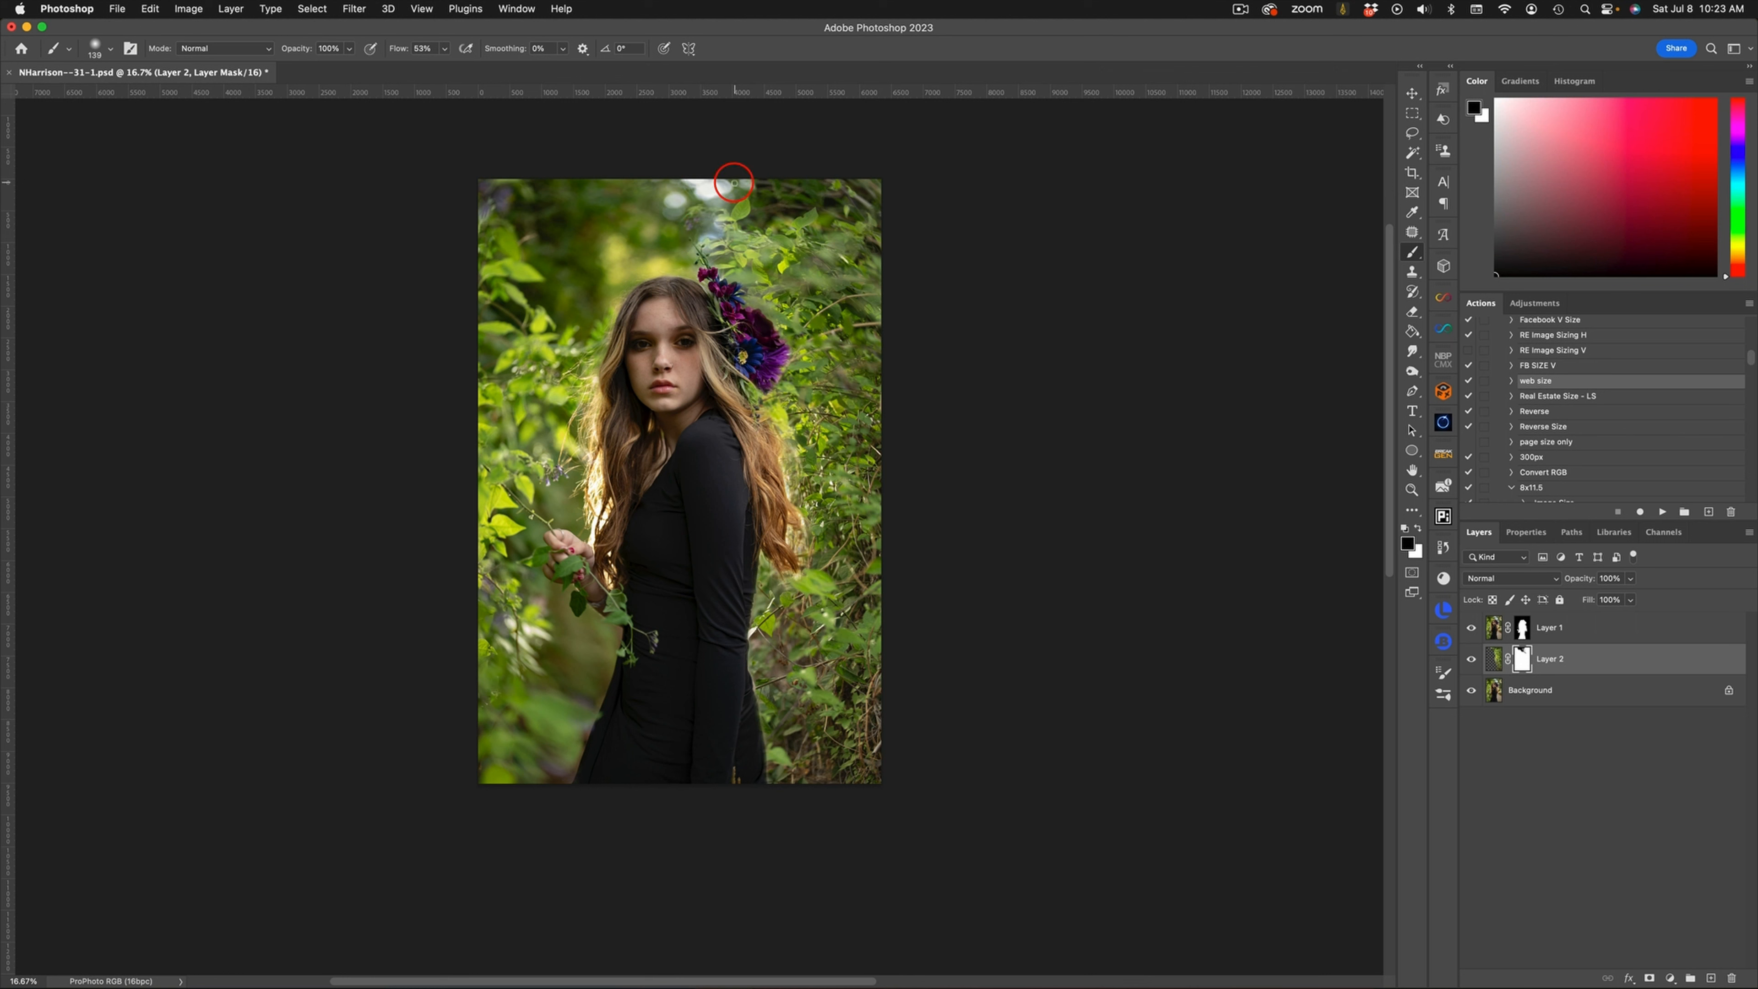
{"action": "left_click_drag", "start_coordinate": [780, 213], "coordinate": [790, 213], "text": "ctrl+alt"}
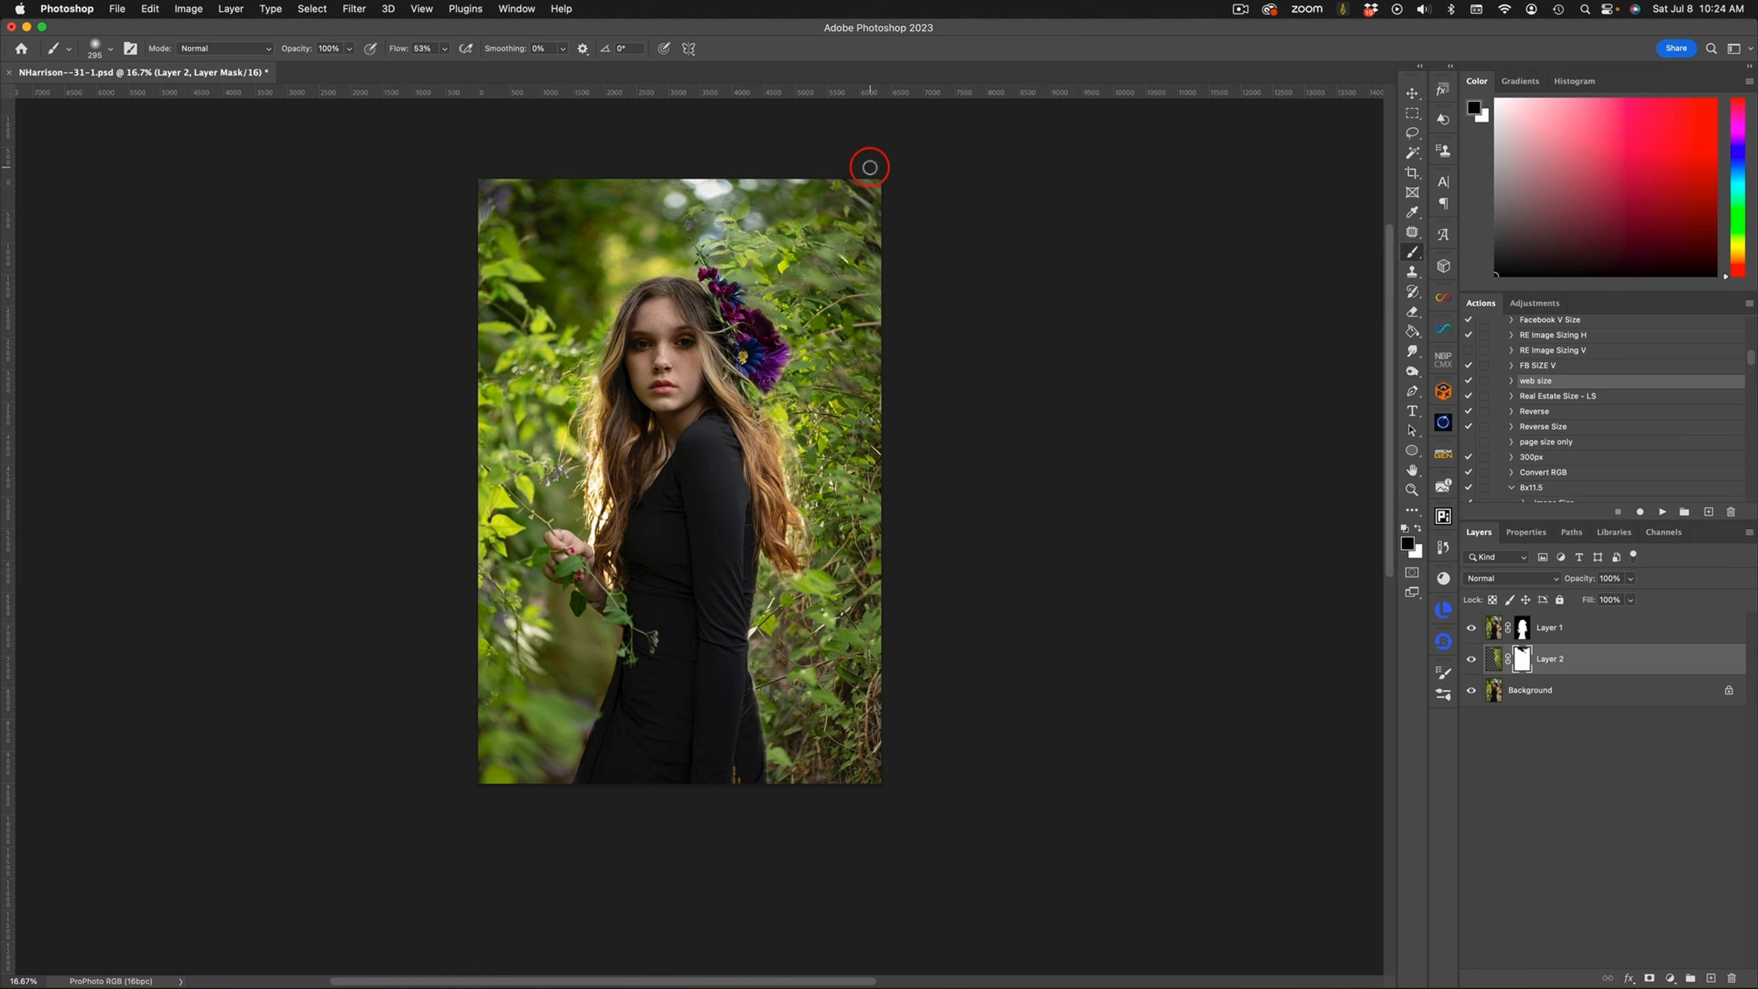
Apply a Field Blur to Layer 2's foliage, with a pin beside the hair flowers at about 28 px and another in the lower foliage
{"action": "left_click", "coordinate": [1494, 659]}
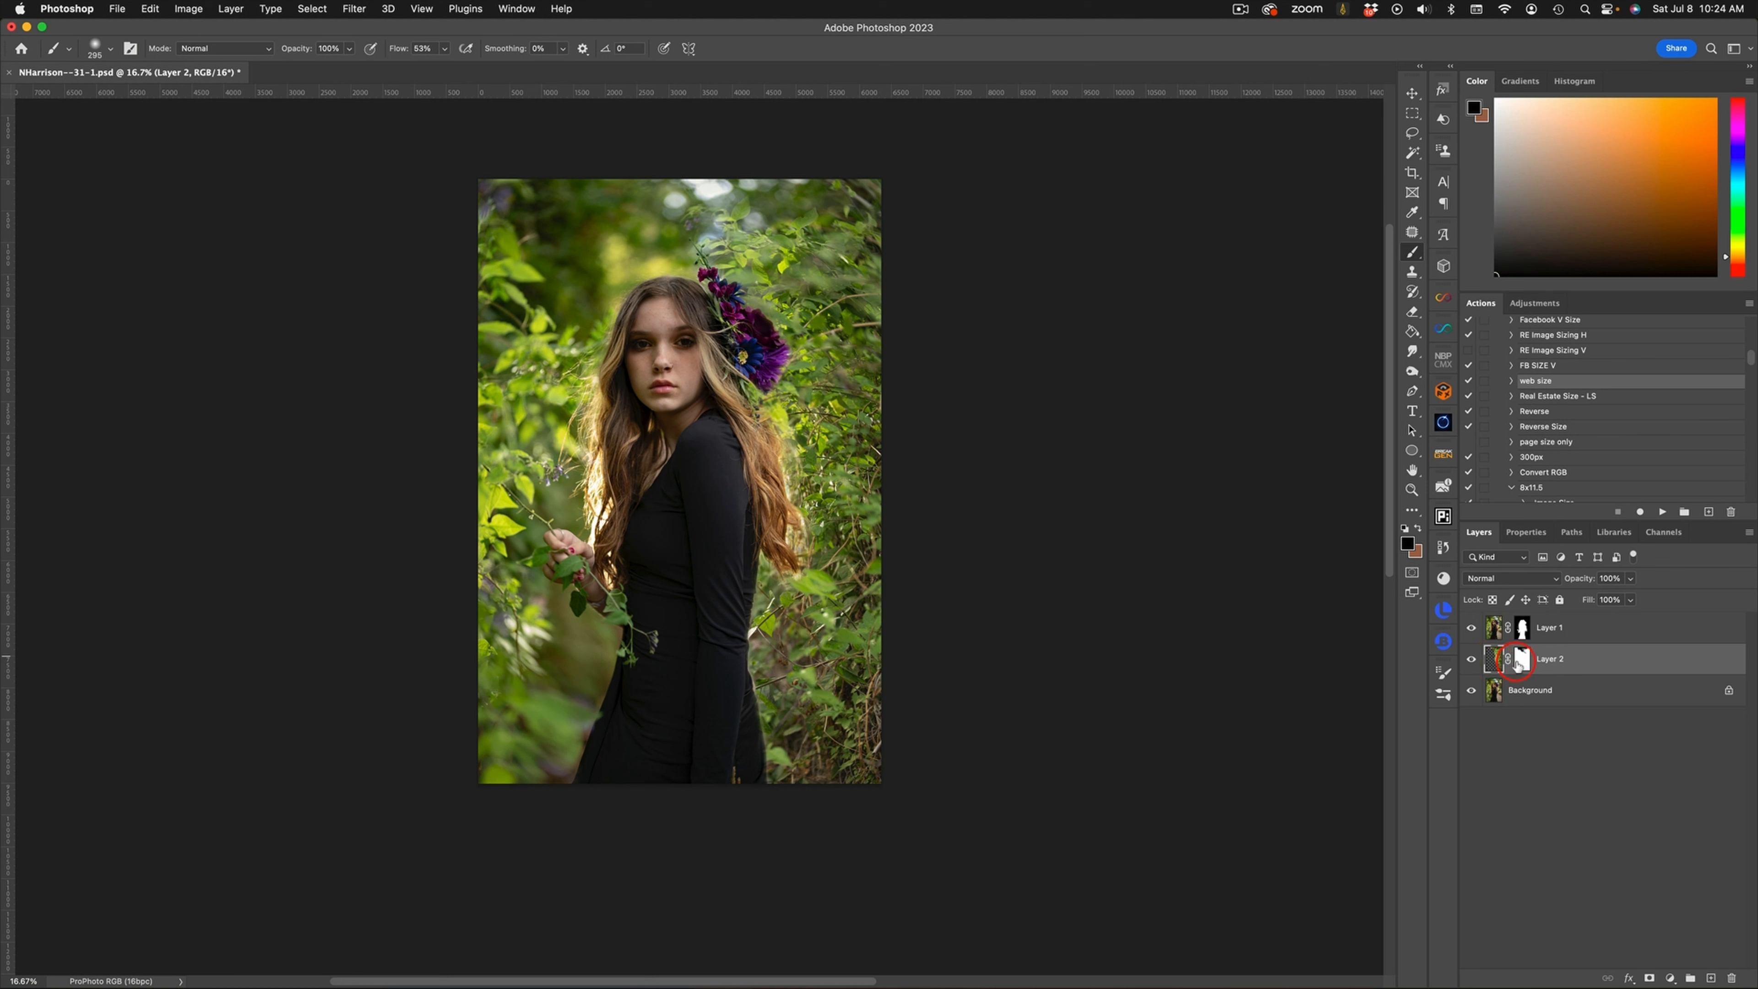
{"action": "left_click", "coordinate": [357, 9]}
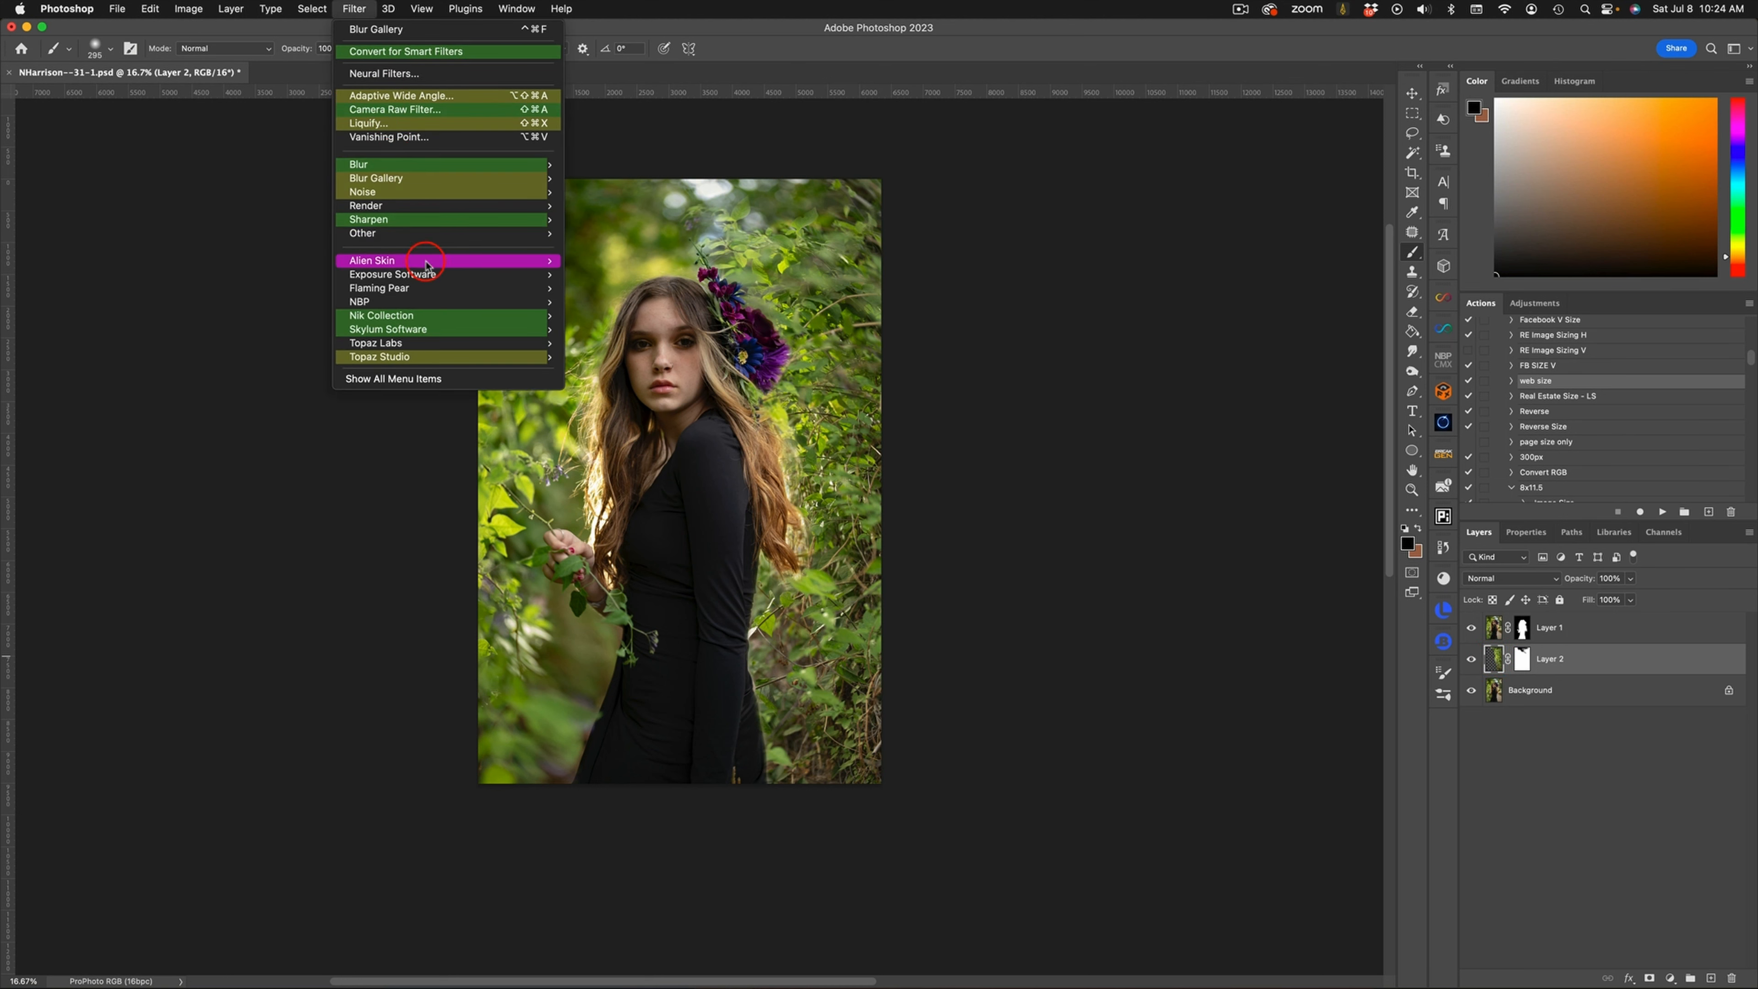
{"action": "mouse_move", "coordinate": [450, 178]}
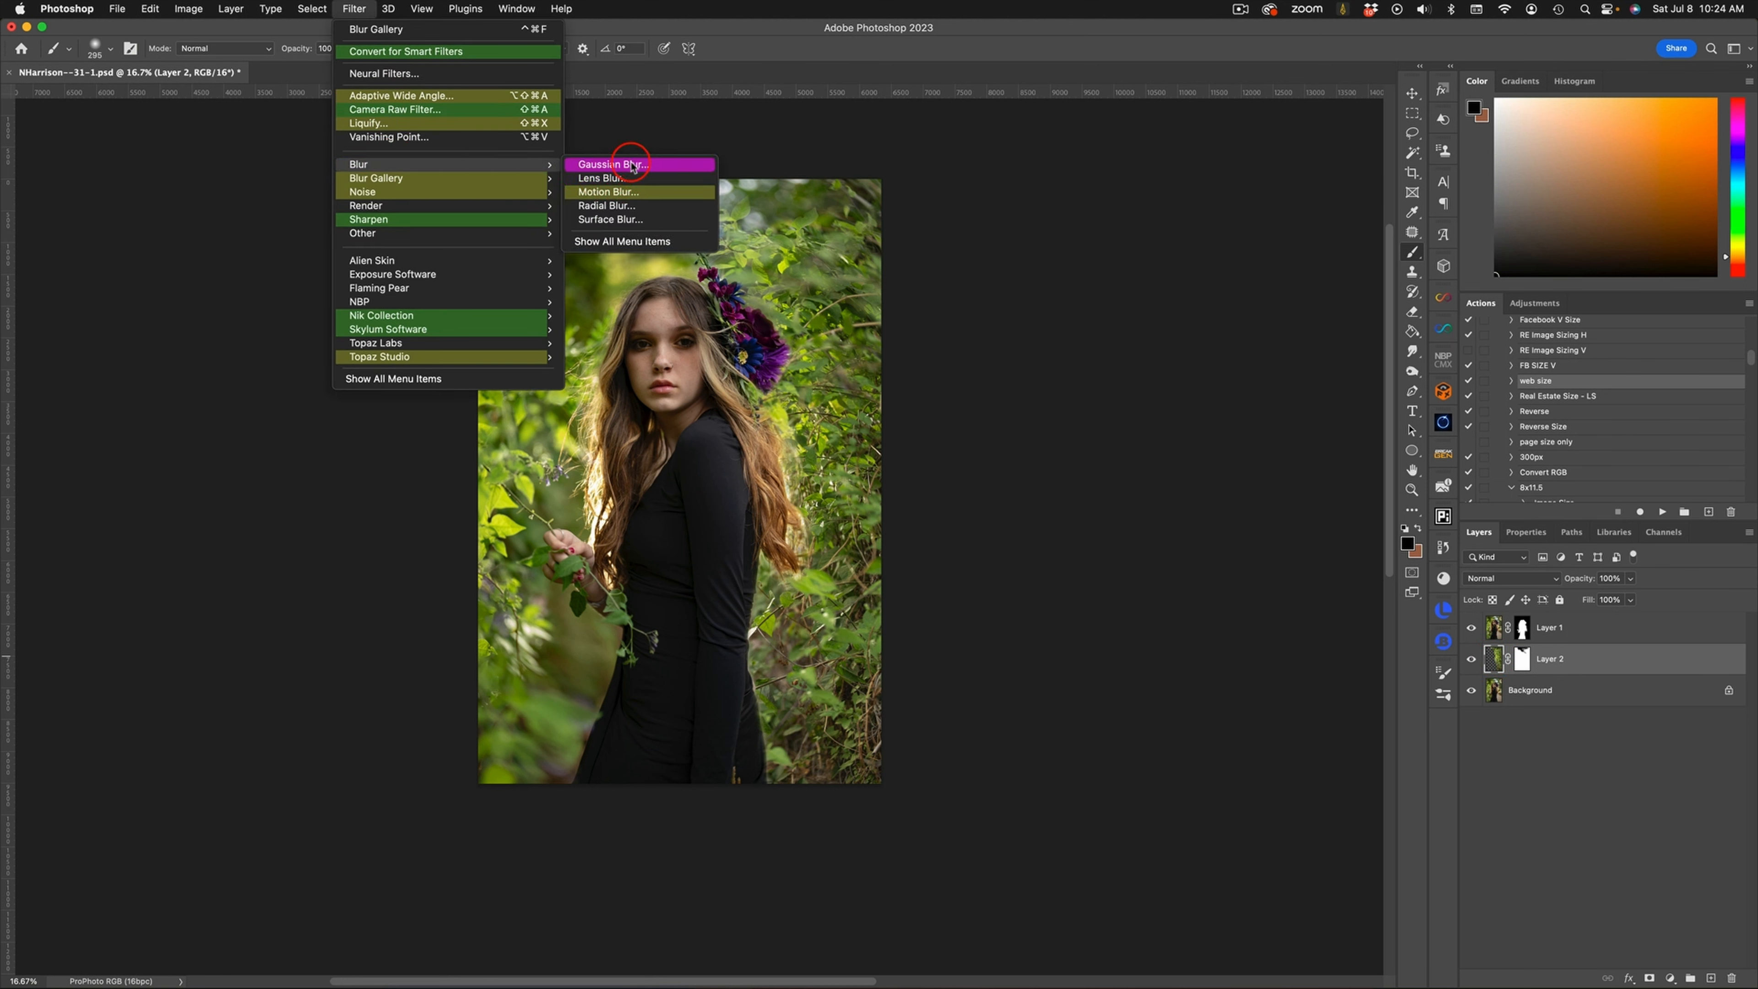
{"action": "left_click", "coordinate": [621, 179]}
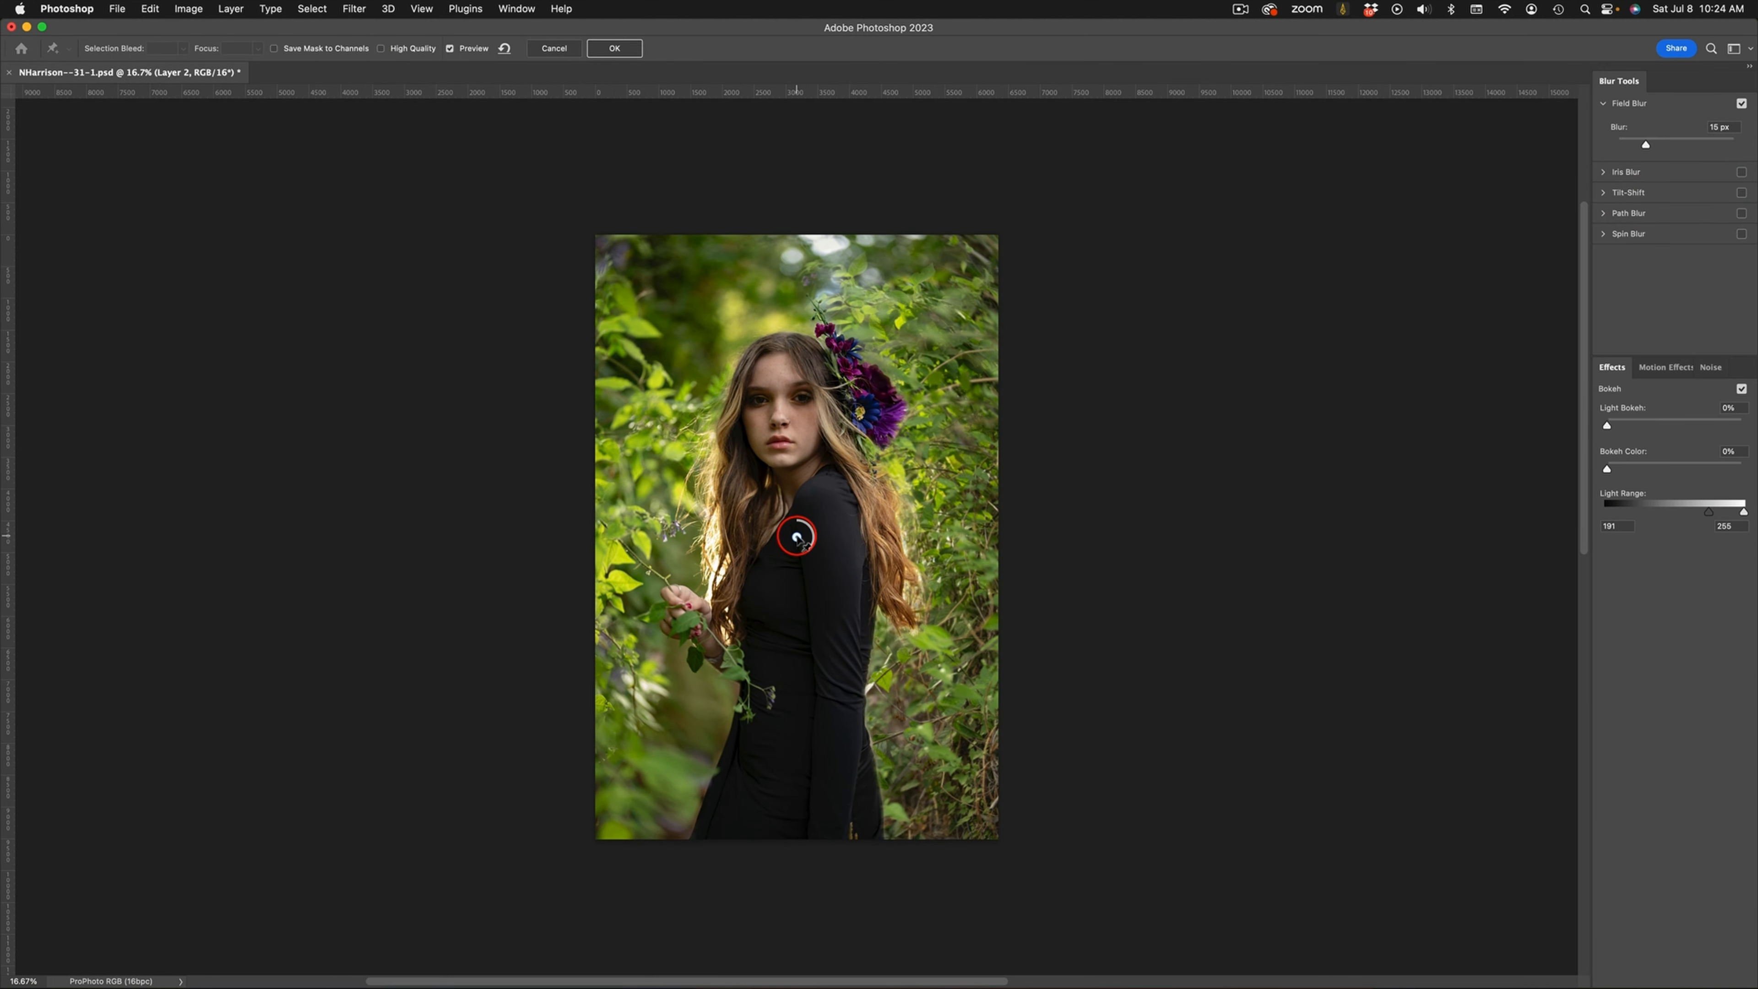
{"action": "left_click_drag", "start_coordinate": [842, 520], "coordinate": [938, 382]}
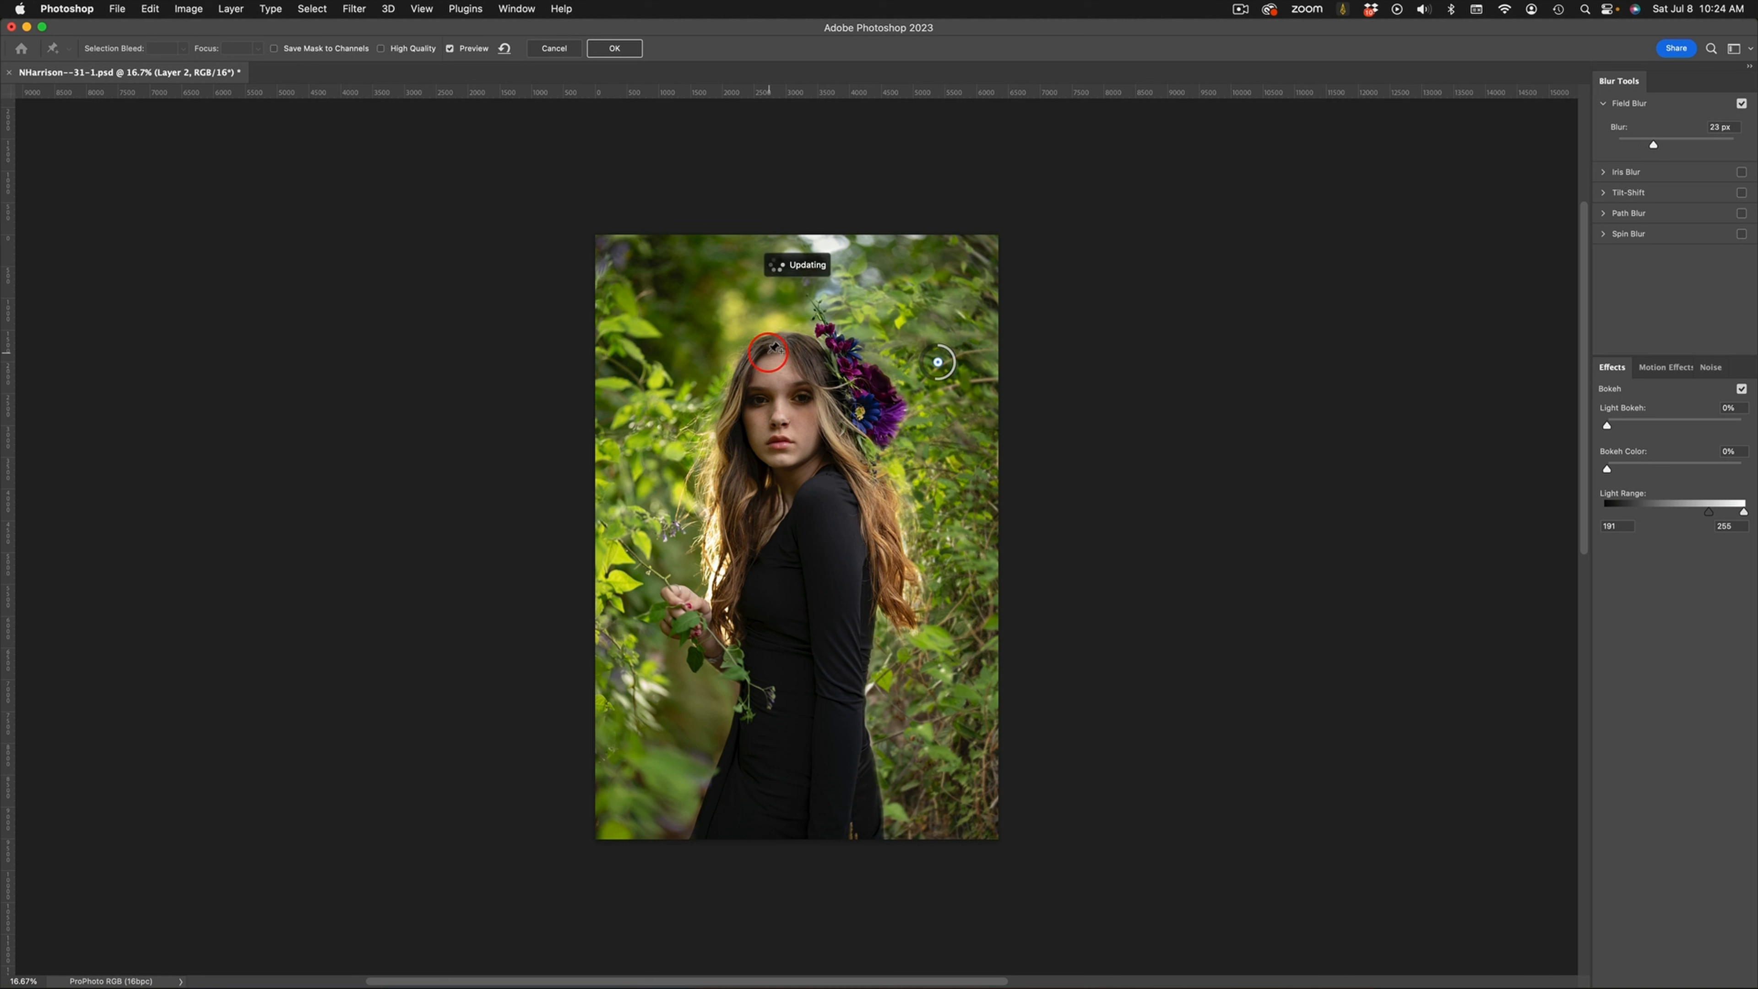
{"action": "left_click_drag", "start_coordinate": [935, 380], "coordinate": [953, 361]}
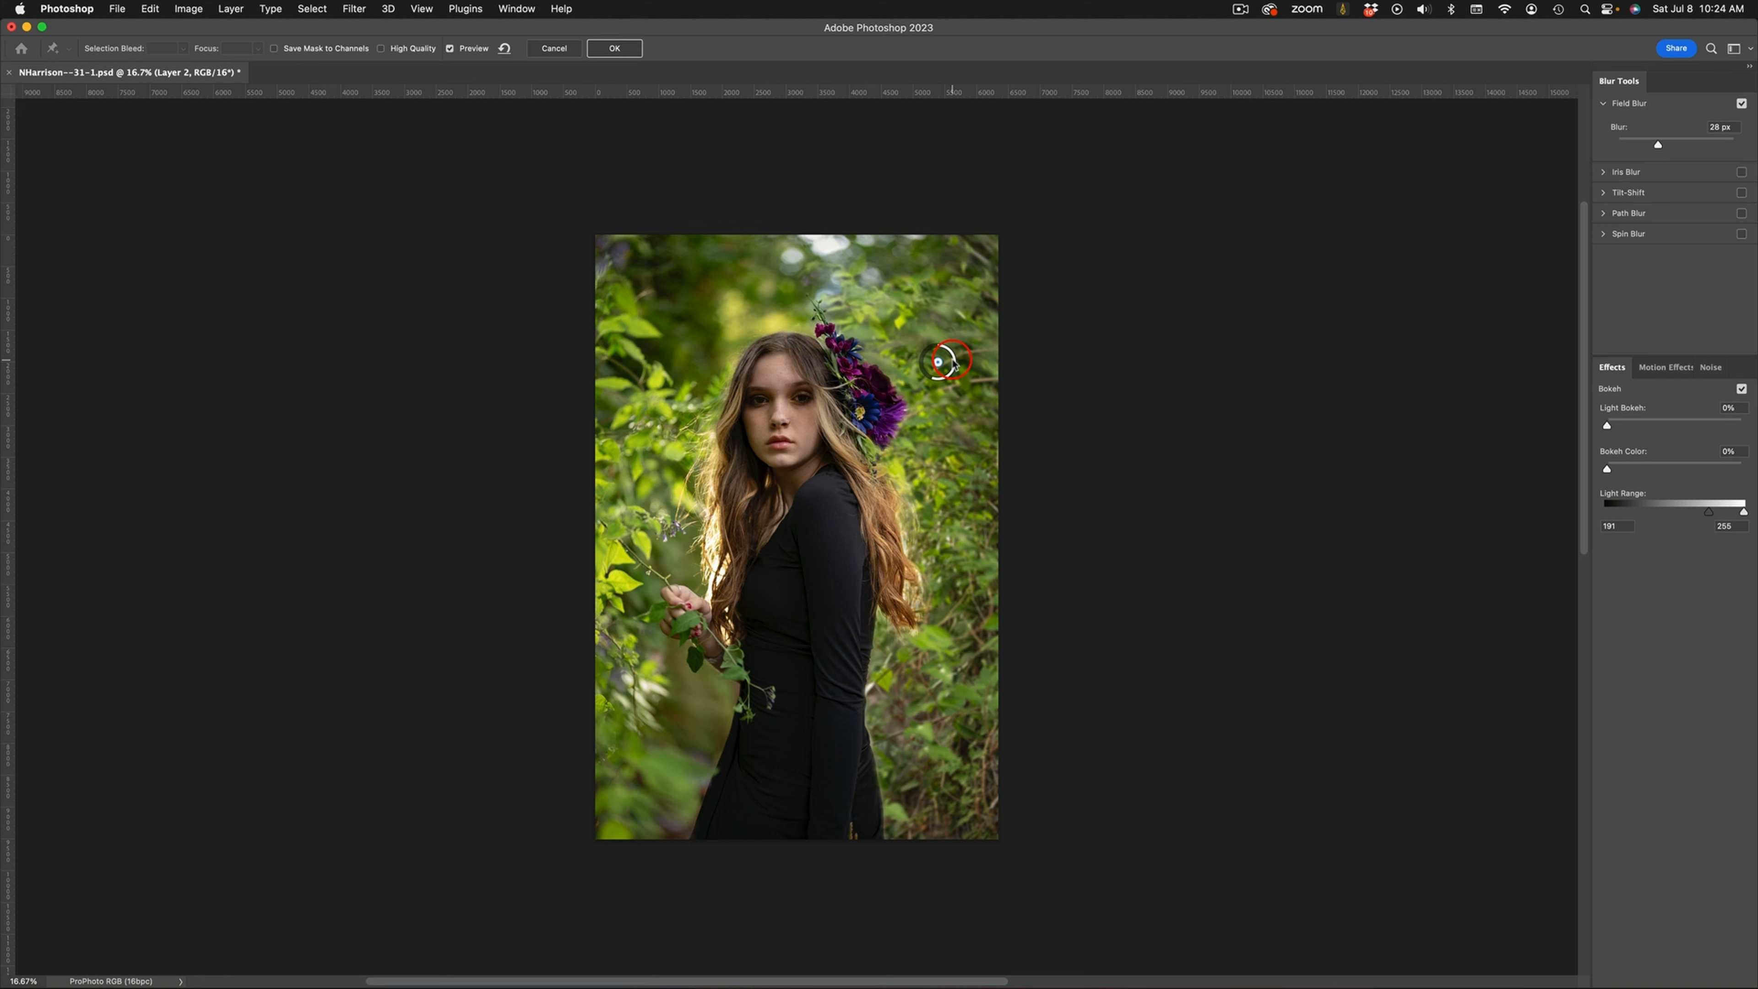
{"action": "left_click", "coordinate": [957, 702]}
{"action": "left_click_drag", "start_coordinate": [961, 719], "coordinate": [954, 720]}
{"action": "left_click", "coordinate": [614, 47]}
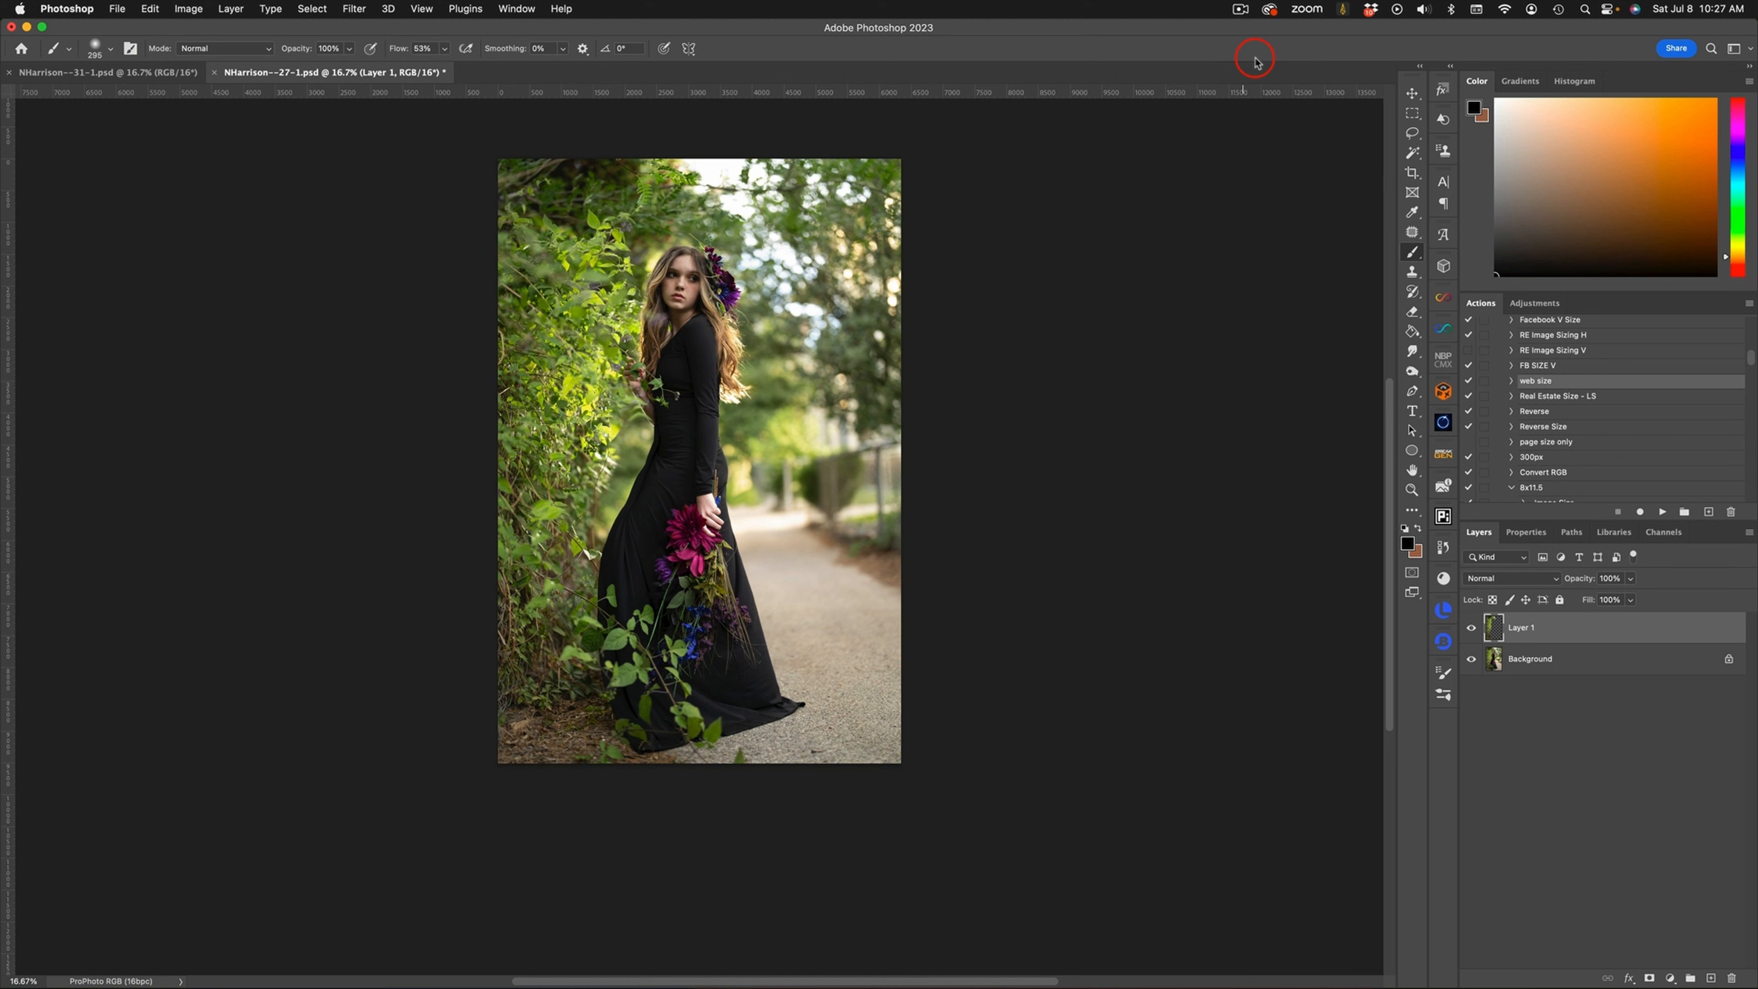
Duplicate the Background layer in the 27-1 photo and remove the copy's background so a mask isolates the woman
{"action": "left_click", "coordinate": [1562, 661]}
{"action": "key", "text": "super+j"}
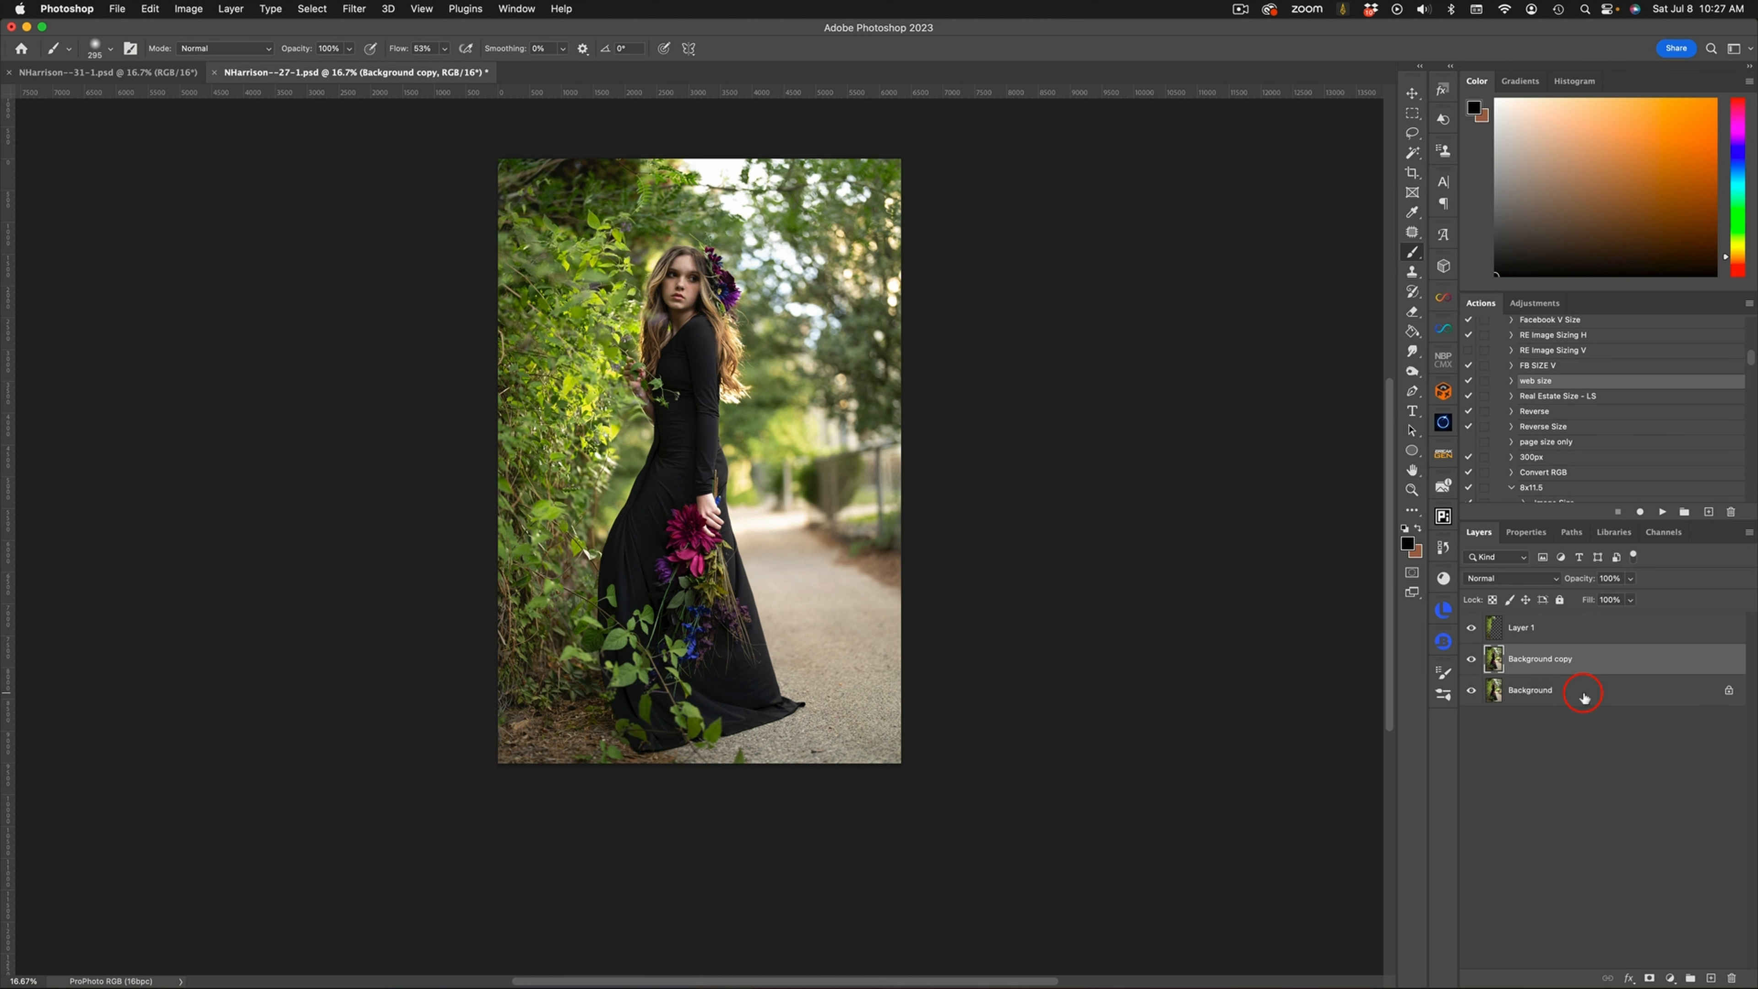
{"action": "left_click", "coordinate": [1527, 533]}
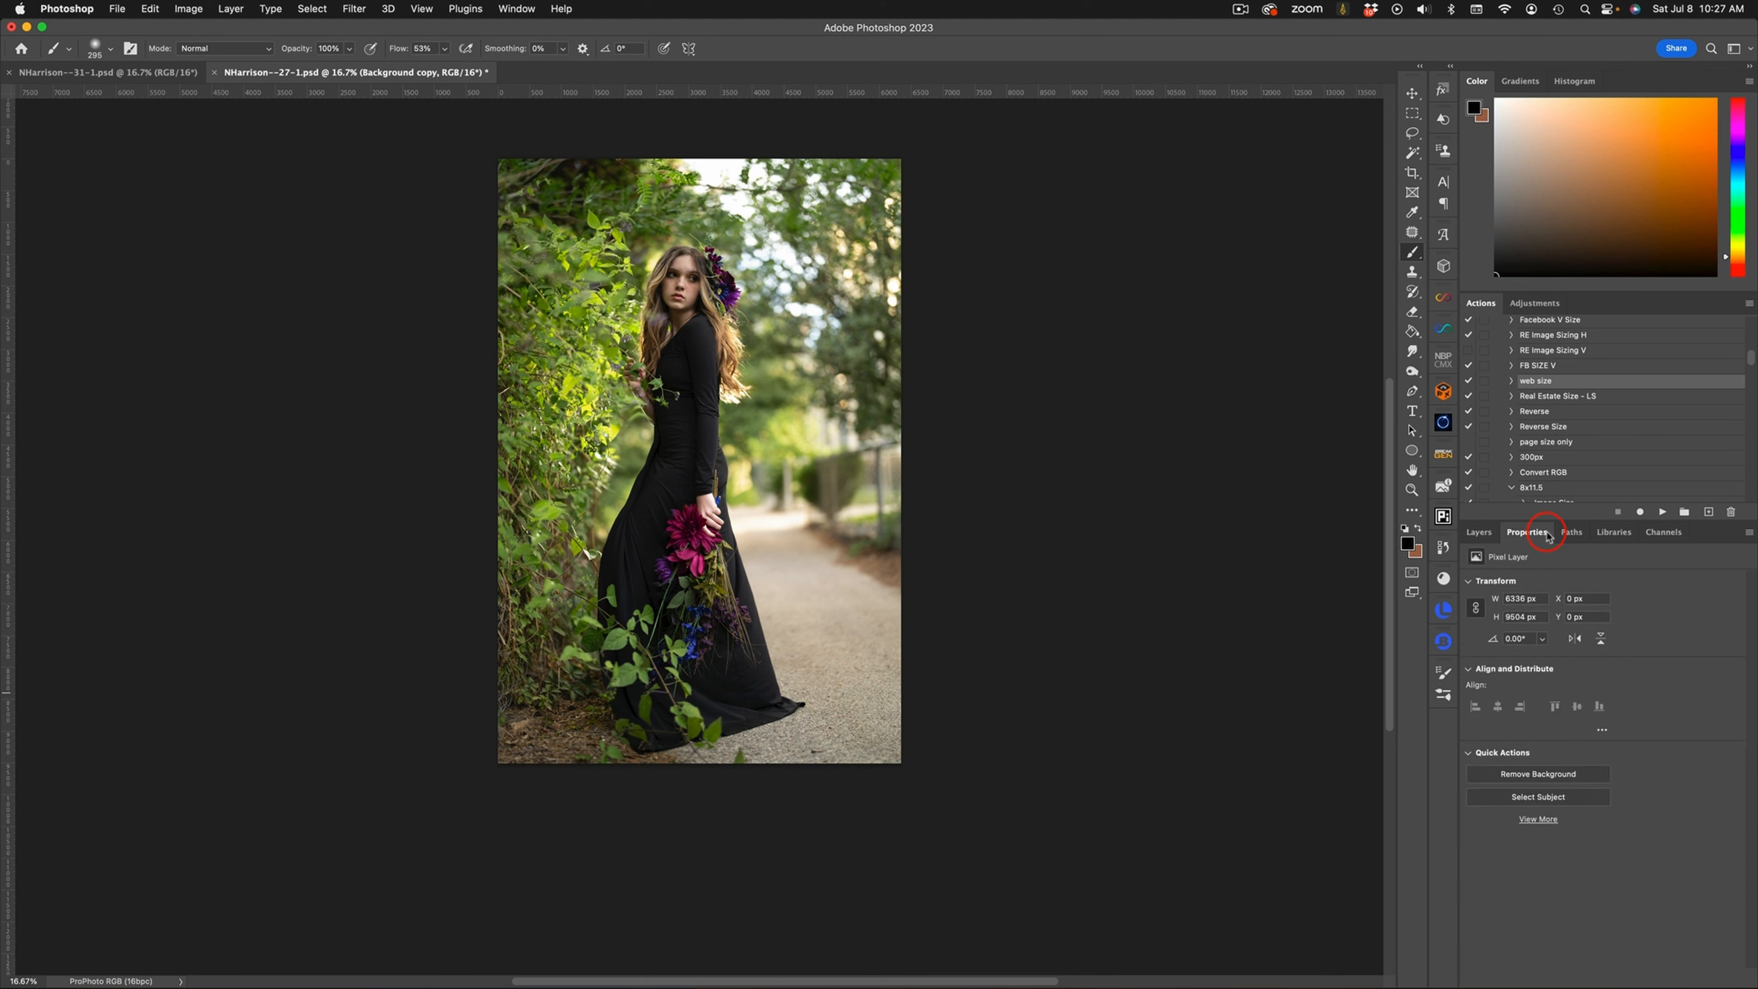
{"action": "left_click", "coordinate": [1534, 776]}
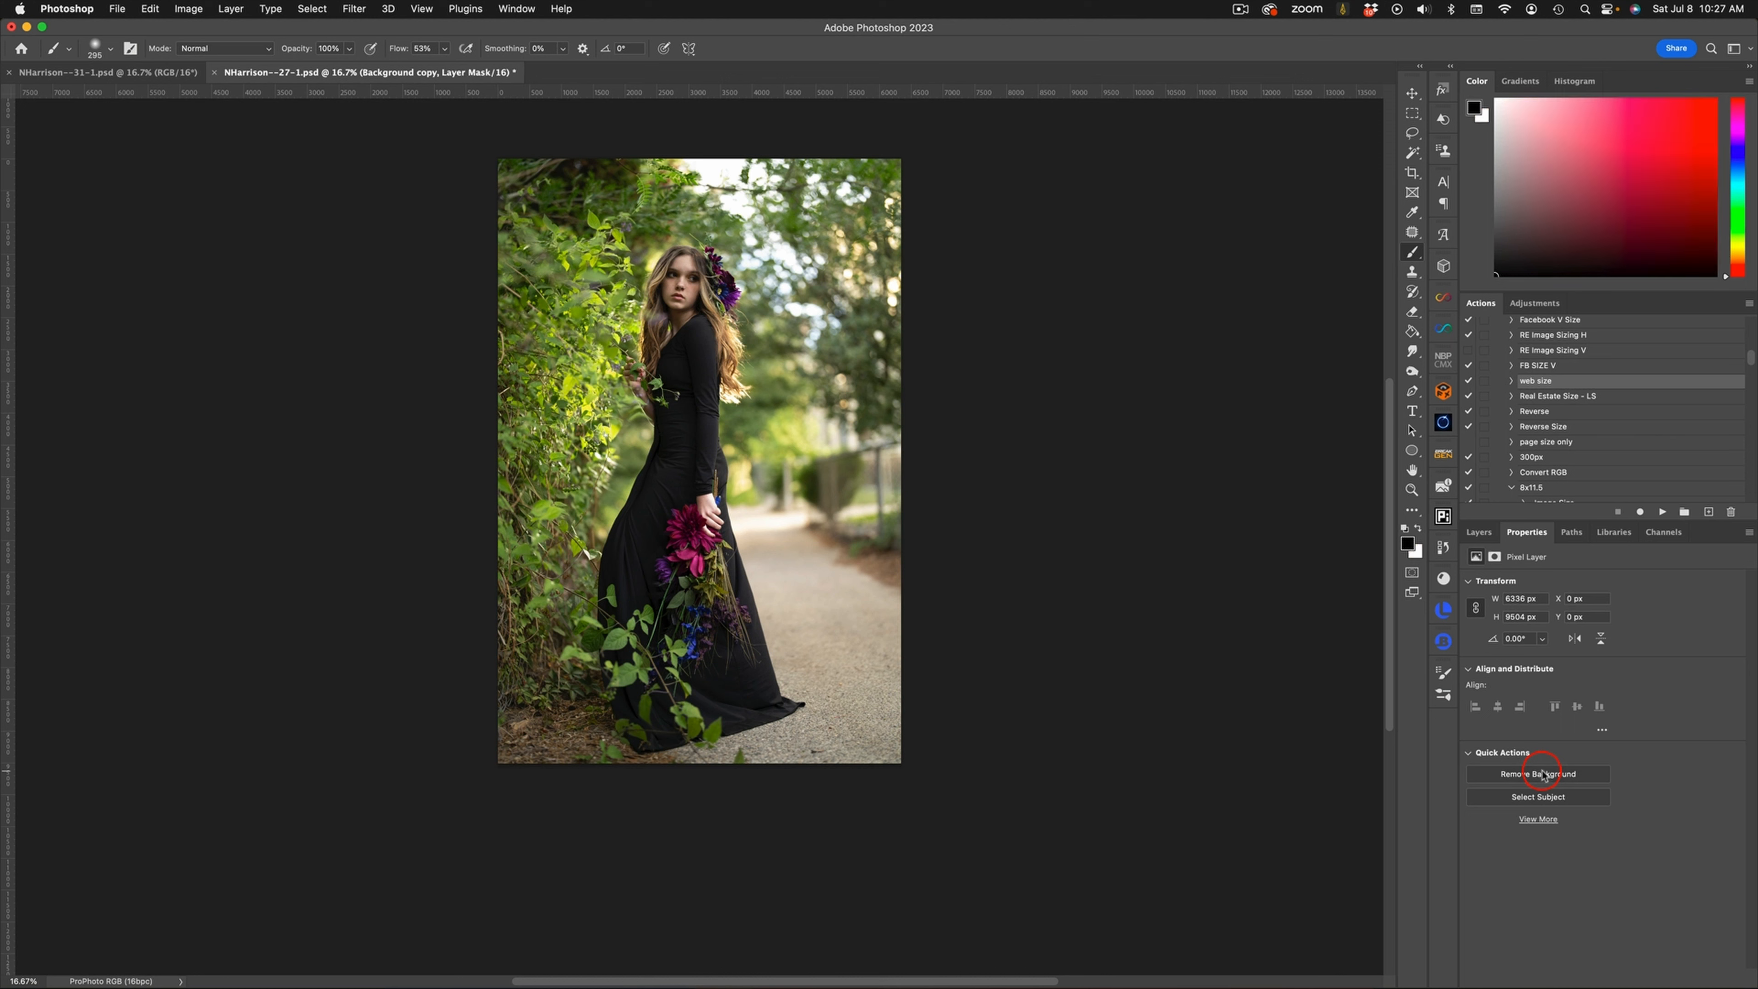
{"action": "left_click", "coordinate": [1482, 532]}
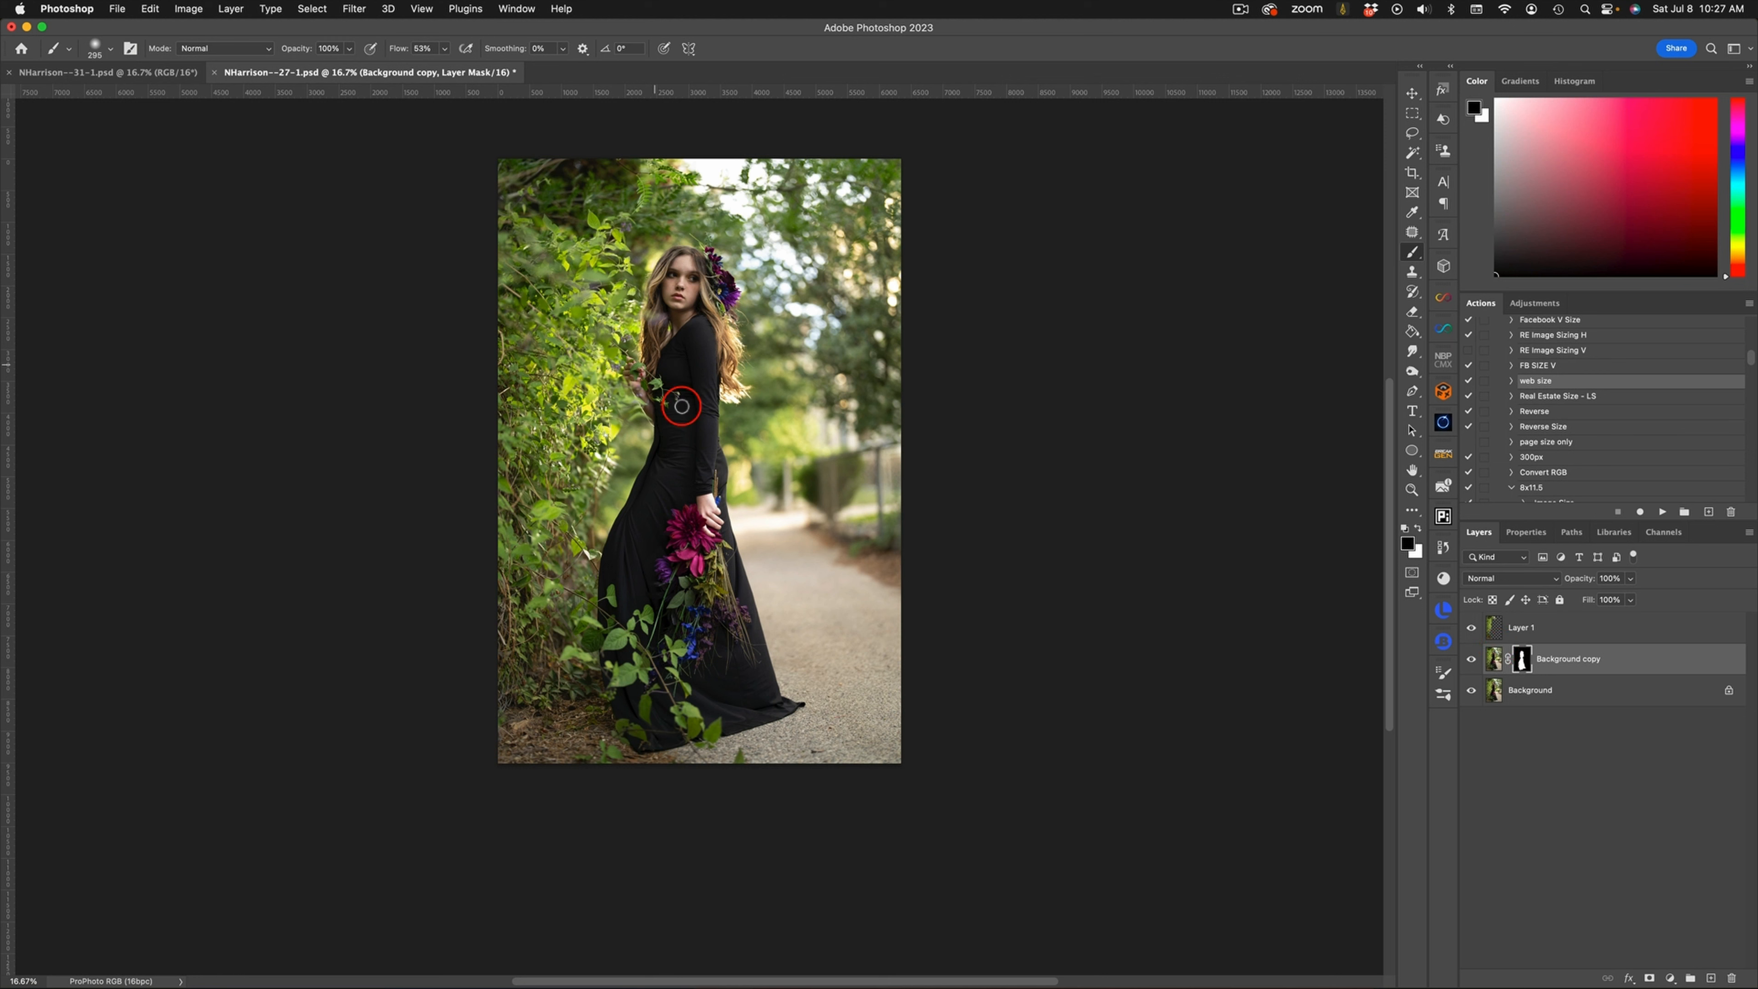
{"action": "left_click", "coordinate": [188, 74]}
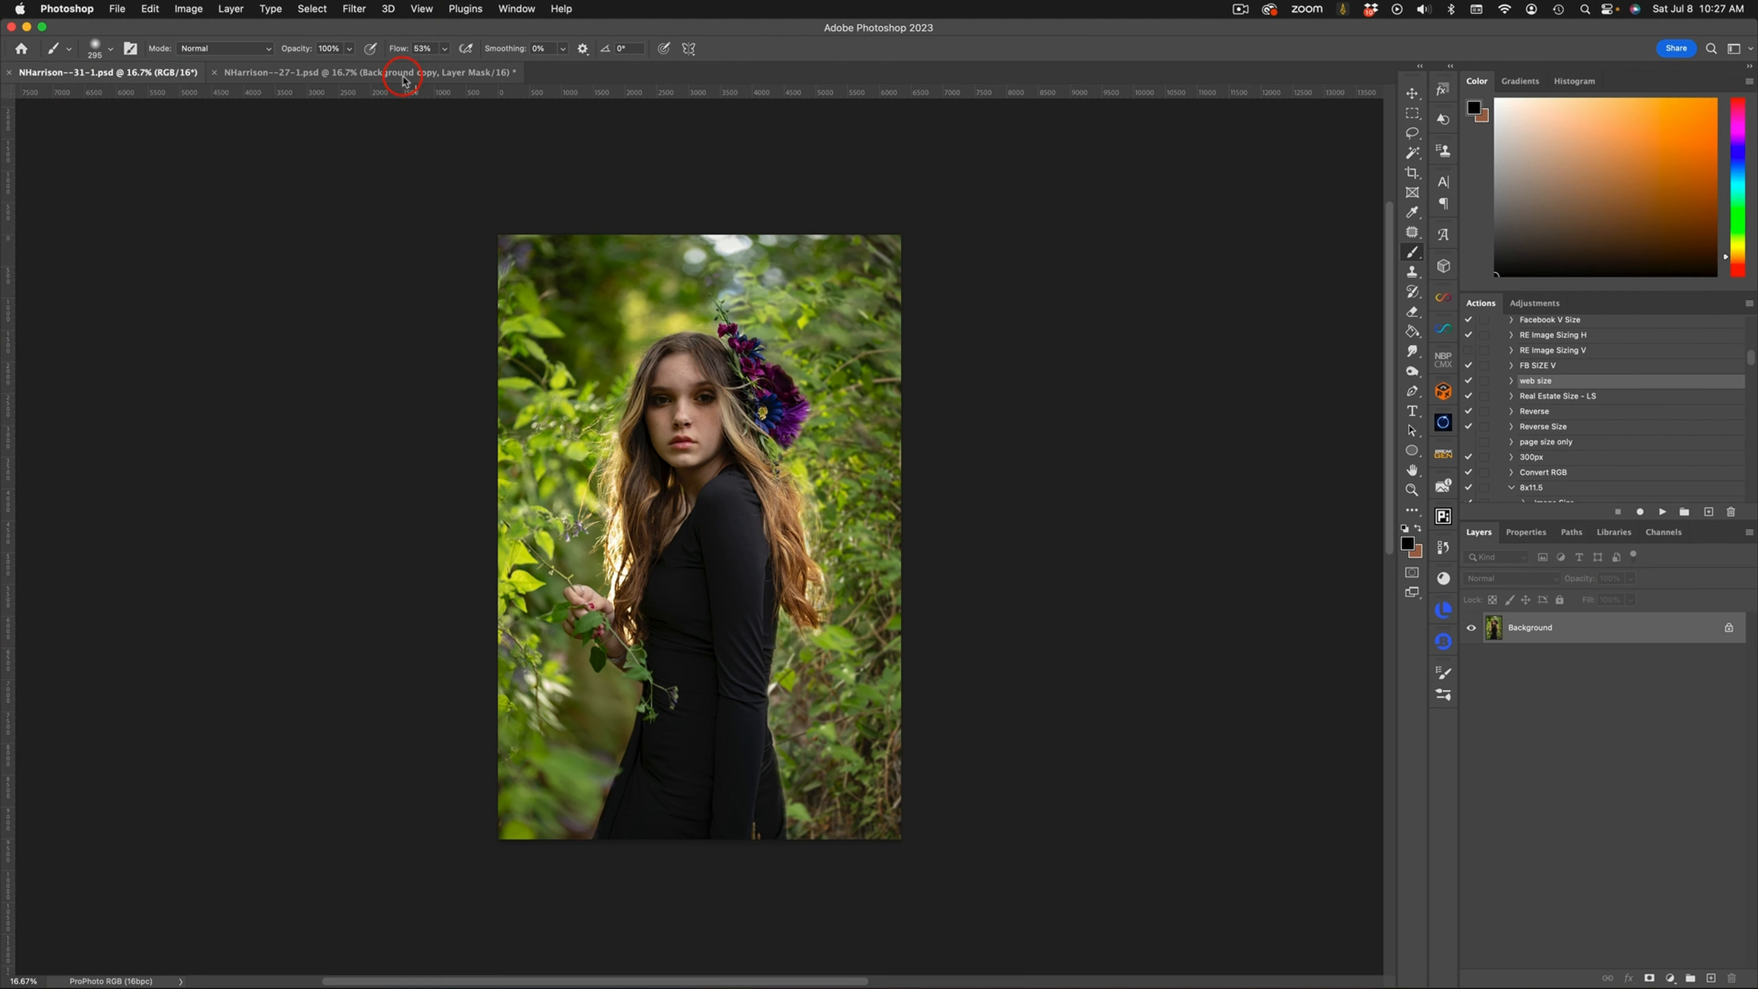
{"action": "left_click", "coordinate": [406, 68]}
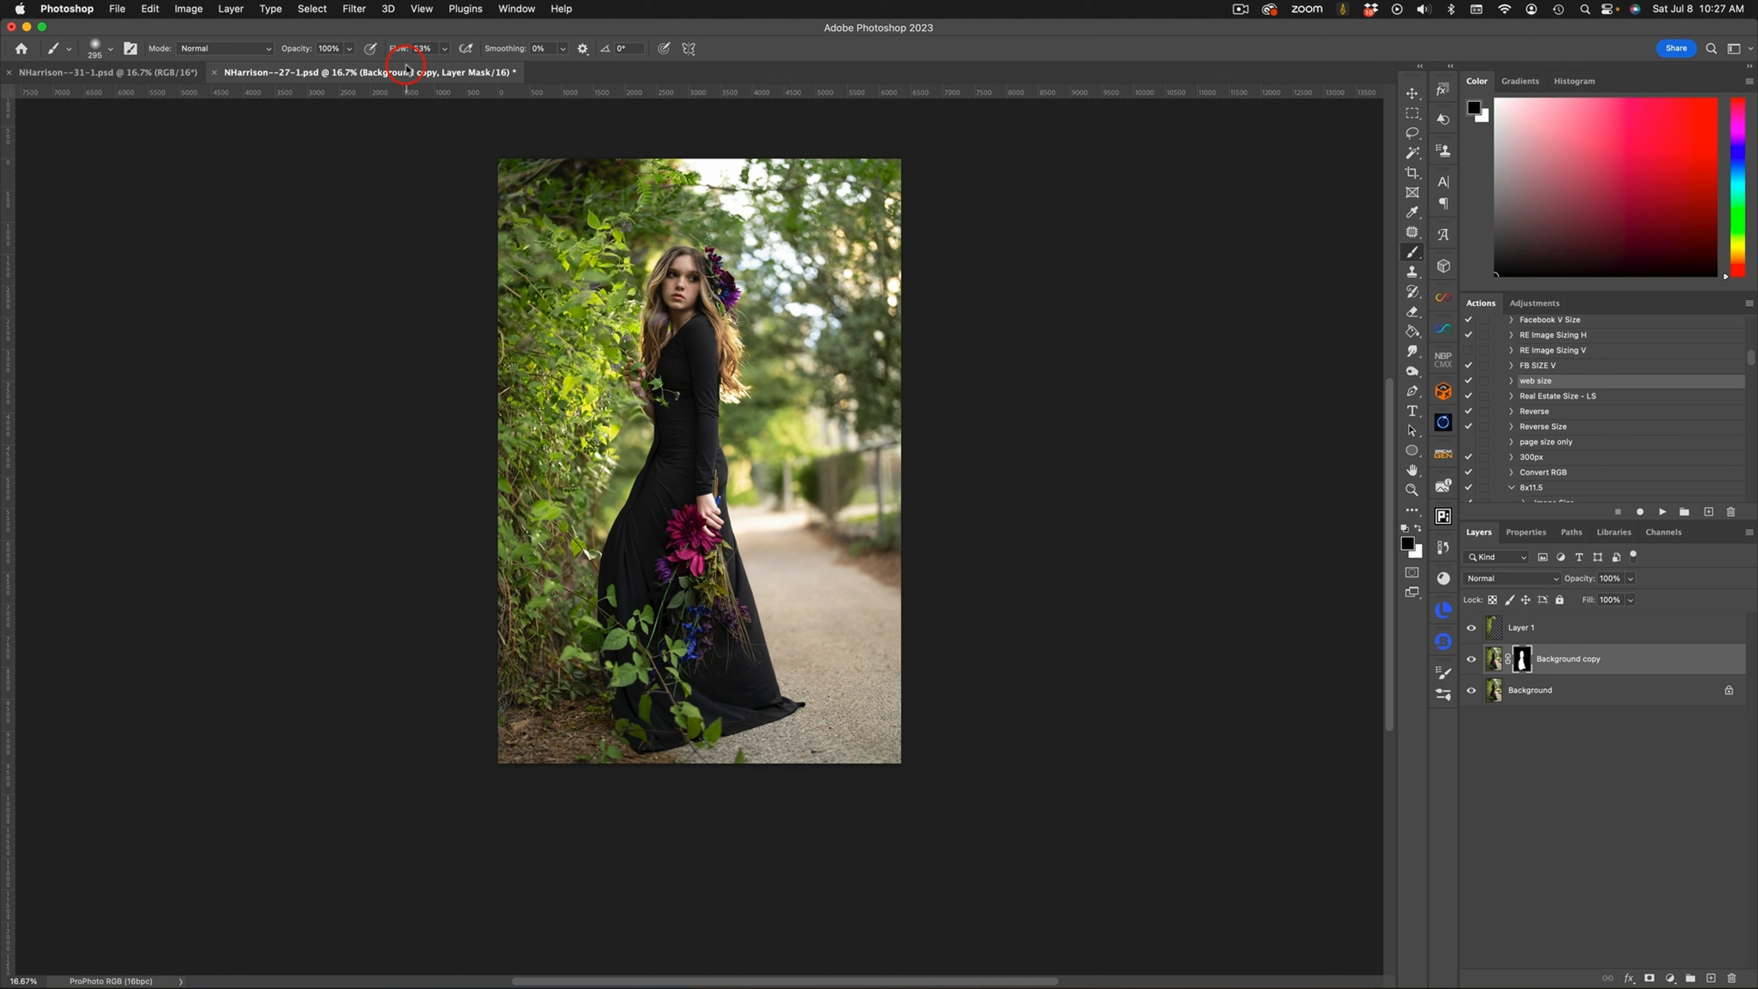
Flip the Layer 1 foliage horizontally and place it flush against the photo's right edge
{"action": "left_click", "coordinate": [1495, 628]}
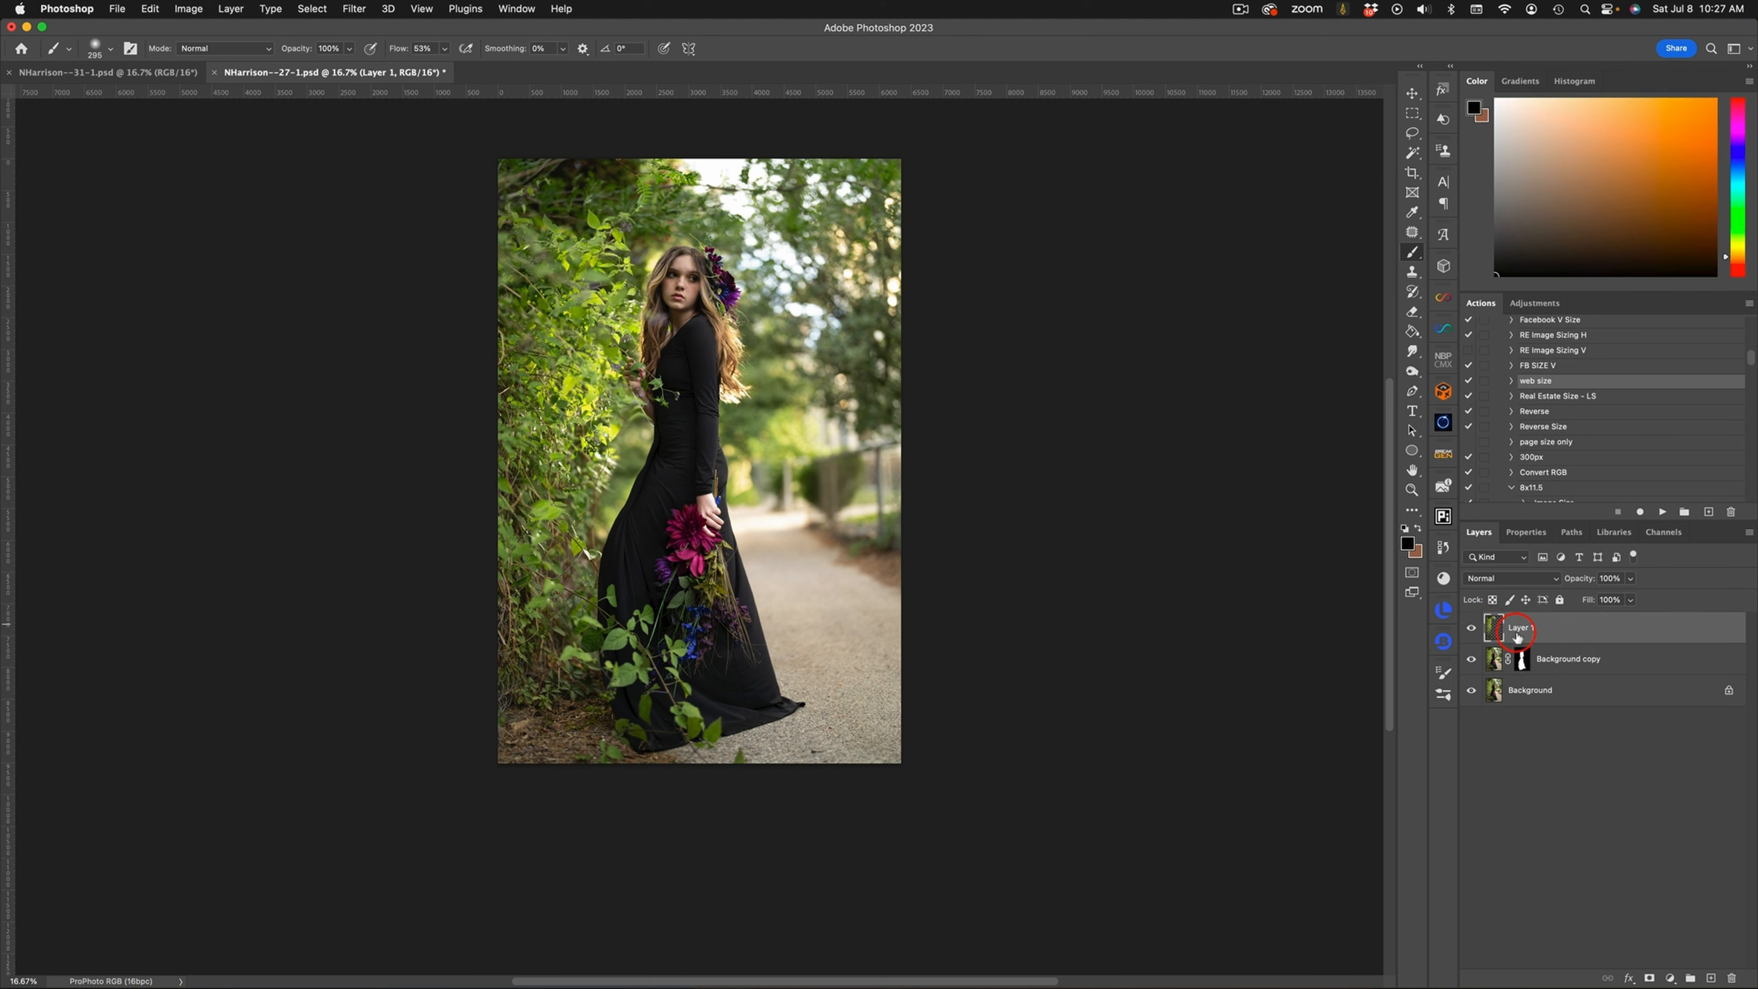
{"action": "left_click", "coordinate": [1412, 95]}
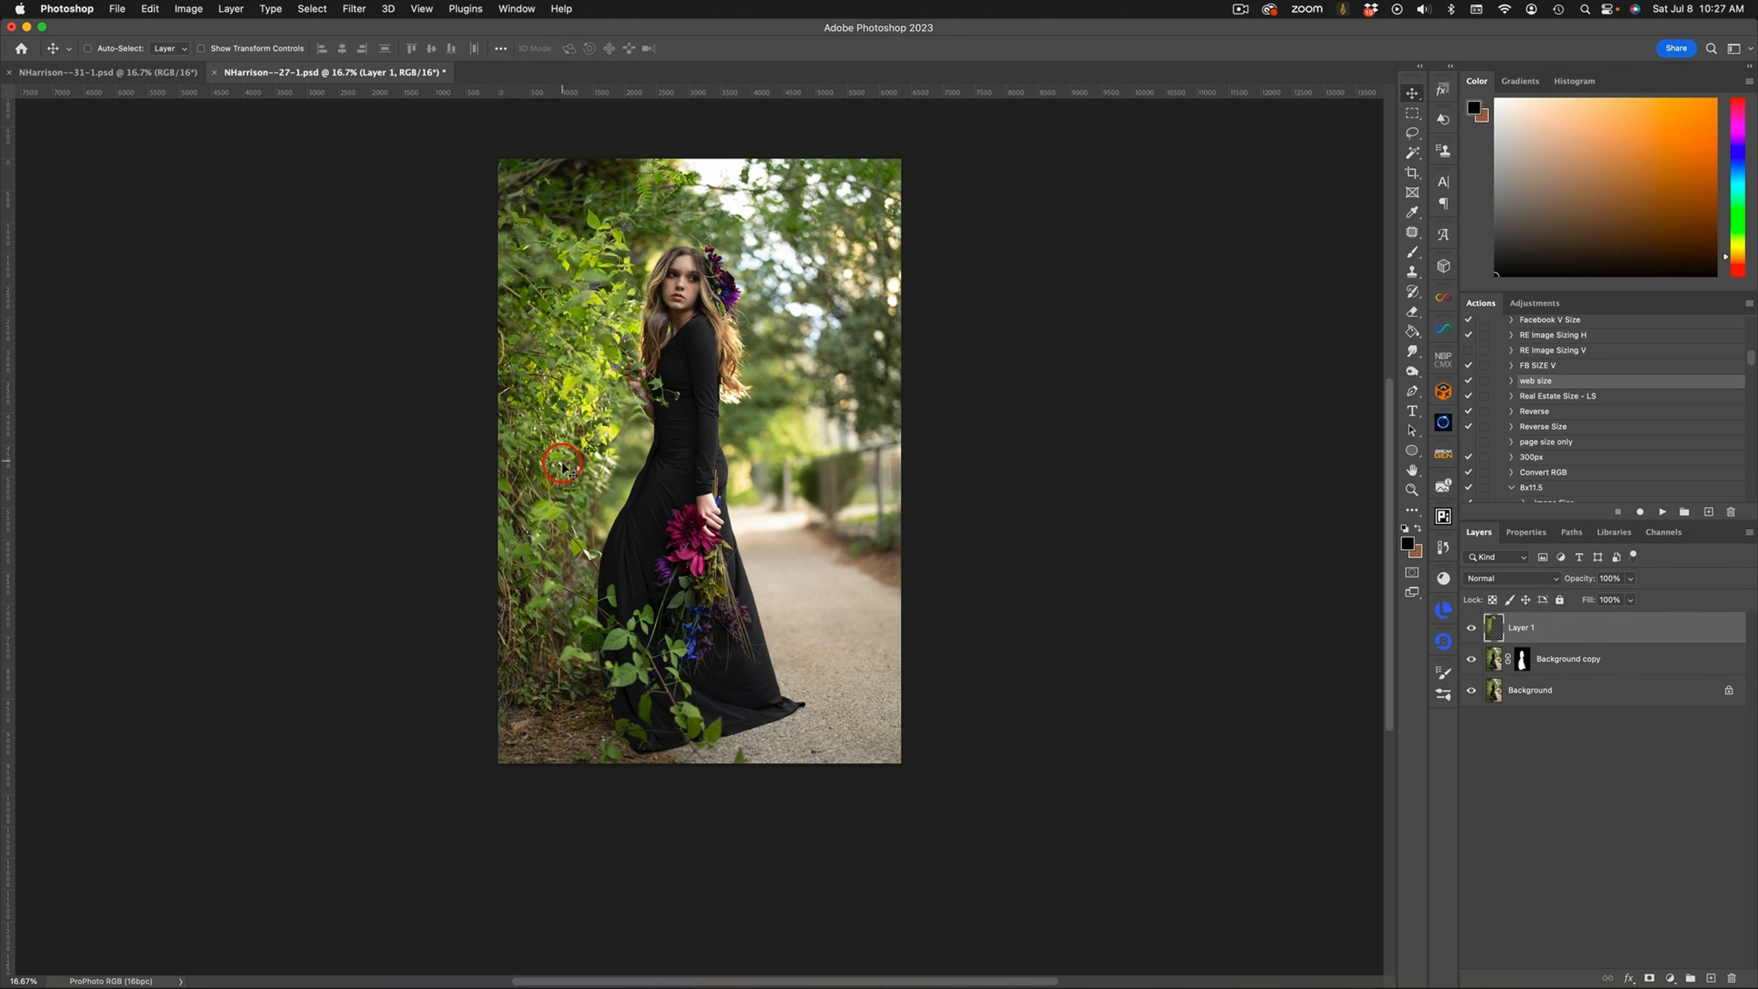
{"action": "left_click_drag", "start_coordinate": [562, 465], "coordinate": [880, 485]}
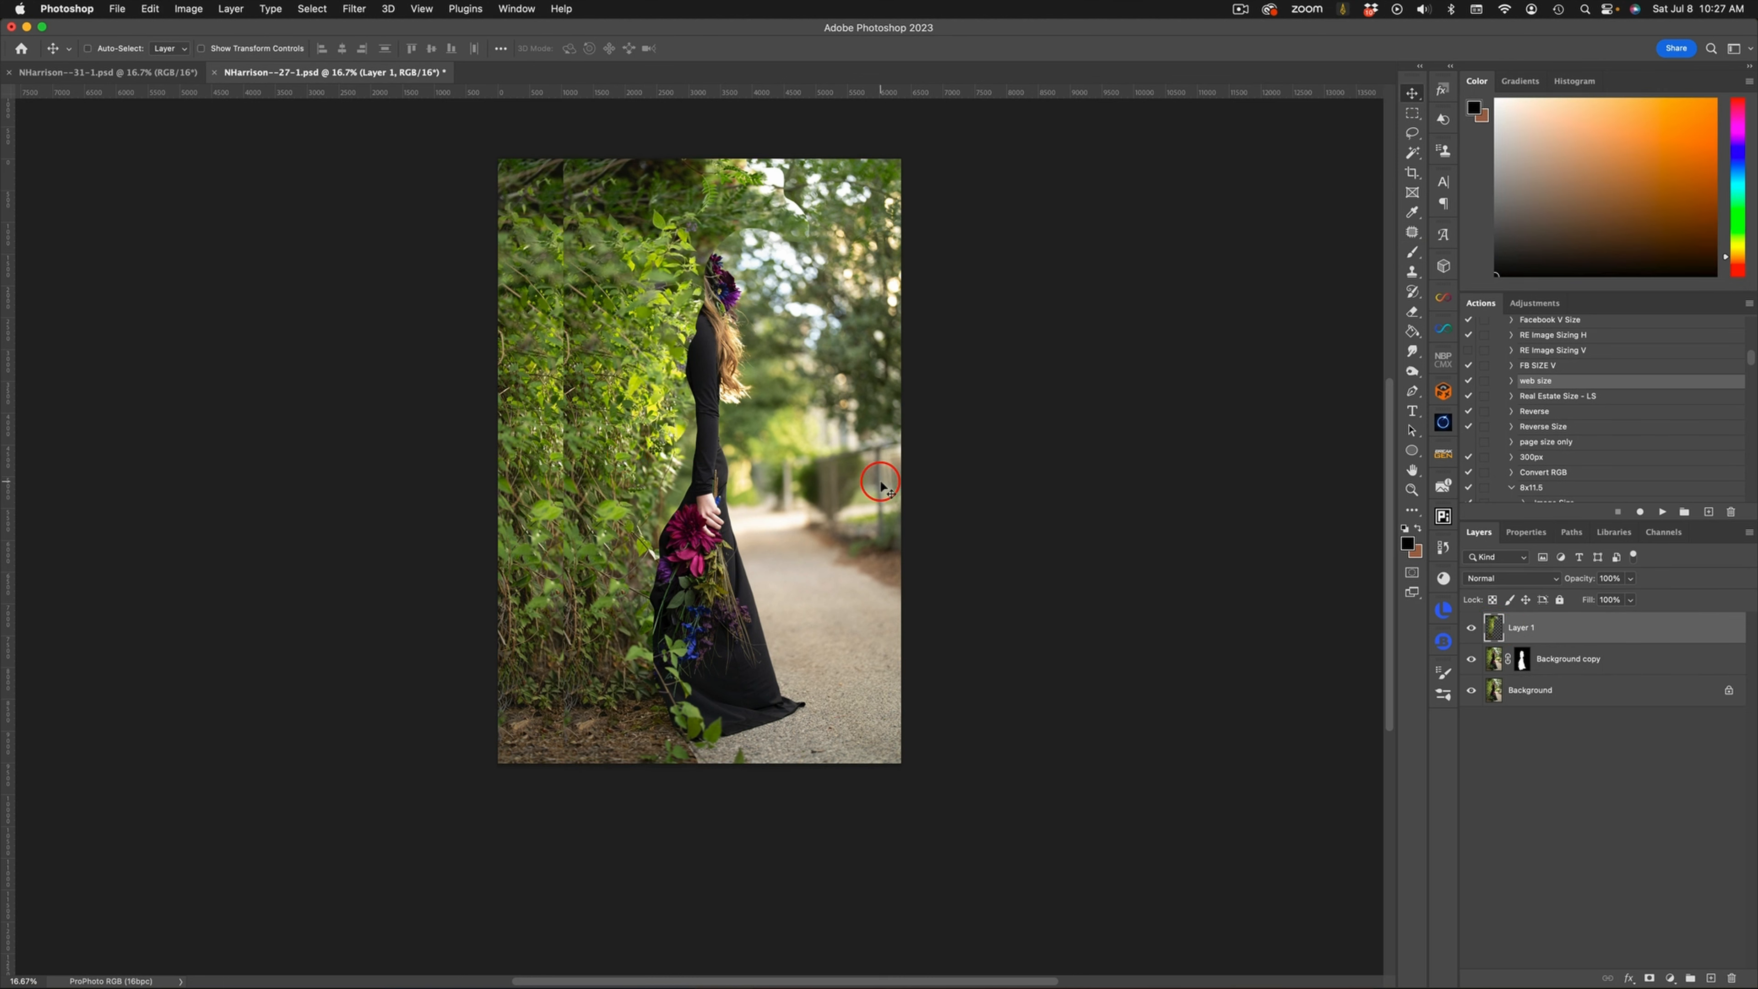
{"action": "key", "text": "super+t"}
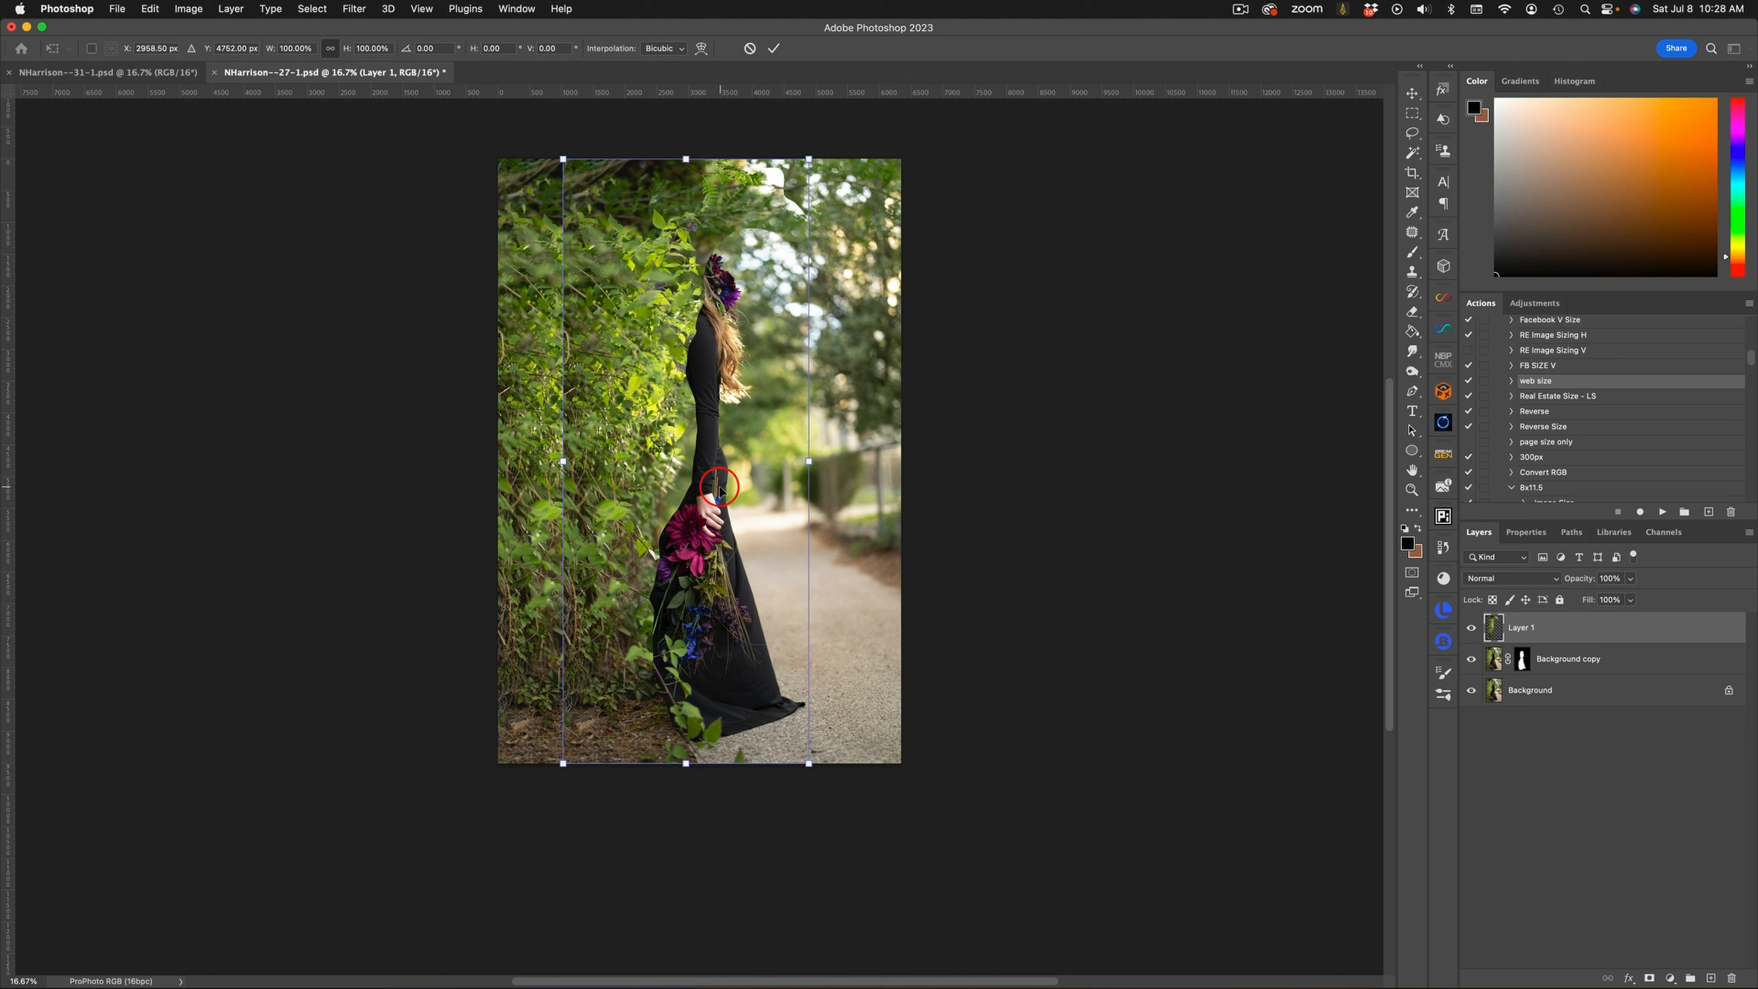
{"action": "right_click", "coordinate": [626, 533]}
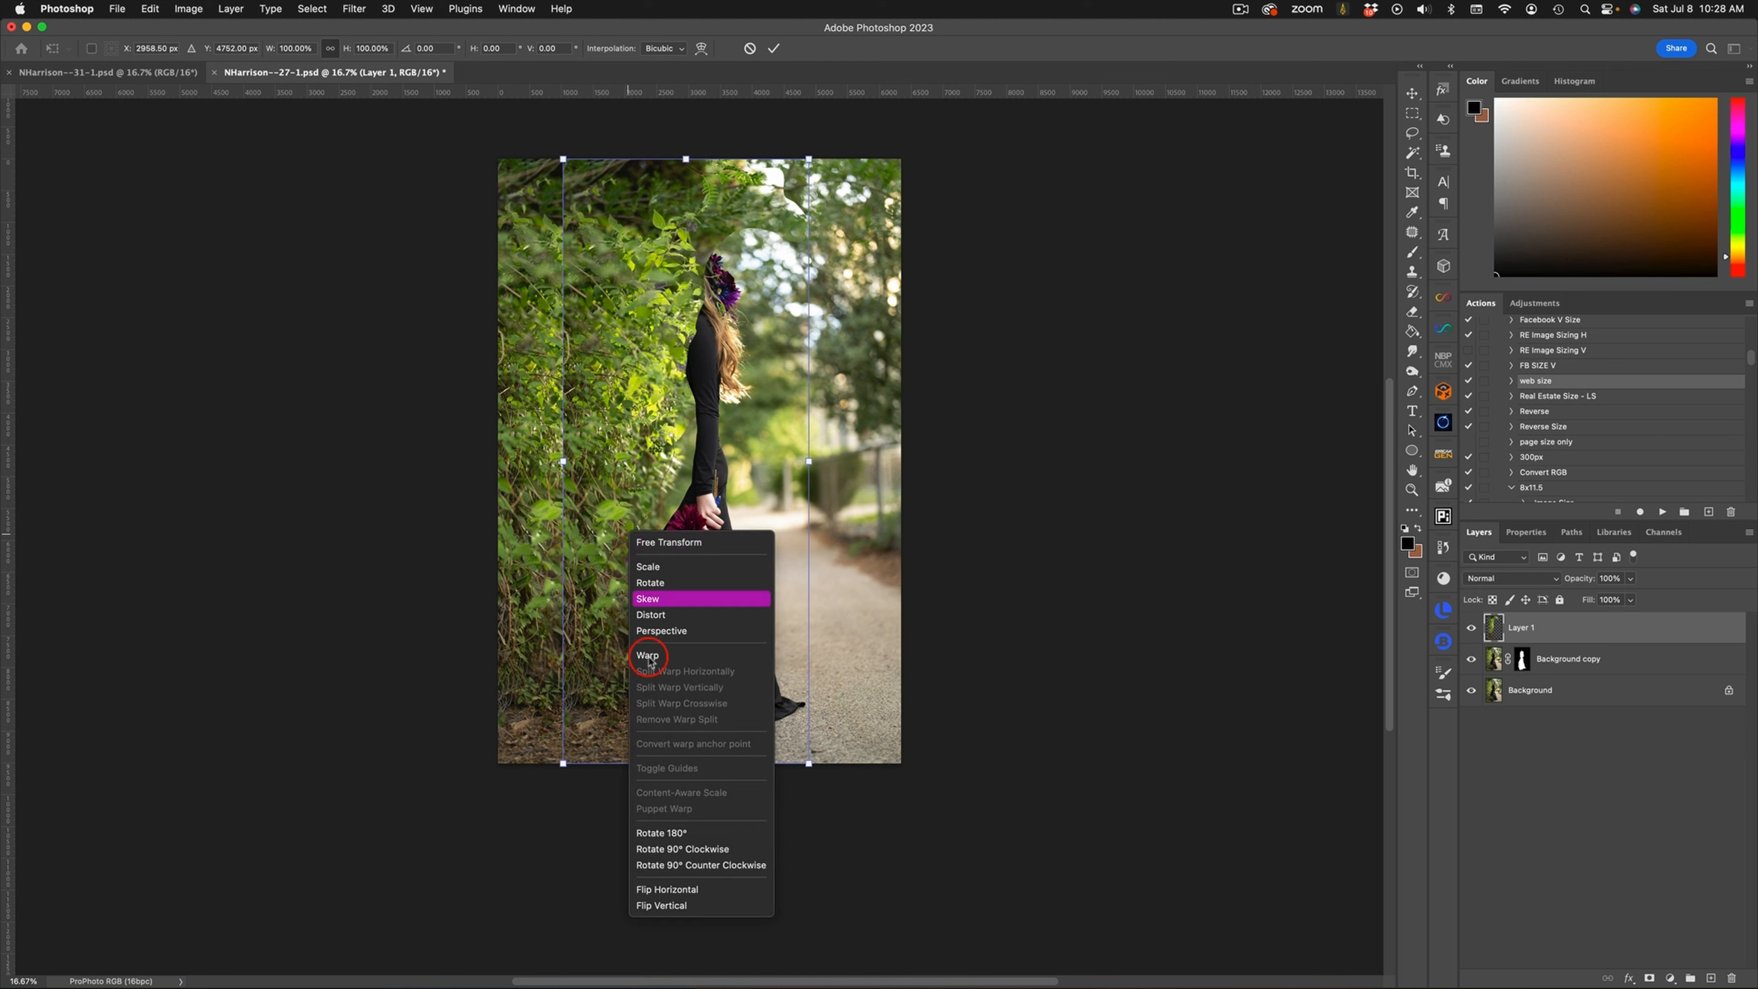
{"action": "left_click", "coordinate": [694, 886]}
{"action": "left_click_drag", "start_coordinate": [777, 503], "coordinate": [872, 492]}
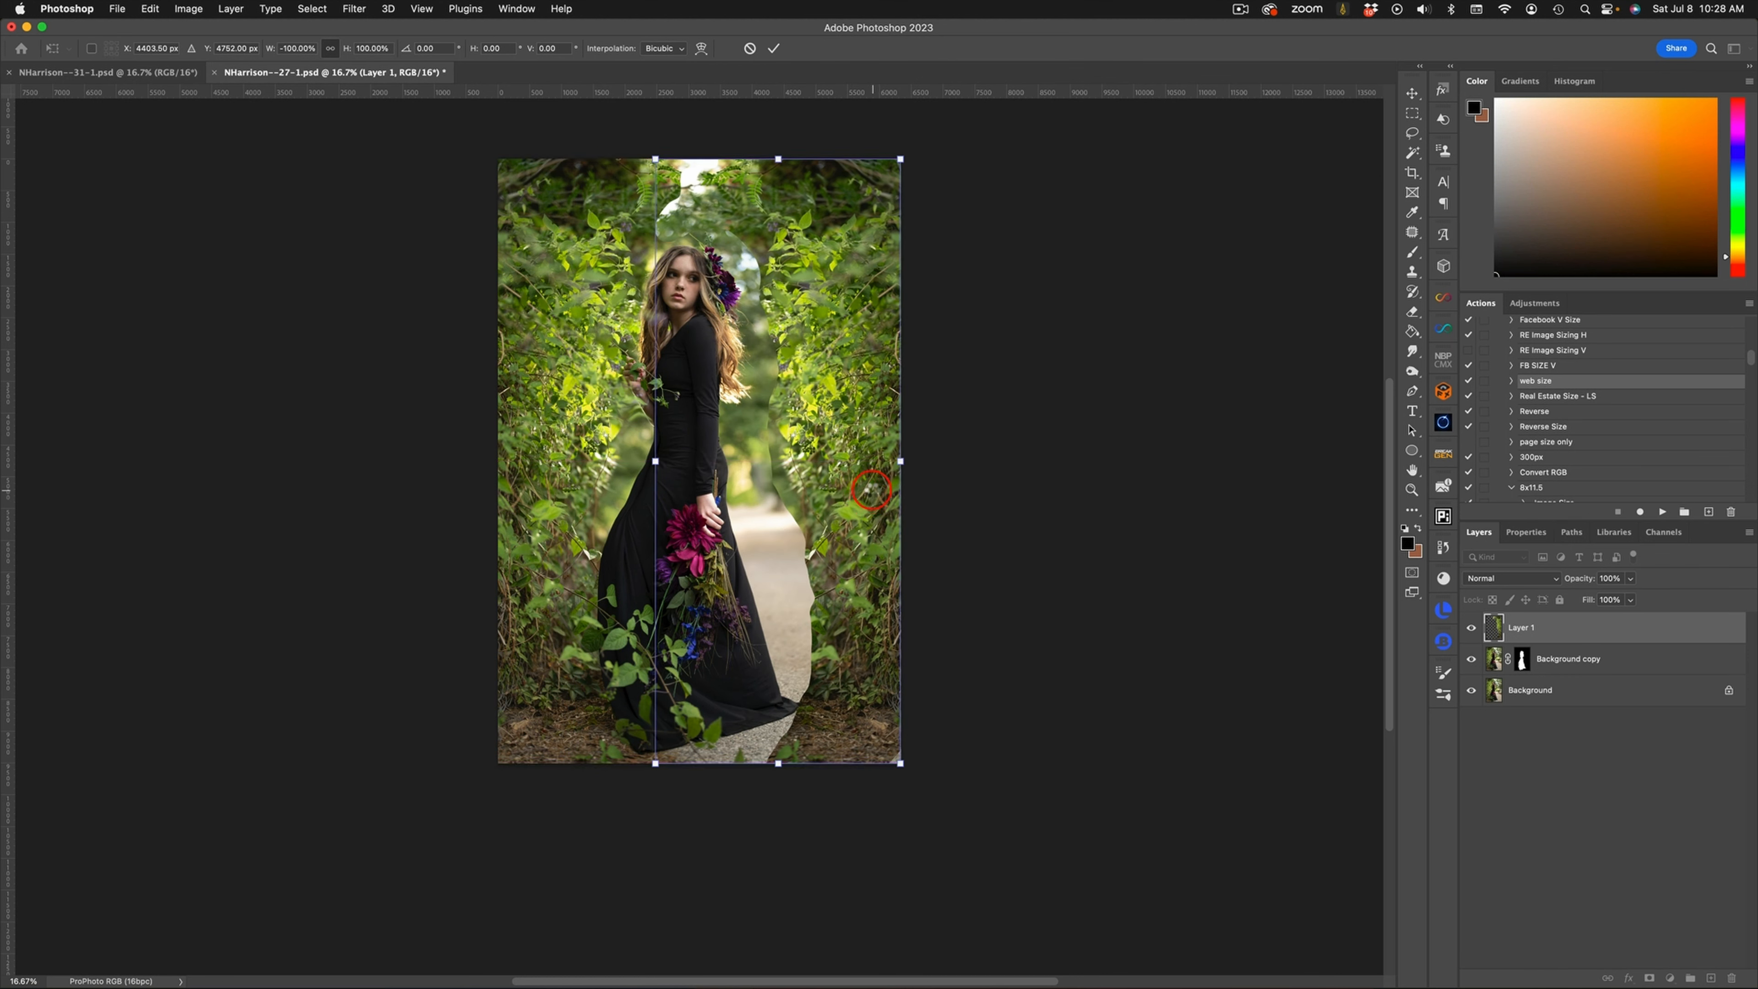
{"action": "key", "text": "Return"}
Move Layer 1 beneath Background copy and scale it to about 139%, extending the foliage beyond the canvas
{"action": "left_click_drag", "start_coordinate": [1549, 624], "coordinate": [1563, 665]}
{"action": "key", "text": "super+t"}
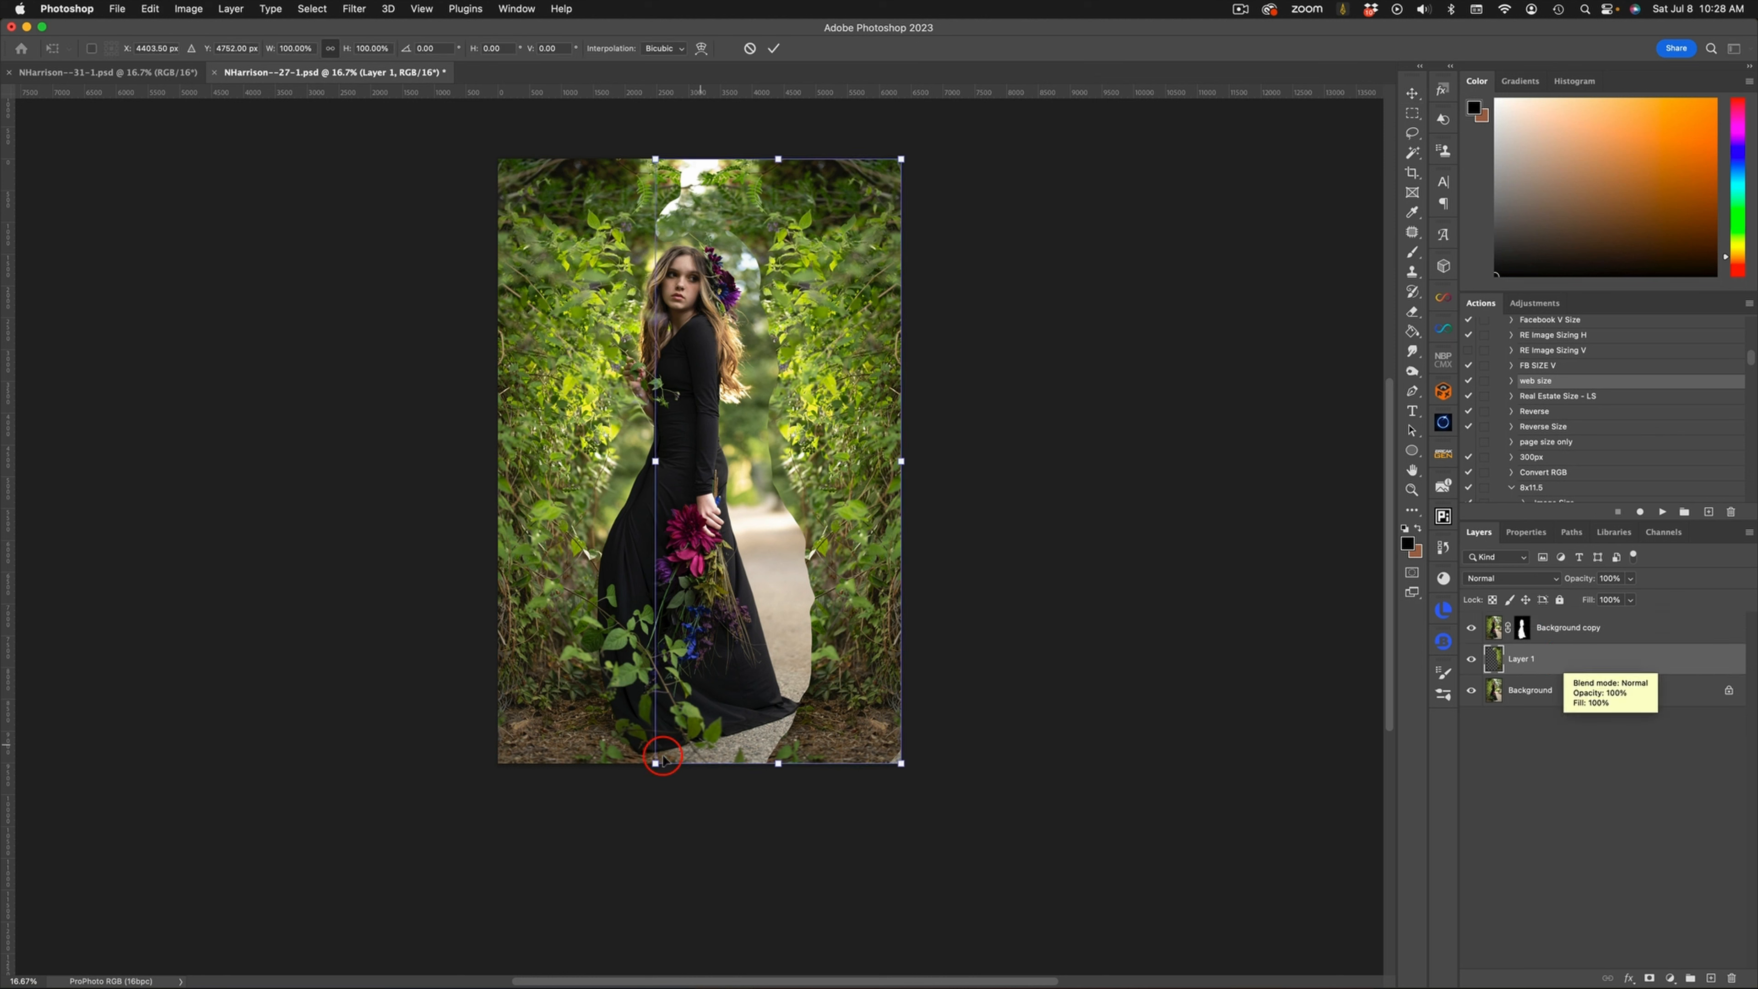
{"action": "left_click_drag", "start_coordinate": [656, 762], "coordinate": [533, 948]}
{"action": "left_click_drag", "start_coordinate": [900, 158], "coordinate": [917, 125]}
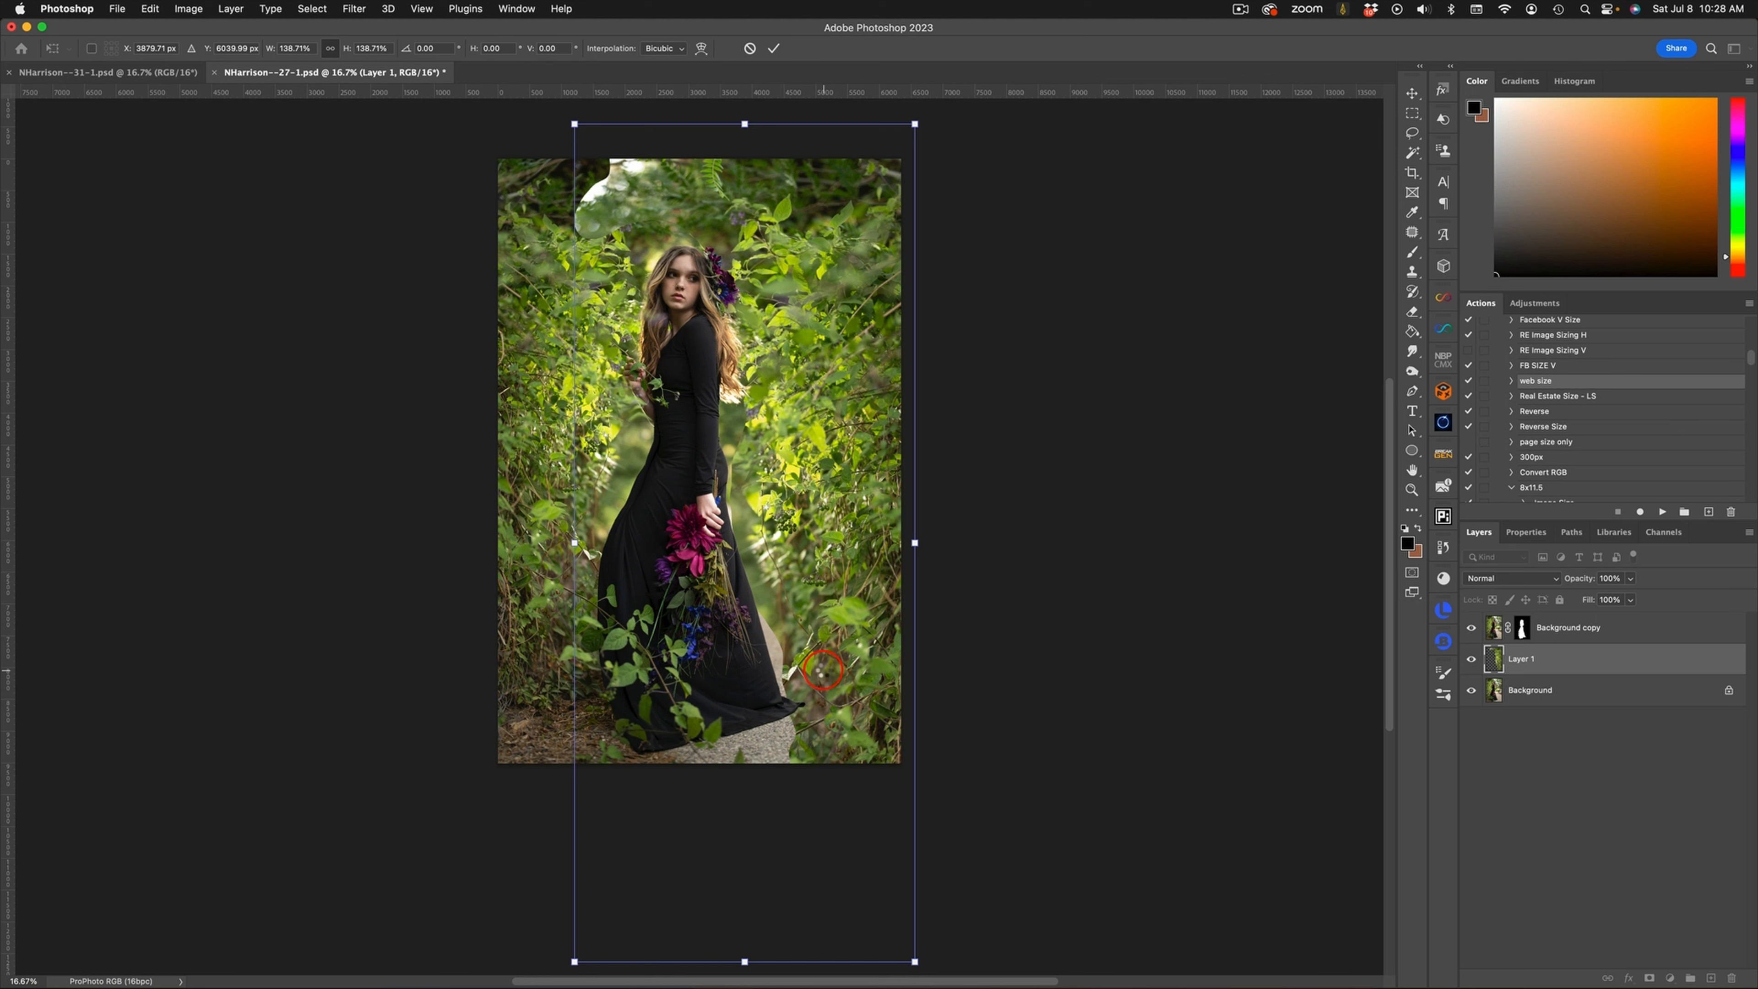
{"action": "key", "text": "Return"}
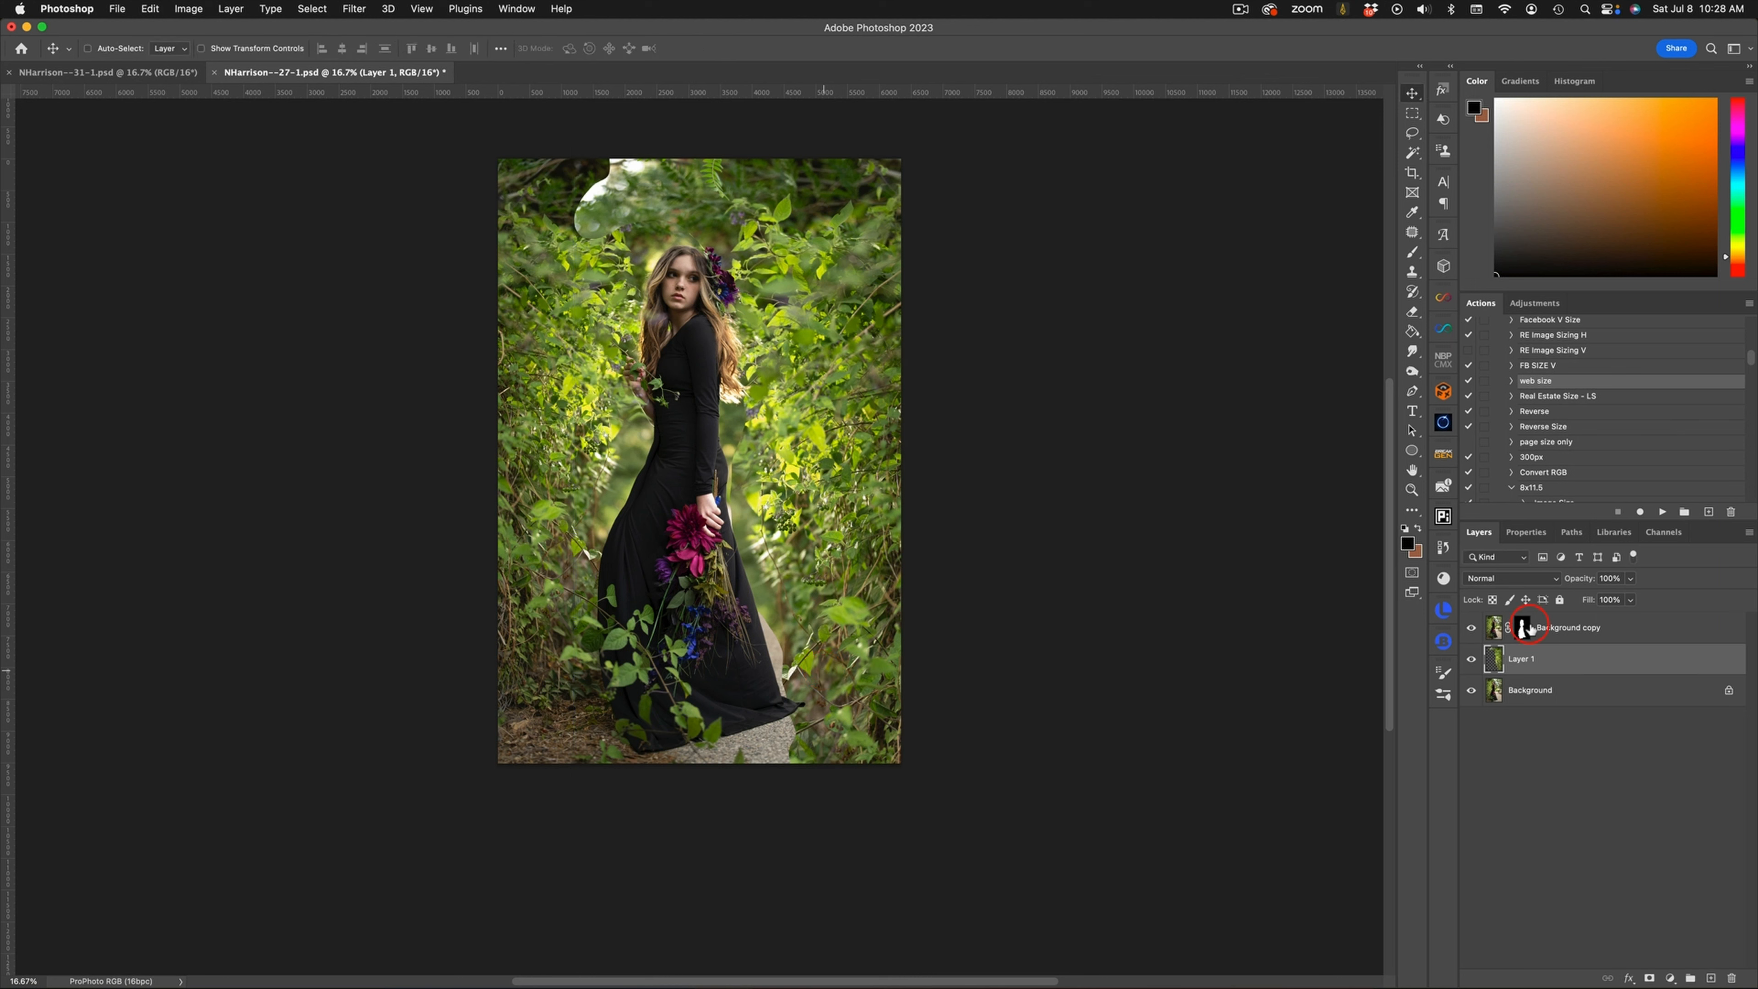
Feather Background copy's mask by about 91.7 px to soften the woman's cut-out edges
{"action": "left_click", "coordinate": [1525, 627]}
{"action": "left_click", "coordinate": [1529, 532]}
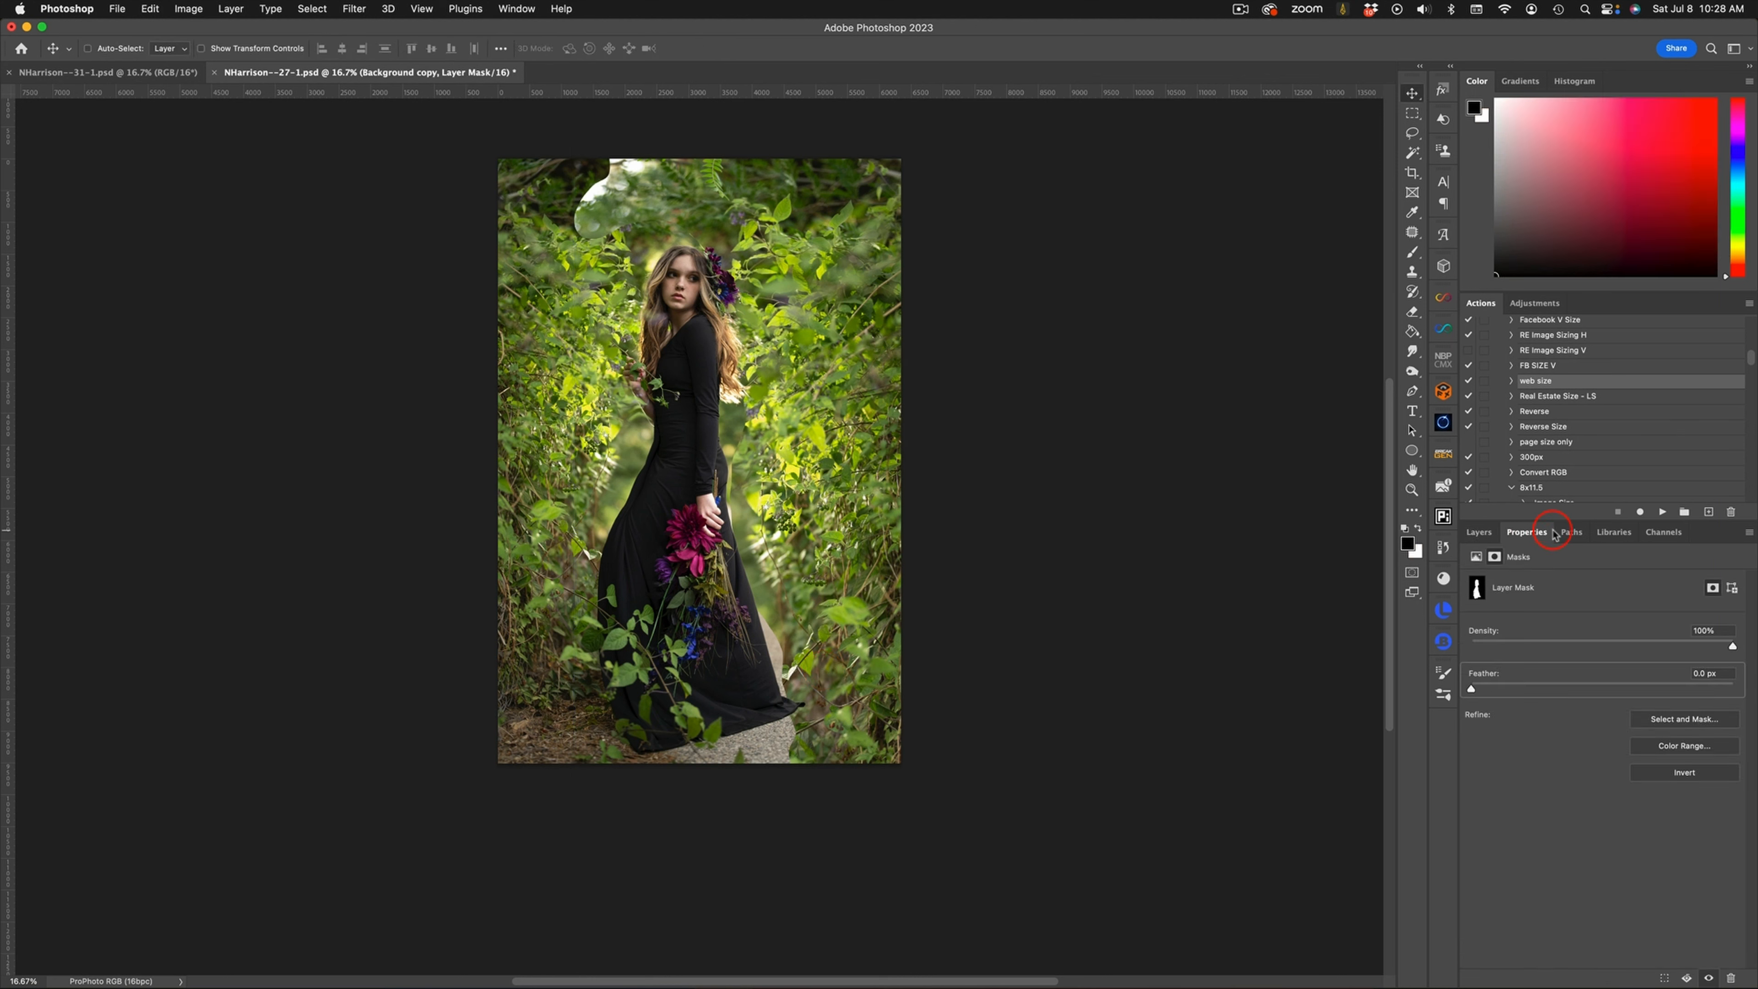
{"action": "left_click_drag", "start_coordinate": [1475, 692], "coordinate": [1606, 682]}
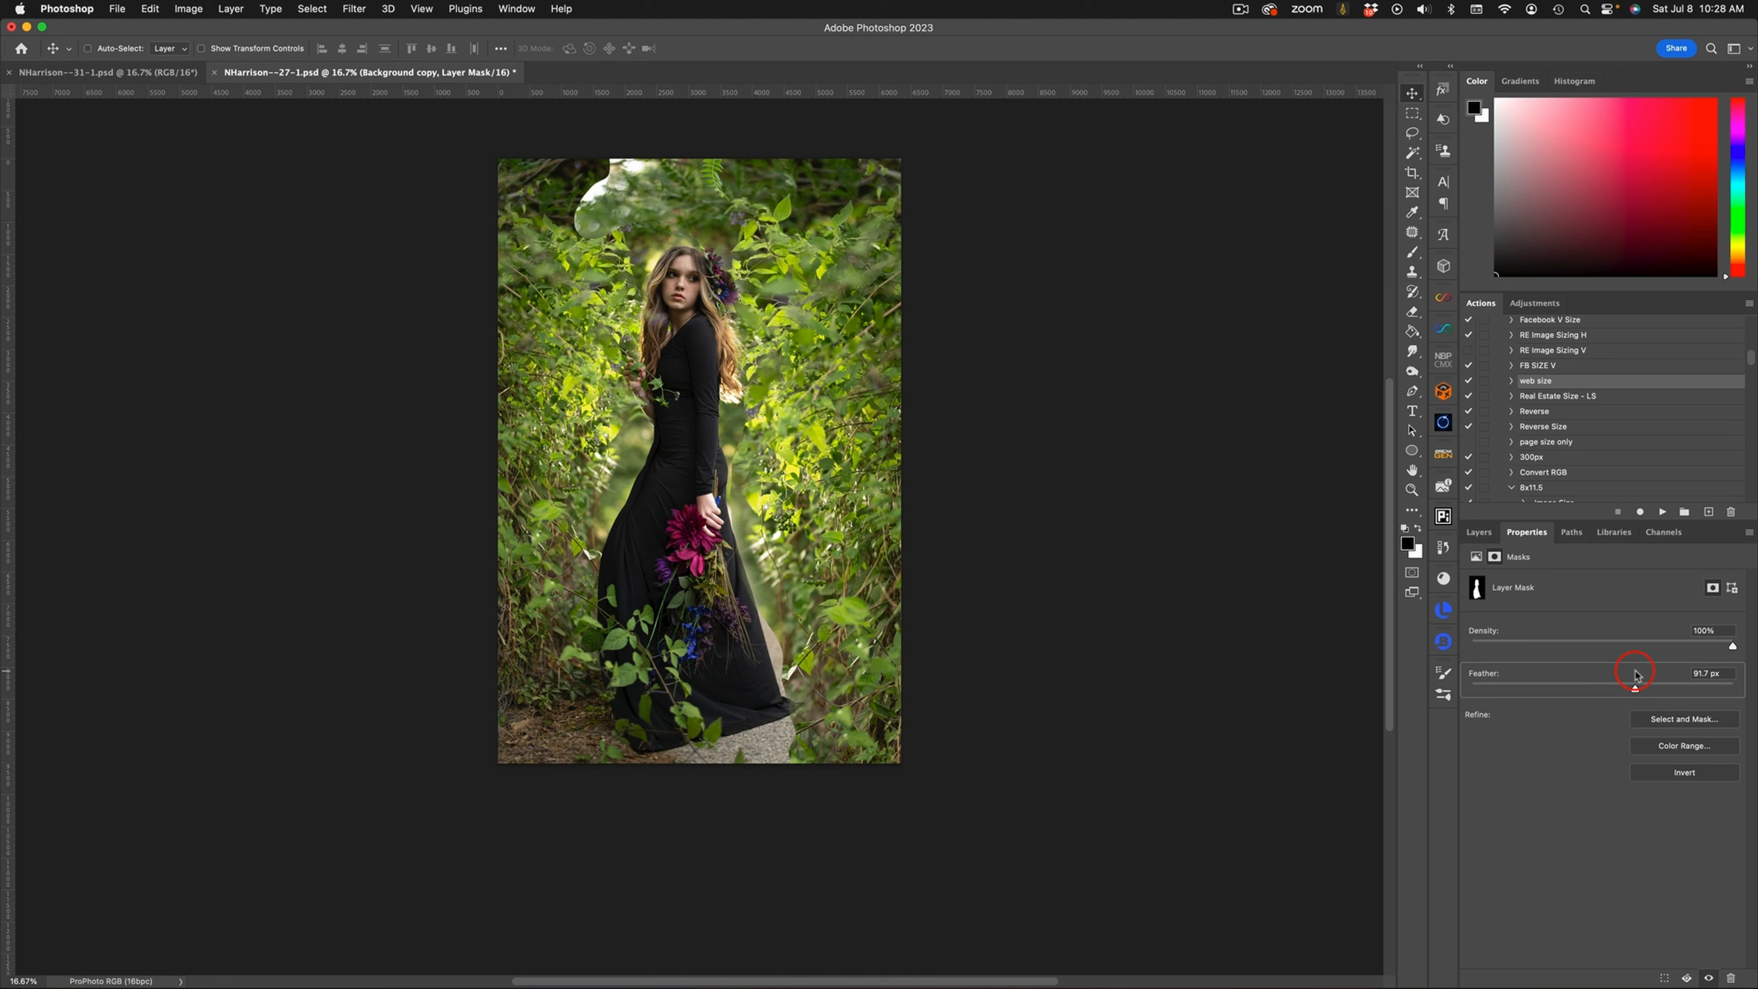
{"action": "left_click", "coordinate": [1478, 532]}
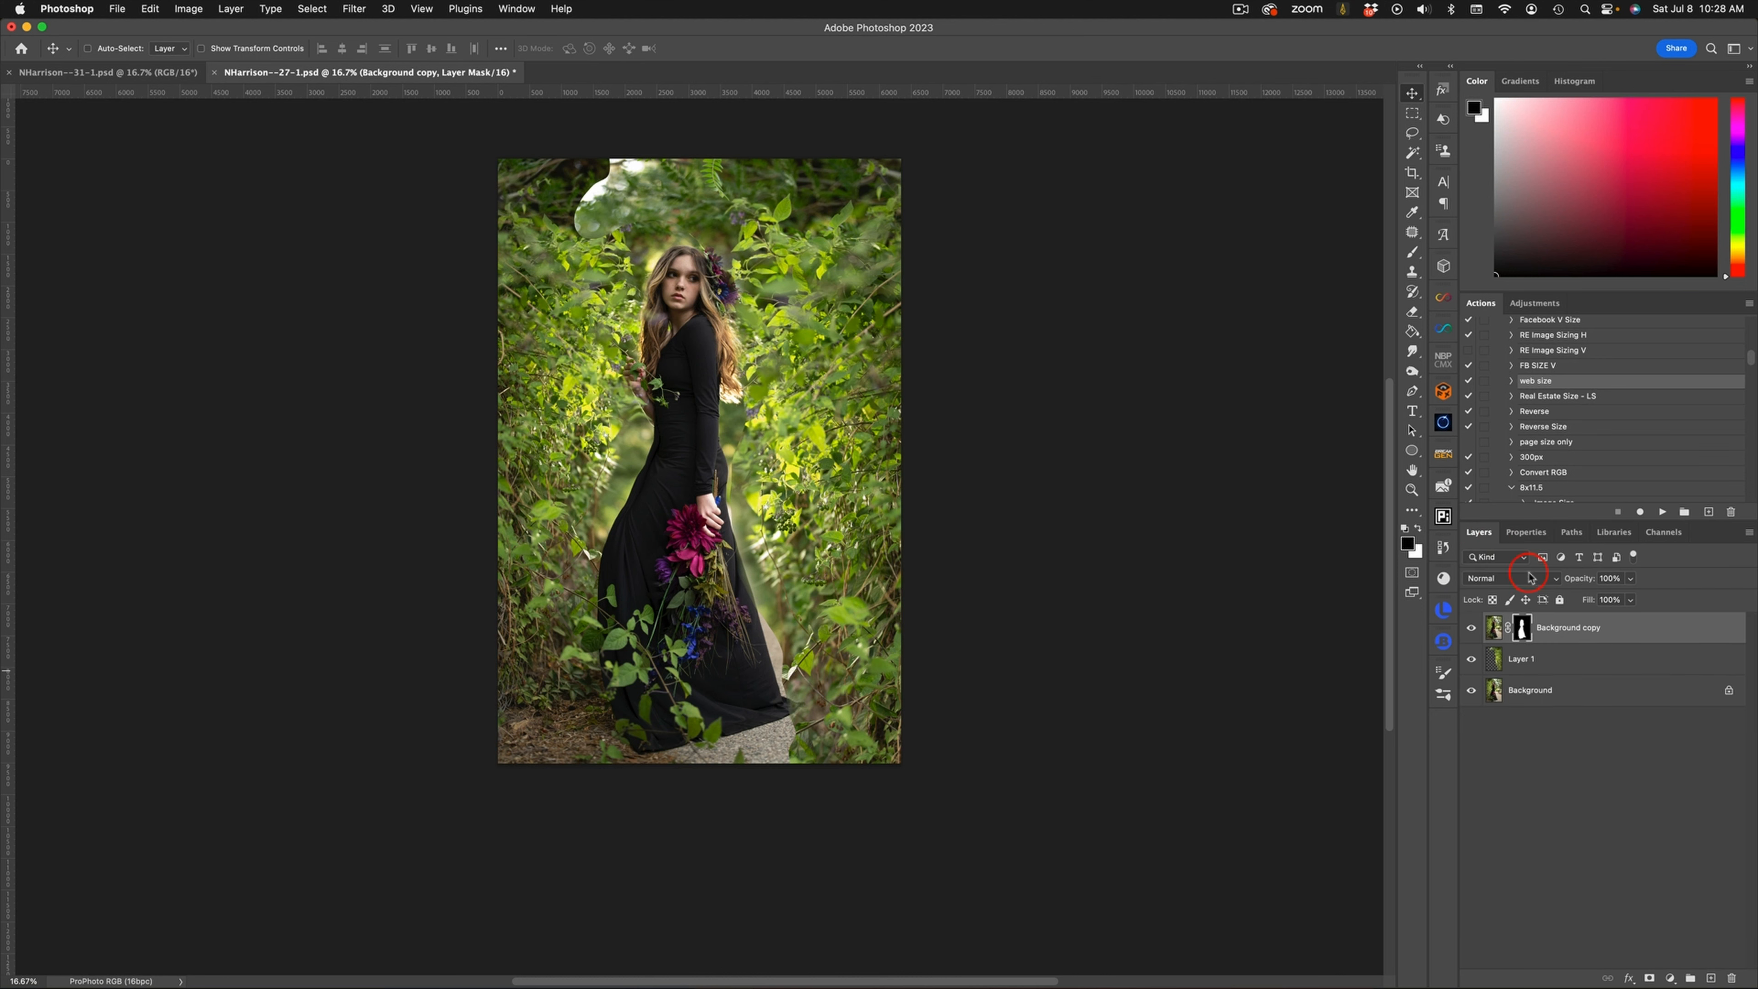
Paint white at 53% flow on Background copy's mask over the foliage's hard edge above the woman's head
{"action": "left_click", "coordinate": [1413, 251]}
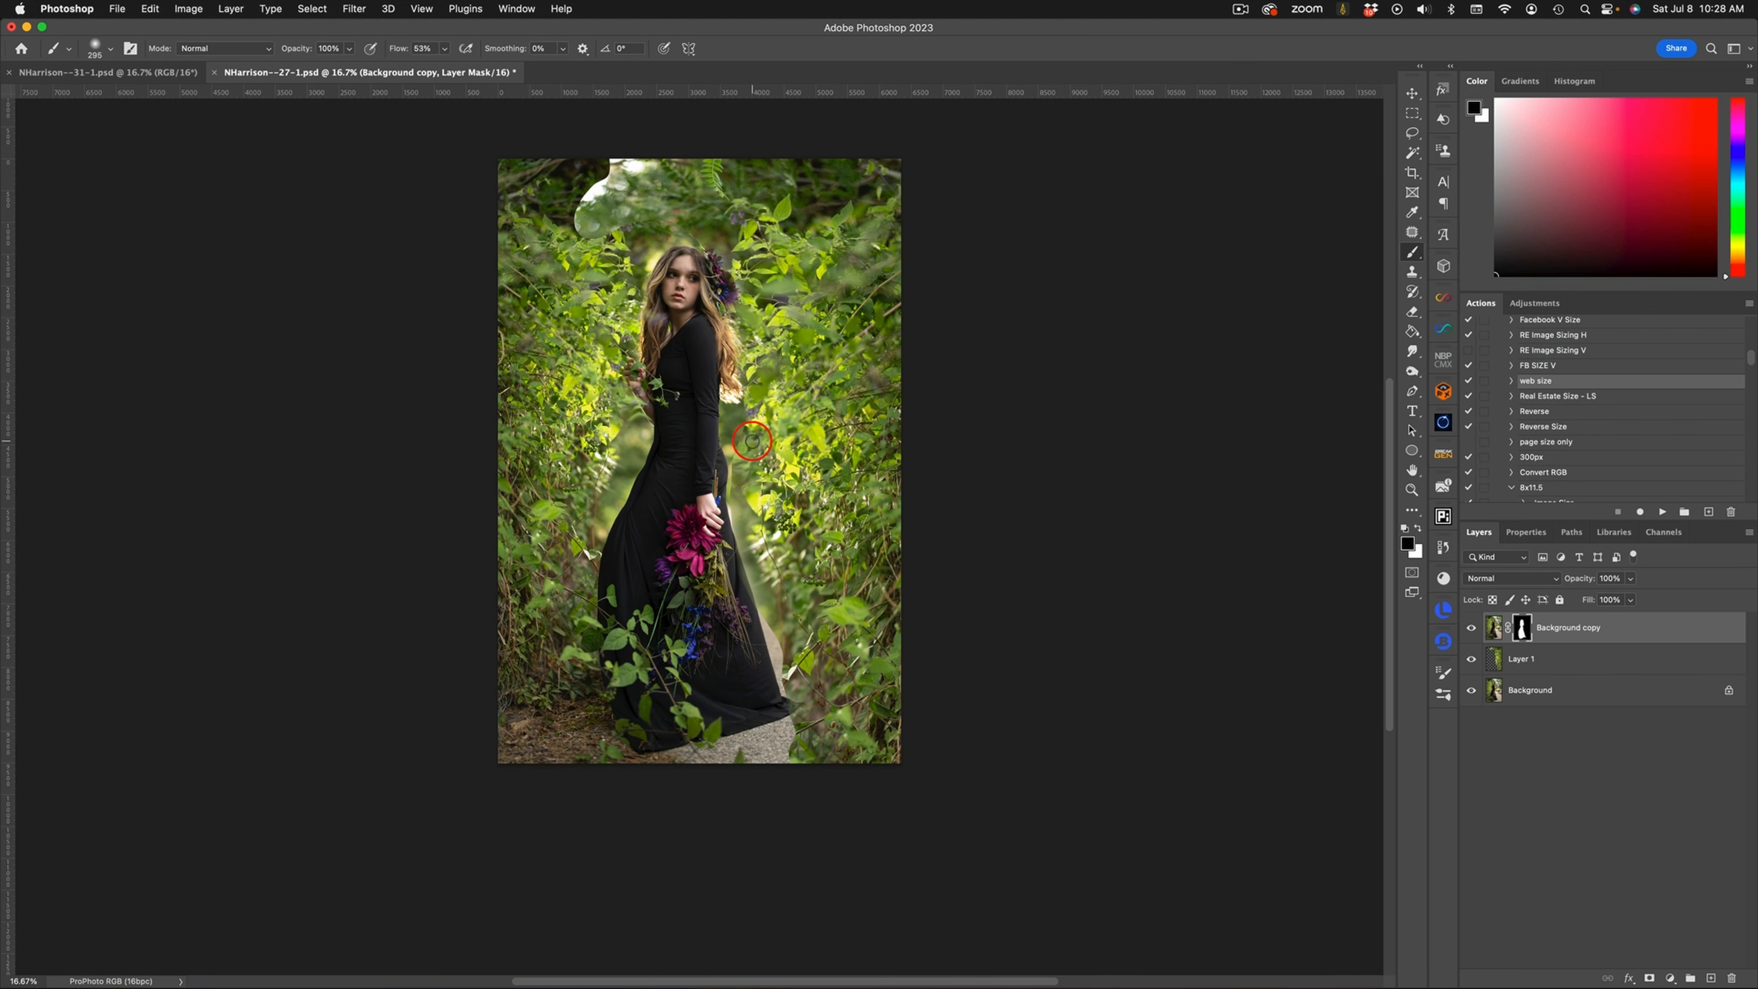
{"action": "left_click_drag", "start_coordinate": [735, 397], "coordinate": [752, 389]}
{"action": "left_click_drag", "start_coordinate": [702, 216], "coordinate": [711, 215]}
{"action": "key", "text": "x"}
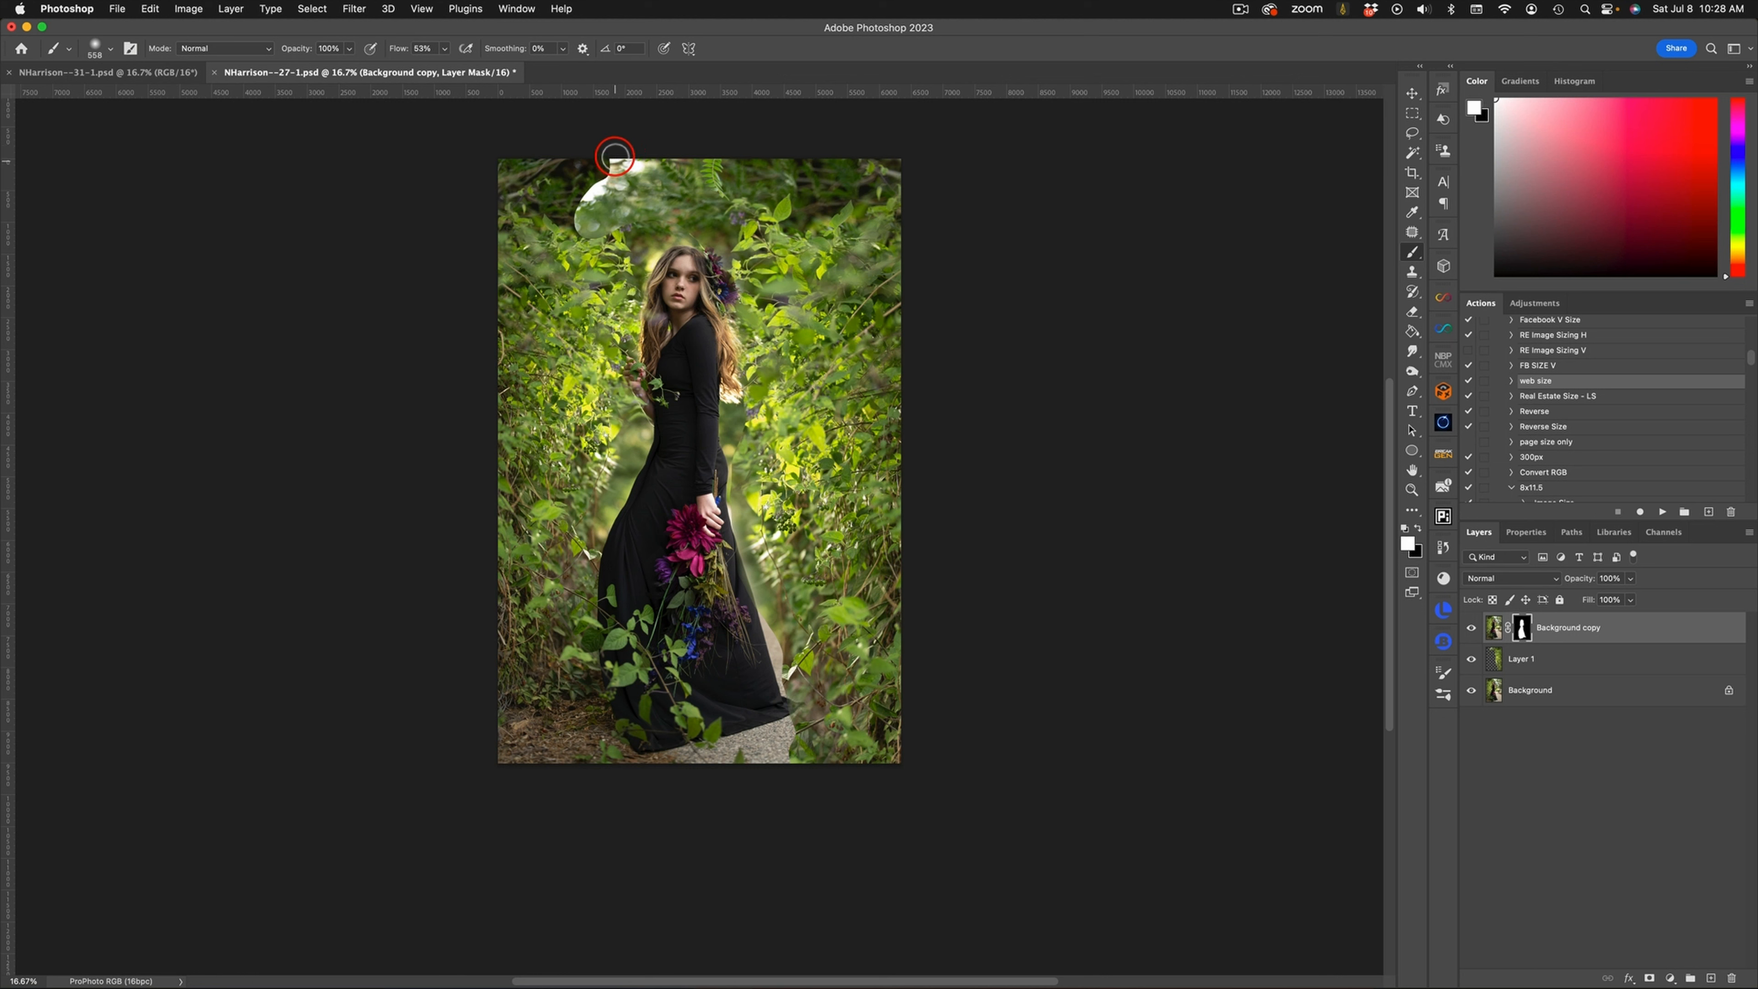
{"action": "mouse_move", "coordinate": [616, 156]}
{"action": "left_mouse_down"}
{"action": "mouse_move", "coordinate": [652, 147]}
{"action": "mouse_move", "coordinate": [607, 163]}
{"action": "mouse_move", "coordinate": [577, 226]}
{"action": "mouse_move", "coordinate": [597, 212]}
{"action": "mouse_move", "coordinate": [606, 237]}
{"action": "mouse_move", "coordinate": [584, 225]}
{"action": "mouse_move", "coordinate": [598, 196]}
{"action": "mouse_move", "coordinate": [585, 225]}
{"action": "mouse_move", "coordinate": [650, 203]}
{"action": "mouse_move", "coordinate": [640, 222]}
{"action": "mouse_move", "coordinate": [635, 183]}
{"action": "mouse_move", "coordinate": [670, 160]}
{"action": "mouse_move", "coordinate": [671, 183]}
{"action": "mouse_move", "coordinate": [656, 176]}
{"action": "mouse_move", "coordinate": [704, 128]}
{"action": "mouse_move", "coordinate": [719, 175]}
{"action": "mouse_move", "coordinate": [662, 188]}
{"action": "left_mouse_up"}
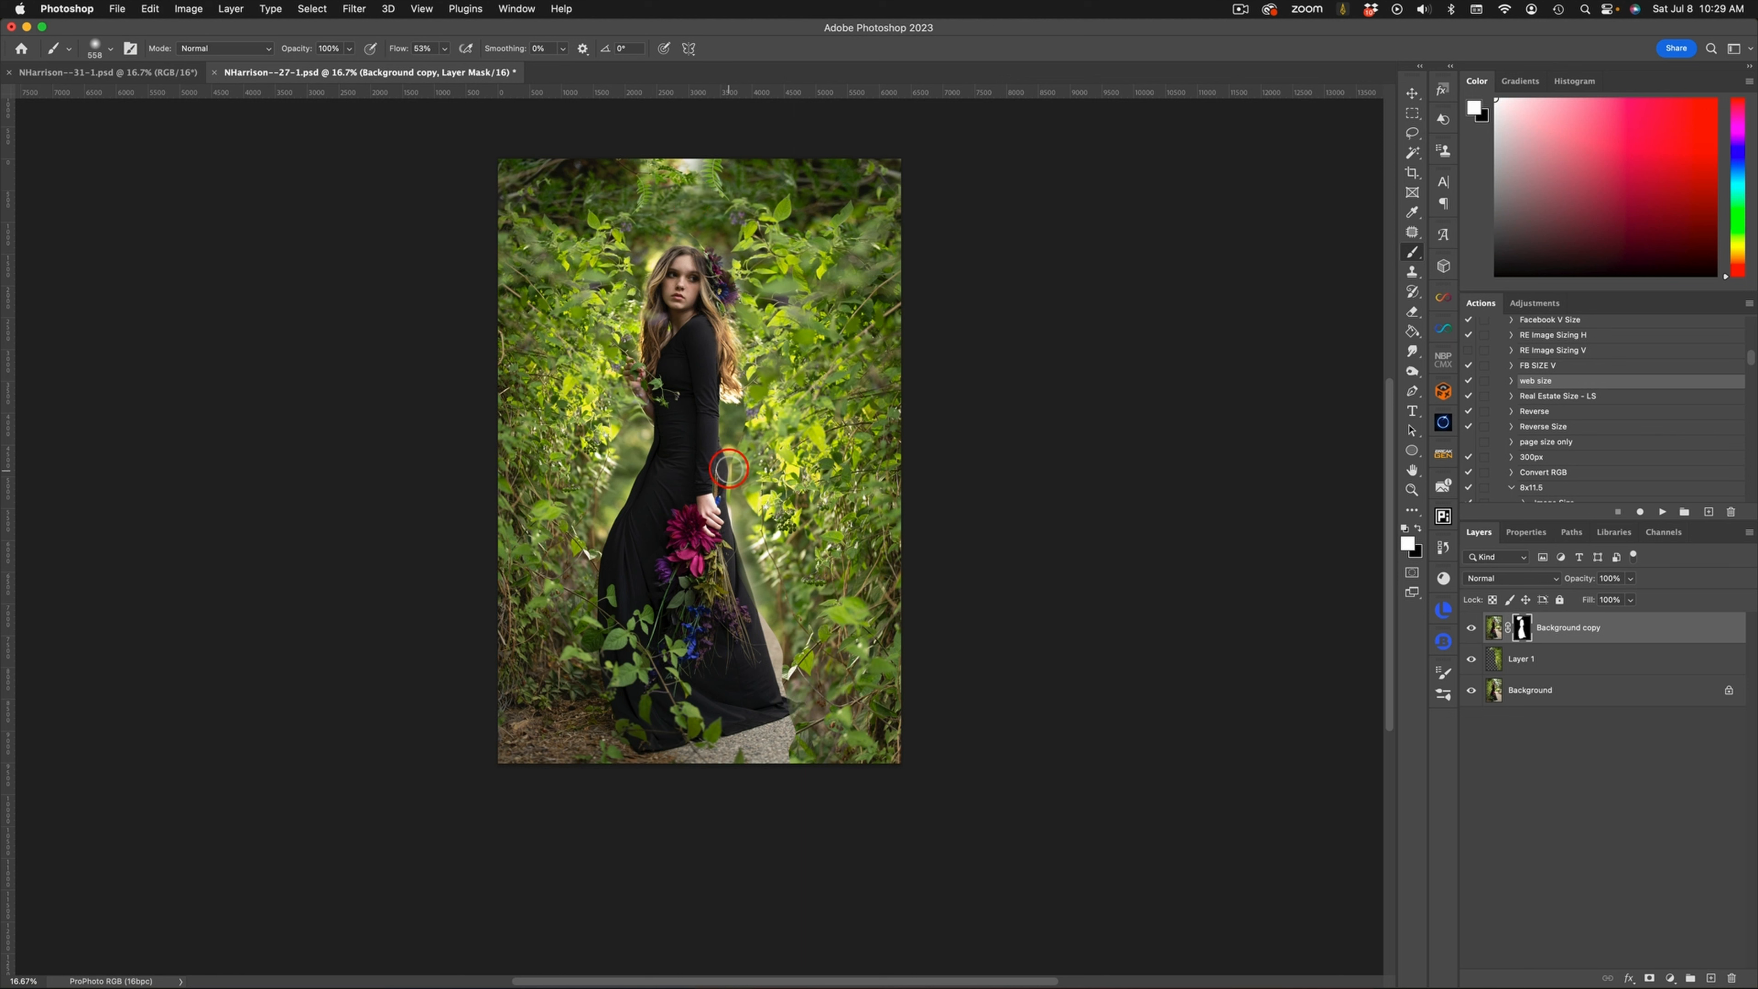
Paint white on Background copy's mask along the dress's right side and across the upper foliage to restore the path and treetop gap
{"action": "mouse_move", "coordinate": [731, 432]}
{"action": "left_mouse_down"}
{"action": "mouse_move", "coordinate": [726, 476]}
{"action": "mouse_move", "coordinate": [738, 451]}
{"action": "mouse_move", "coordinate": [751, 478]}
{"action": "mouse_move", "coordinate": [732, 486]}
{"action": "left_mouse_up"}
{"action": "mouse_move", "coordinate": [730, 503]}
{"action": "left_mouse_down"}
{"action": "mouse_move", "coordinate": [730, 528]}
{"action": "mouse_move", "coordinate": [734, 483]}
{"action": "mouse_move", "coordinate": [759, 460]}
{"action": "mouse_move", "coordinate": [740, 588]}
{"action": "mouse_move", "coordinate": [764, 618]}
{"action": "mouse_move", "coordinate": [739, 510]}
{"action": "mouse_move", "coordinate": [780, 670]}
{"action": "mouse_move", "coordinate": [812, 690]}
{"action": "mouse_move", "coordinate": [777, 675]}
{"action": "mouse_move", "coordinate": [795, 684]}
{"action": "mouse_move", "coordinate": [784, 761]}
{"action": "left_mouse_up"}
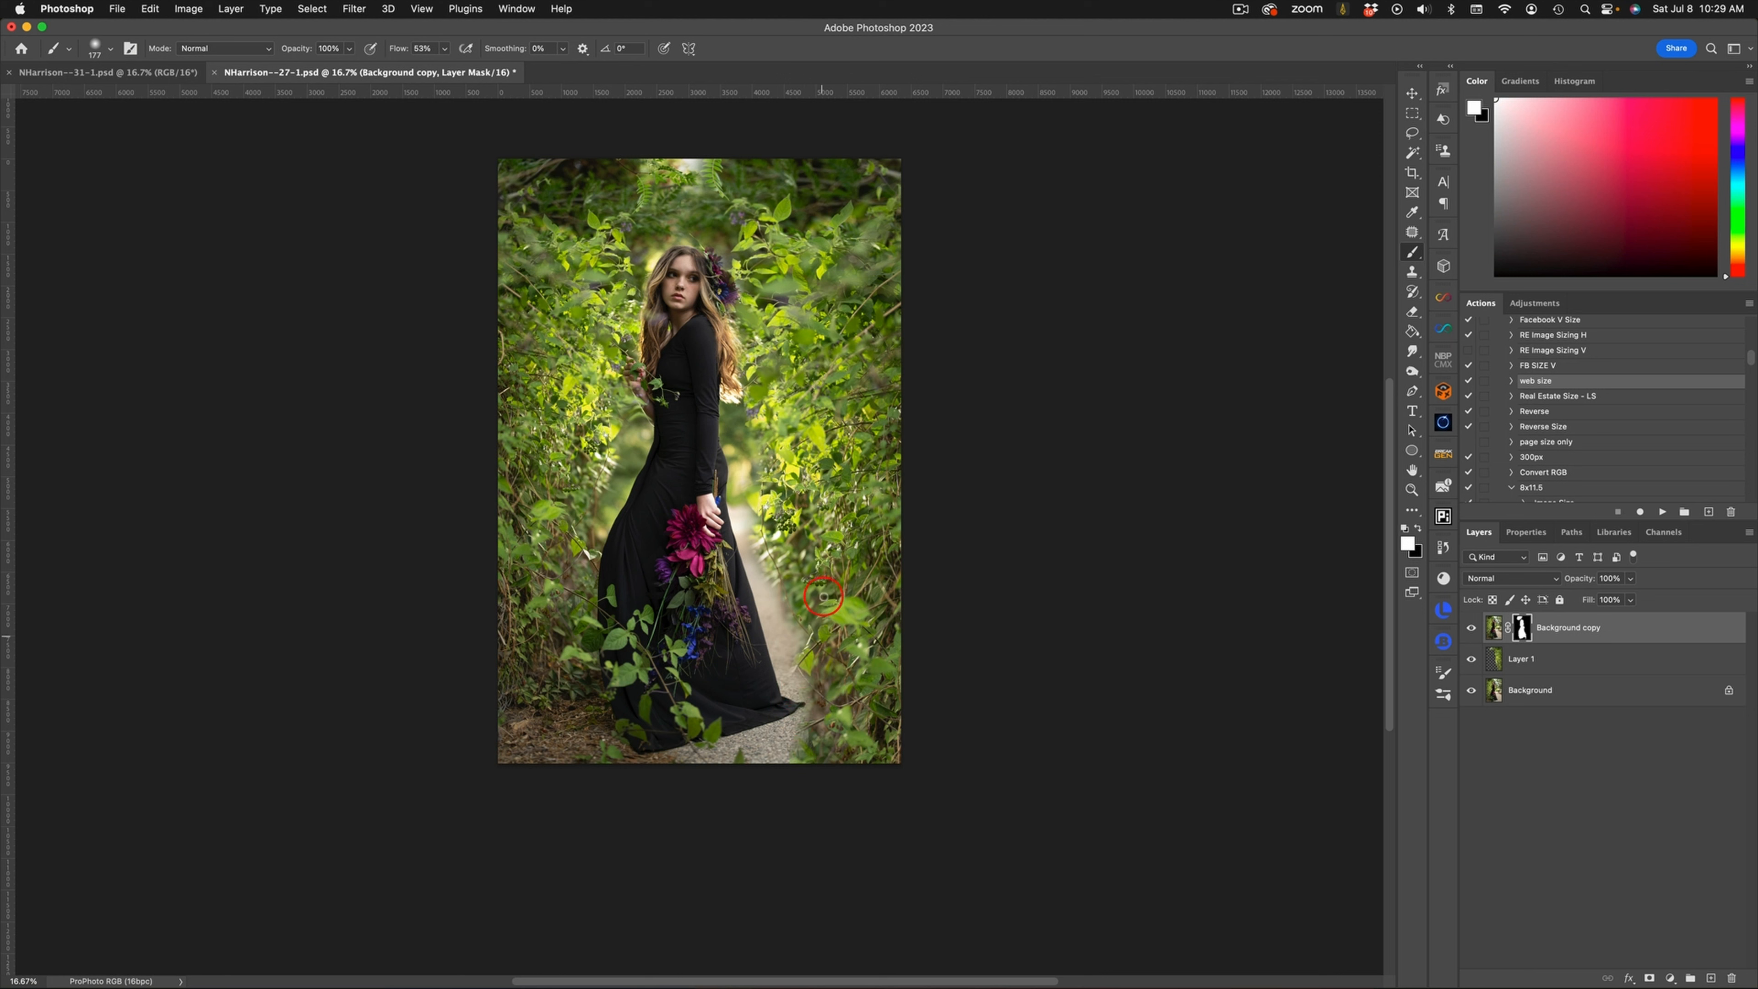
{"action": "left_click_drag", "start_coordinate": [868, 159], "coordinate": [888, 159], "text": "ctrl+alt"}
{"action": "mouse_move", "coordinate": [830, 173]}
{"action": "left_mouse_down"}
{"action": "mouse_move", "coordinate": [805, 211]}
{"action": "mouse_move", "coordinate": [835, 193]}
{"action": "mouse_move", "coordinate": [814, 160]}
{"action": "mouse_move", "coordinate": [790, 180]}
{"action": "mouse_move", "coordinate": [777, 158]}
{"action": "mouse_move", "coordinate": [735, 163]}
{"action": "mouse_move", "coordinate": [782, 163]}
{"action": "mouse_move", "coordinate": [770, 190]}
{"action": "mouse_move", "coordinate": [791, 139]}
{"action": "mouse_move", "coordinate": [819, 177]}
{"action": "mouse_move", "coordinate": [867, 148]}
{"action": "mouse_move", "coordinate": [873, 180]}
{"action": "mouse_move", "coordinate": [863, 166]}
{"action": "mouse_move", "coordinate": [809, 186]}
{"action": "mouse_move", "coordinate": [725, 159]}
{"action": "mouse_move", "coordinate": [713, 183]}
{"action": "mouse_move", "coordinate": [713, 163]}
{"action": "mouse_move", "coordinate": [777, 189]}
{"action": "left_mouse_up"}
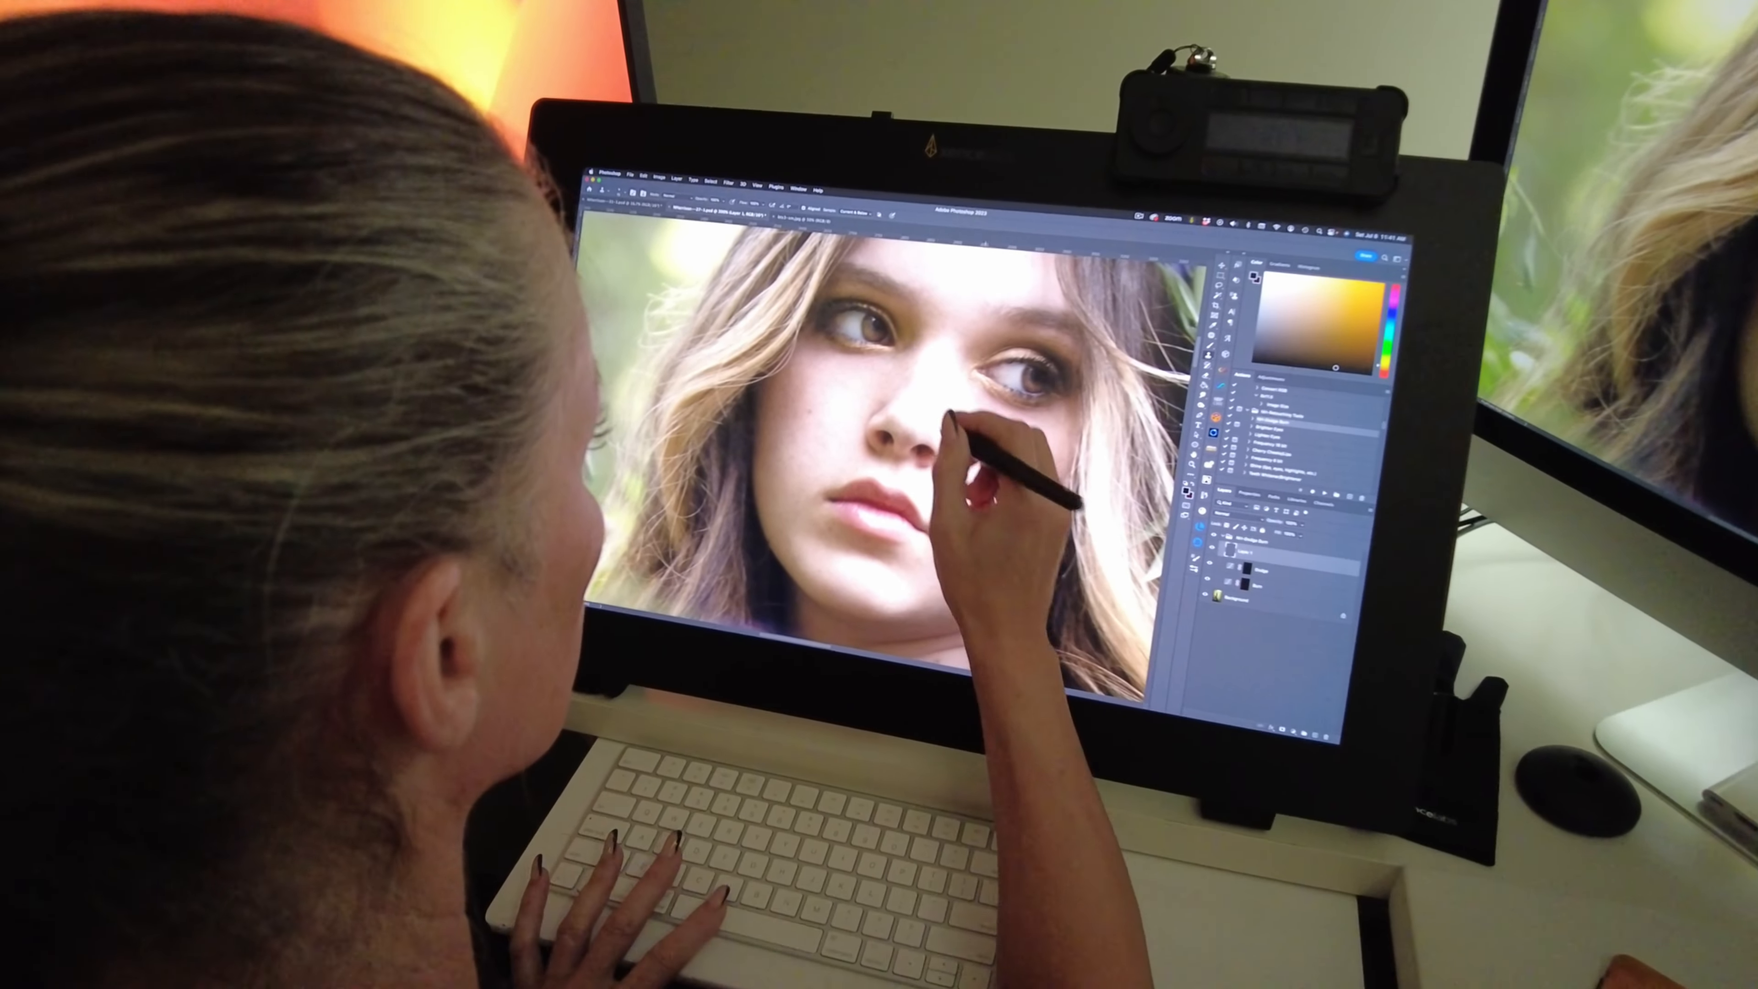
{"action": "left_click_drag", "start_coordinate": [934, 408], "coordinate": [916, 502]}
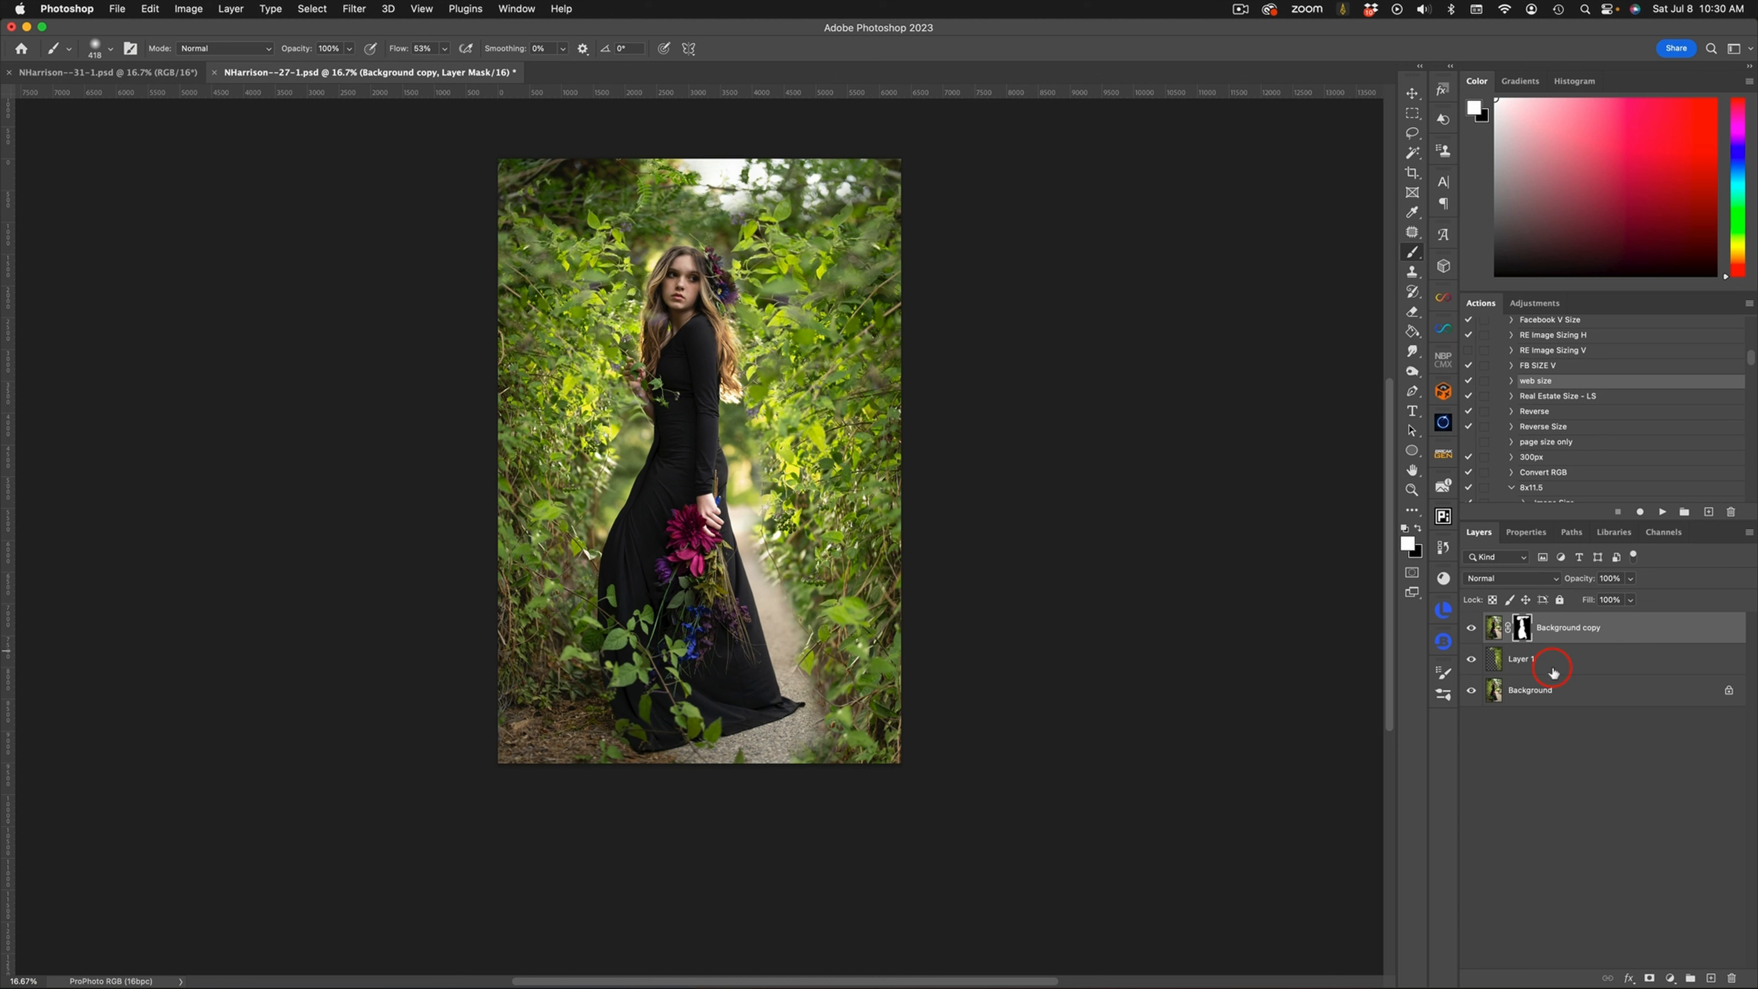
Add a Multiply layer above Background and darken the lower path with a large brush in dark brown sampled from the nearby foliage
{"action": "left_click", "coordinate": [1605, 689]}
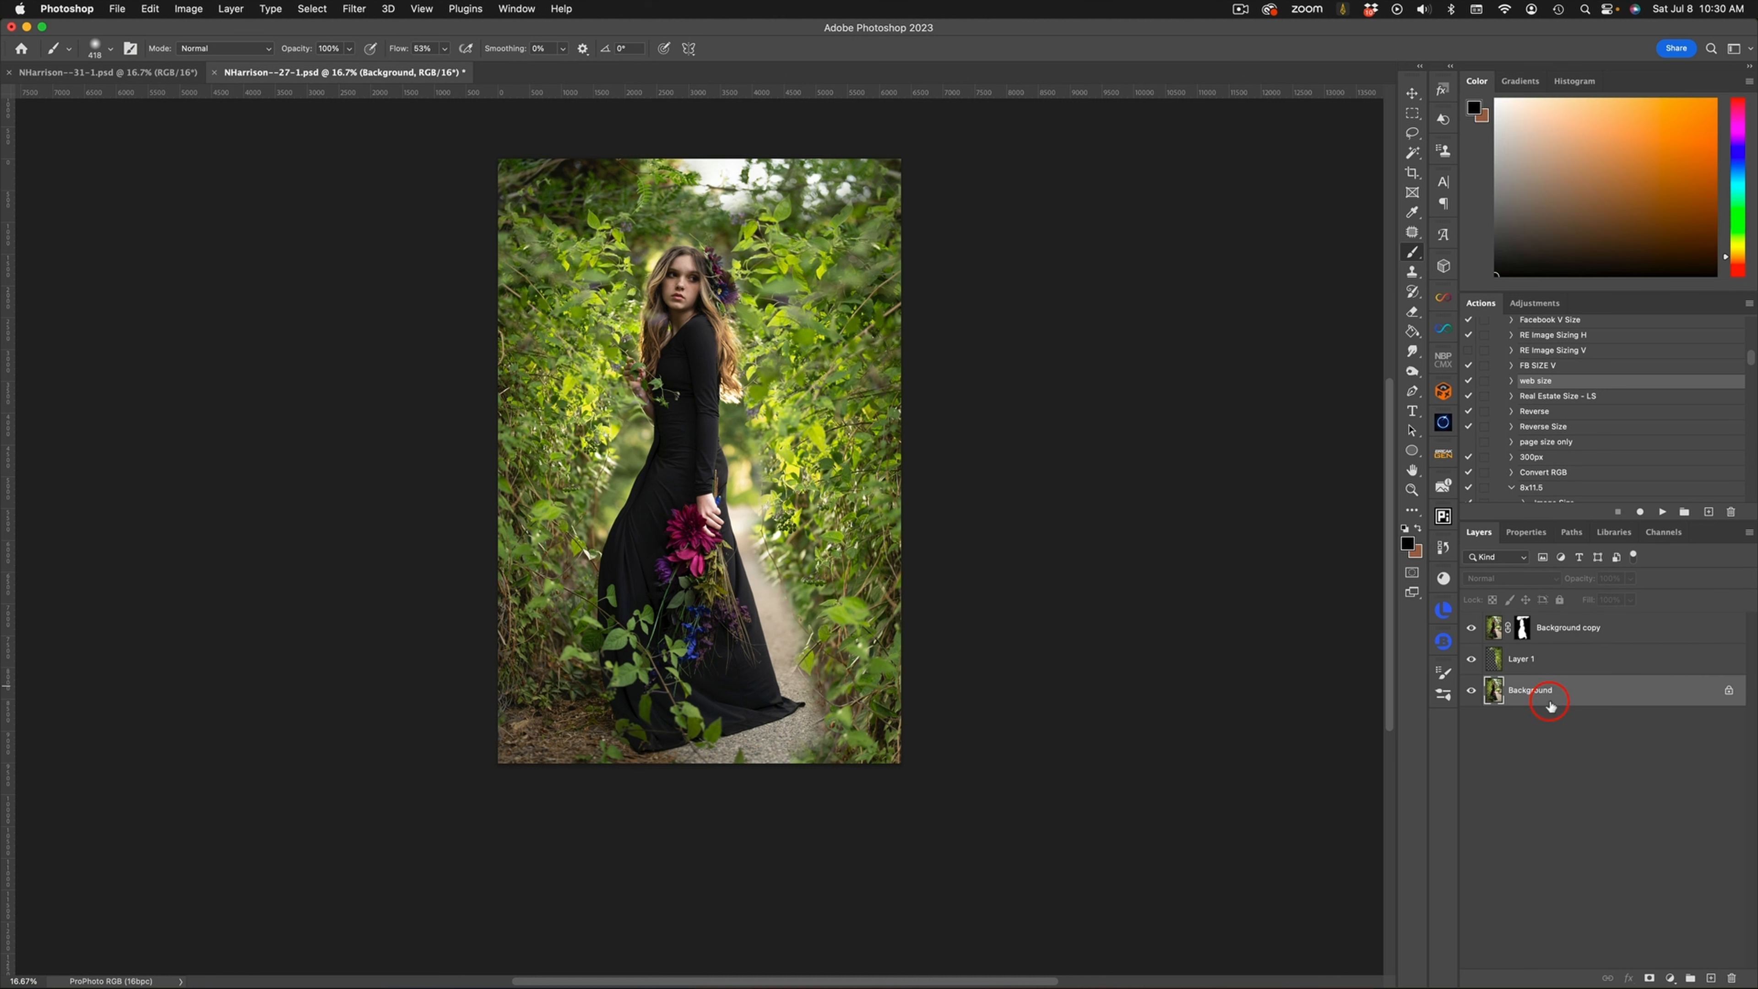
{"action": "left_click", "coordinate": [1709, 975]}
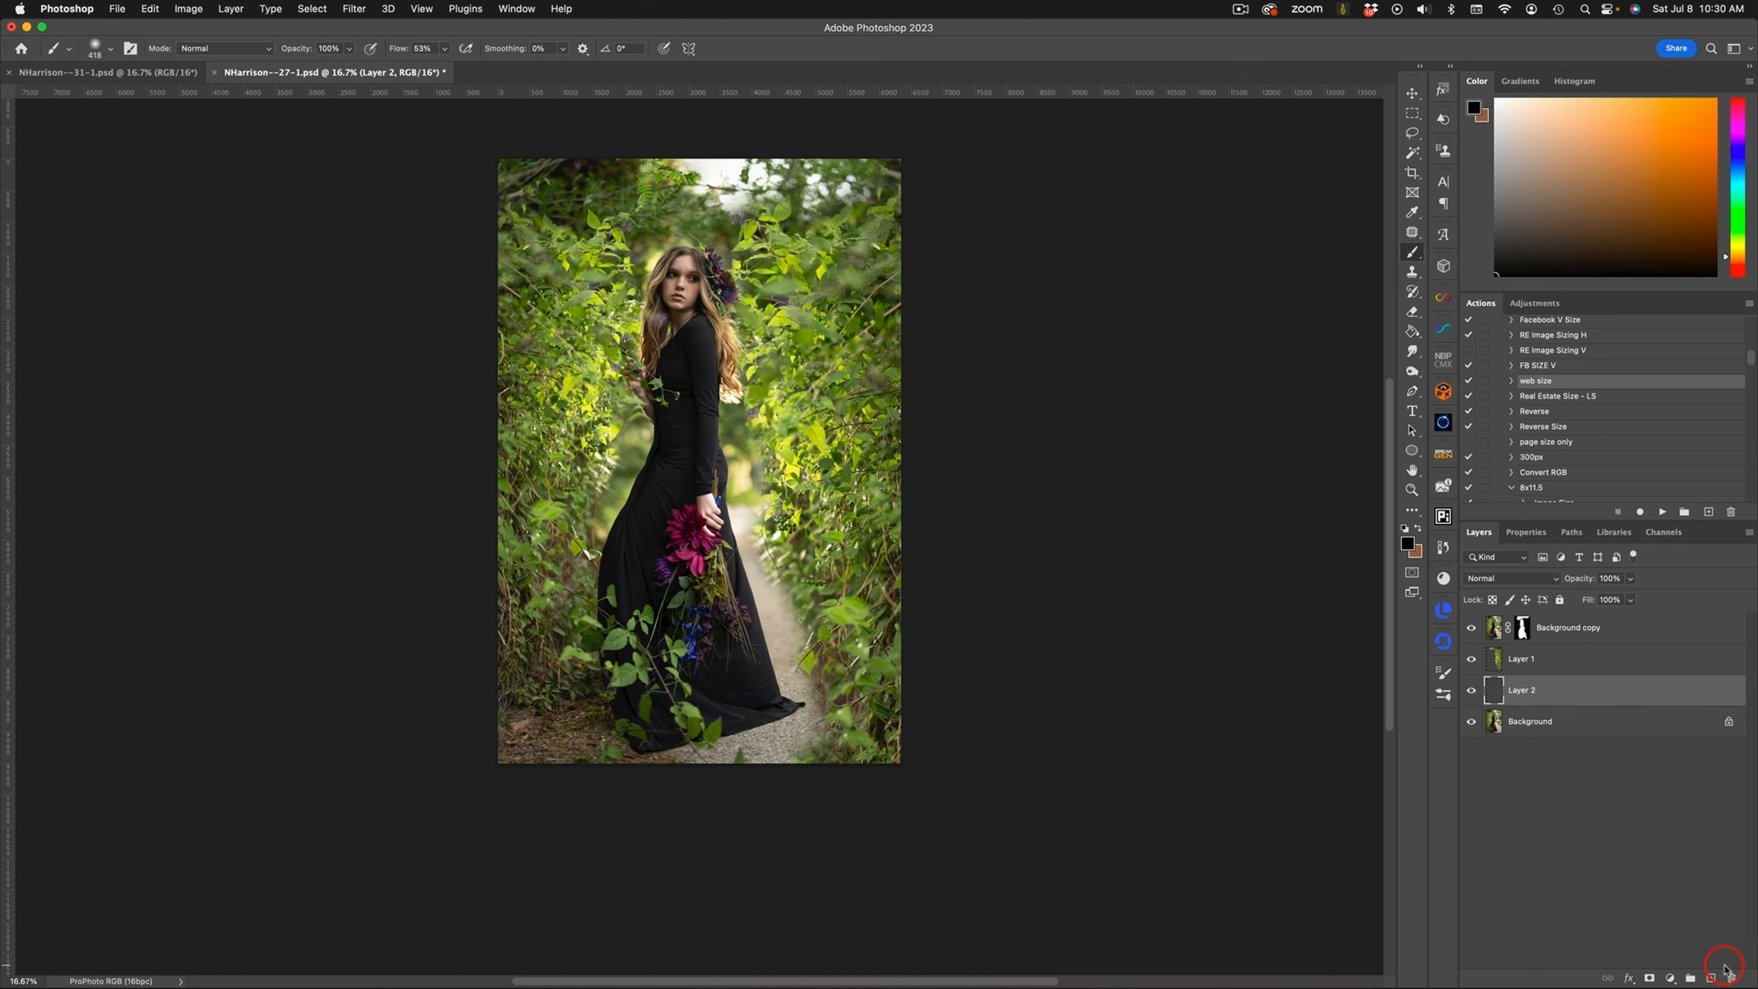
{"action": "left_click", "coordinate": [1489, 585]}
{"action": "left_click", "coordinate": [1515, 626]}
{"action": "left_click", "coordinate": [845, 698], "text": "alt"}
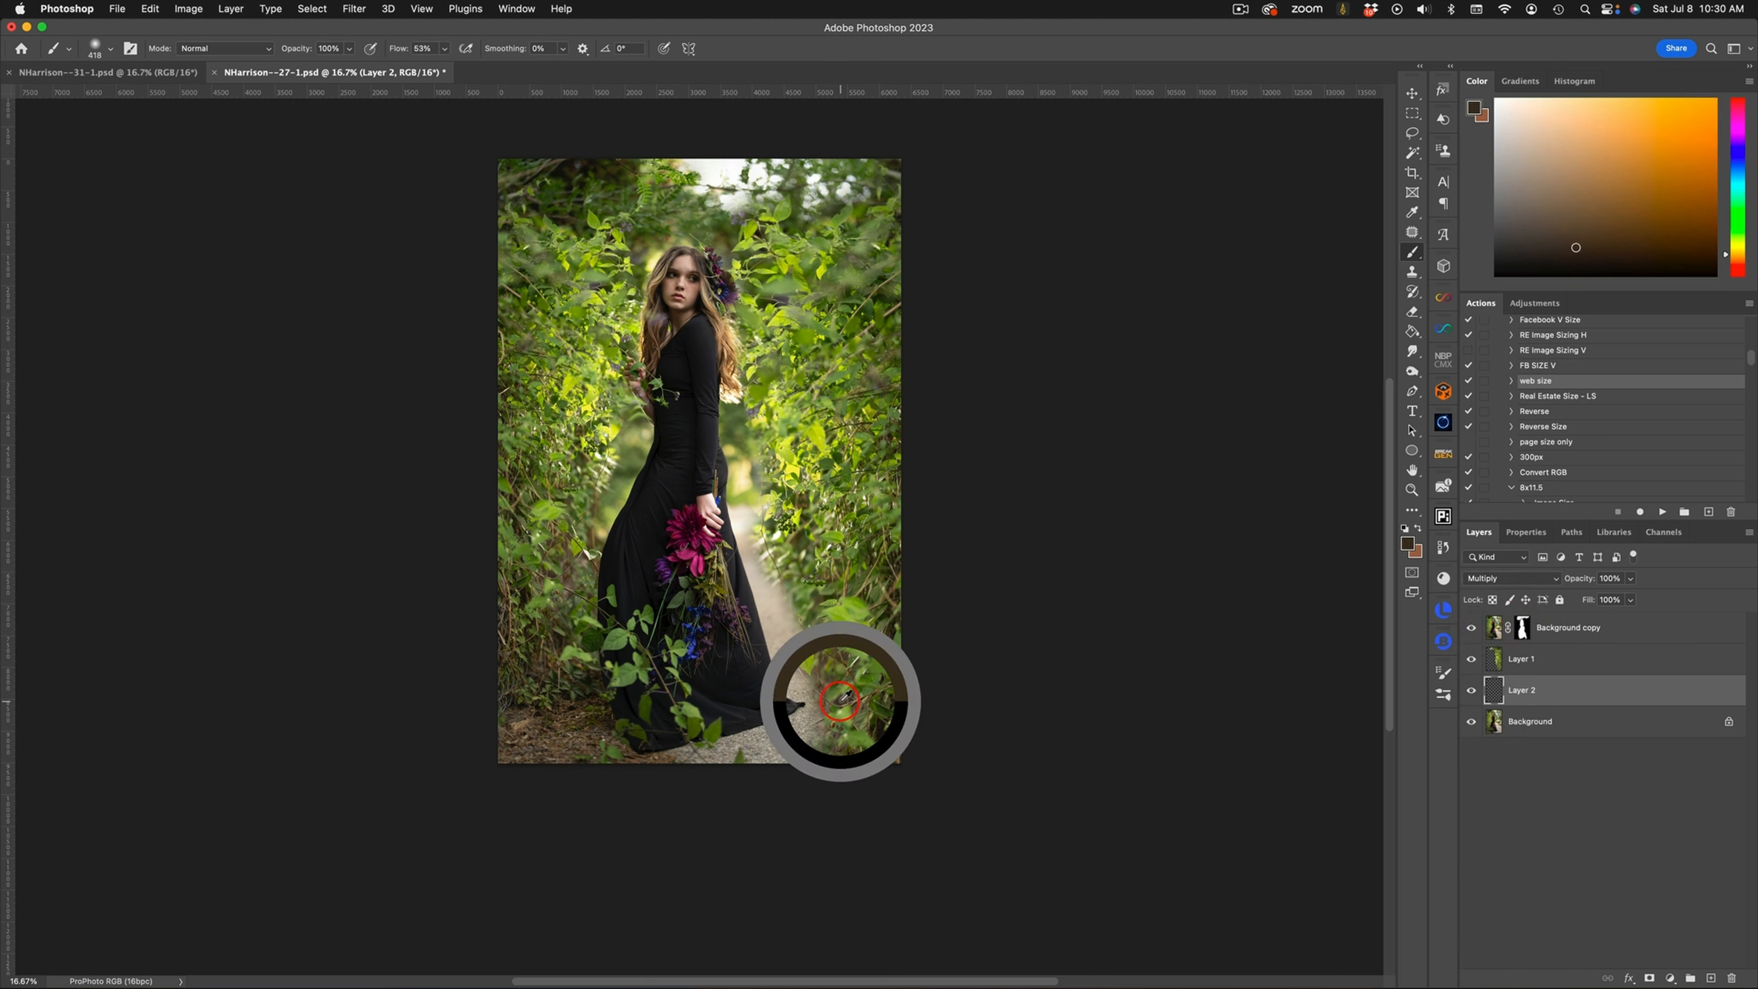
{"action": "mouse_move", "coordinate": [799, 729]}
{"action": "left_mouse_down", "text": "ctrl+alt"}
{"action": "mouse_move", "coordinate": [710, 751]}
{"action": "mouse_move", "coordinate": [745, 746]}
{"action": "mouse_move", "coordinate": [651, 757]}
{"action": "mouse_move", "coordinate": [806, 717]}
{"action": "mouse_move", "coordinate": [797, 752]}
{"action": "mouse_move", "coordinate": [819, 732]}
{"action": "mouse_move", "coordinate": [773, 745]}
{"action": "mouse_move", "coordinate": [826, 711]}
{"action": "mouse_move", "coordinate": [889, 707]}
{"action": "mouse_move", "coordinate": [805, 741]}
{"action": "mouse_move", "coordinate": [798, 728]}
{"action": "mouse_move", "coordinate": [667, 756]}
{"action": "mouse_move", "coordinate": [746, 737]}
{"action": "left_mouse_up", "text": "ctrl+alt"}
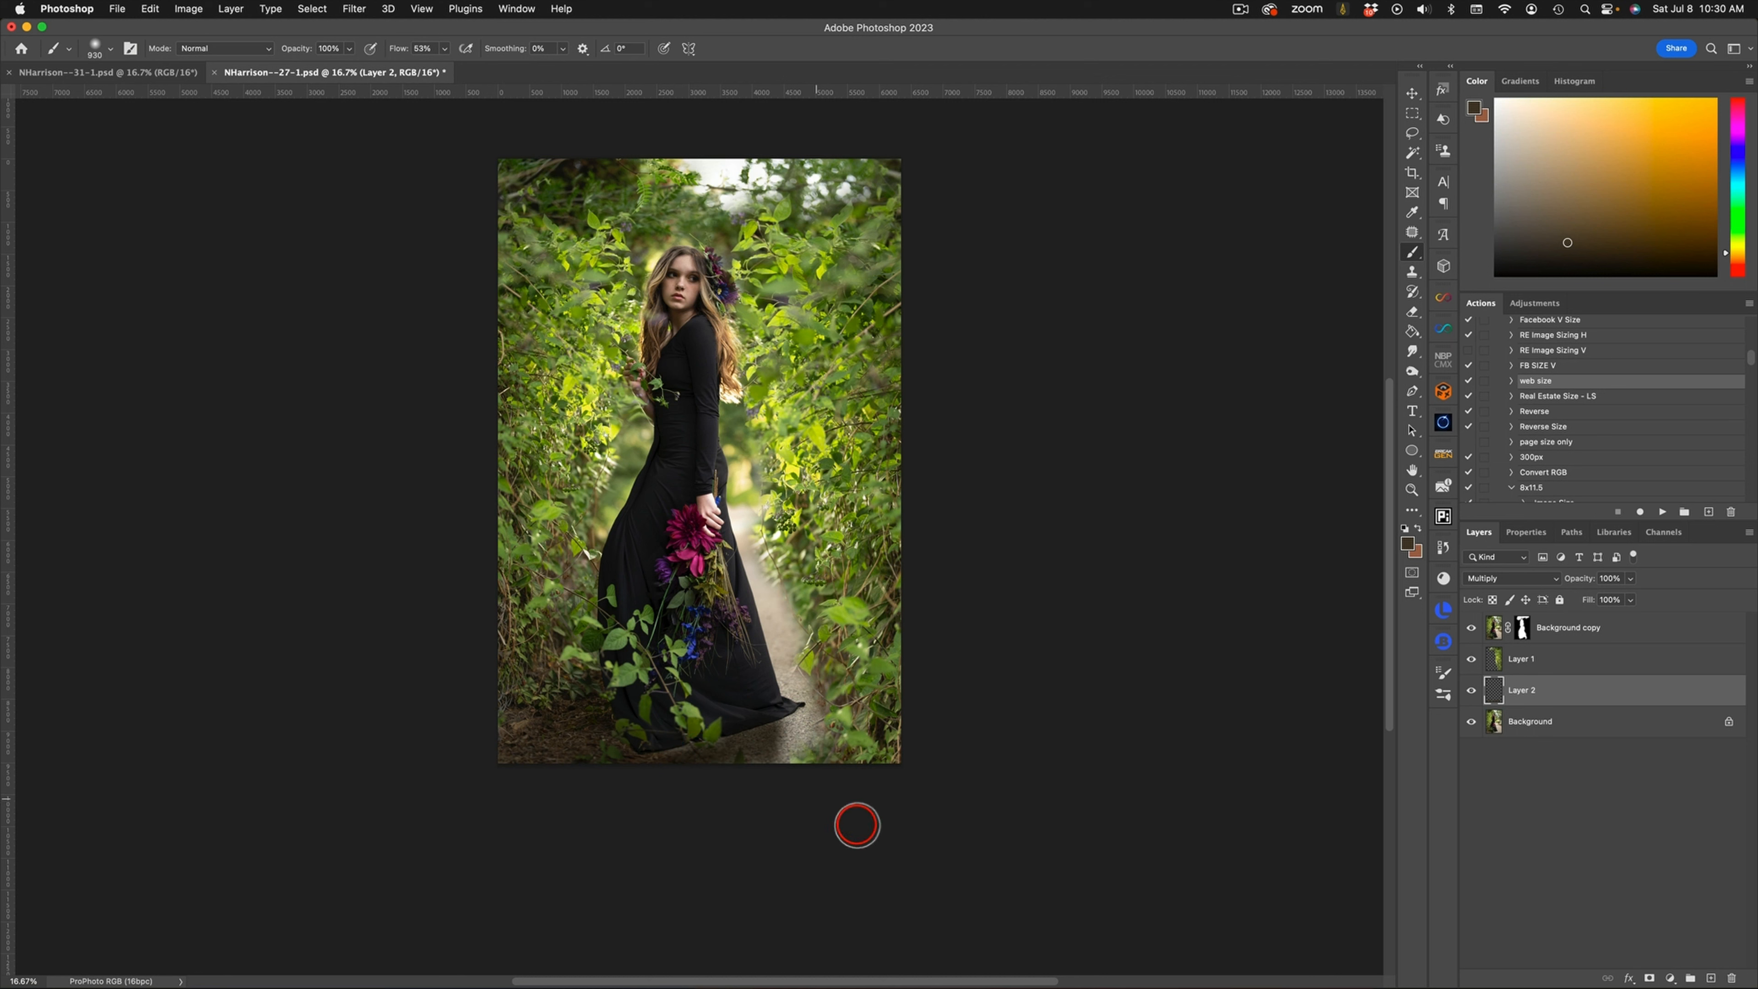
Move the Multiply layer Layer 2 to the top of the stack and darken the ground at the dress hem and the lower-left foliage
{"action": "left_click_drag", "start_coordinate": [1554, 694], "coordinate": [1560, 622]}
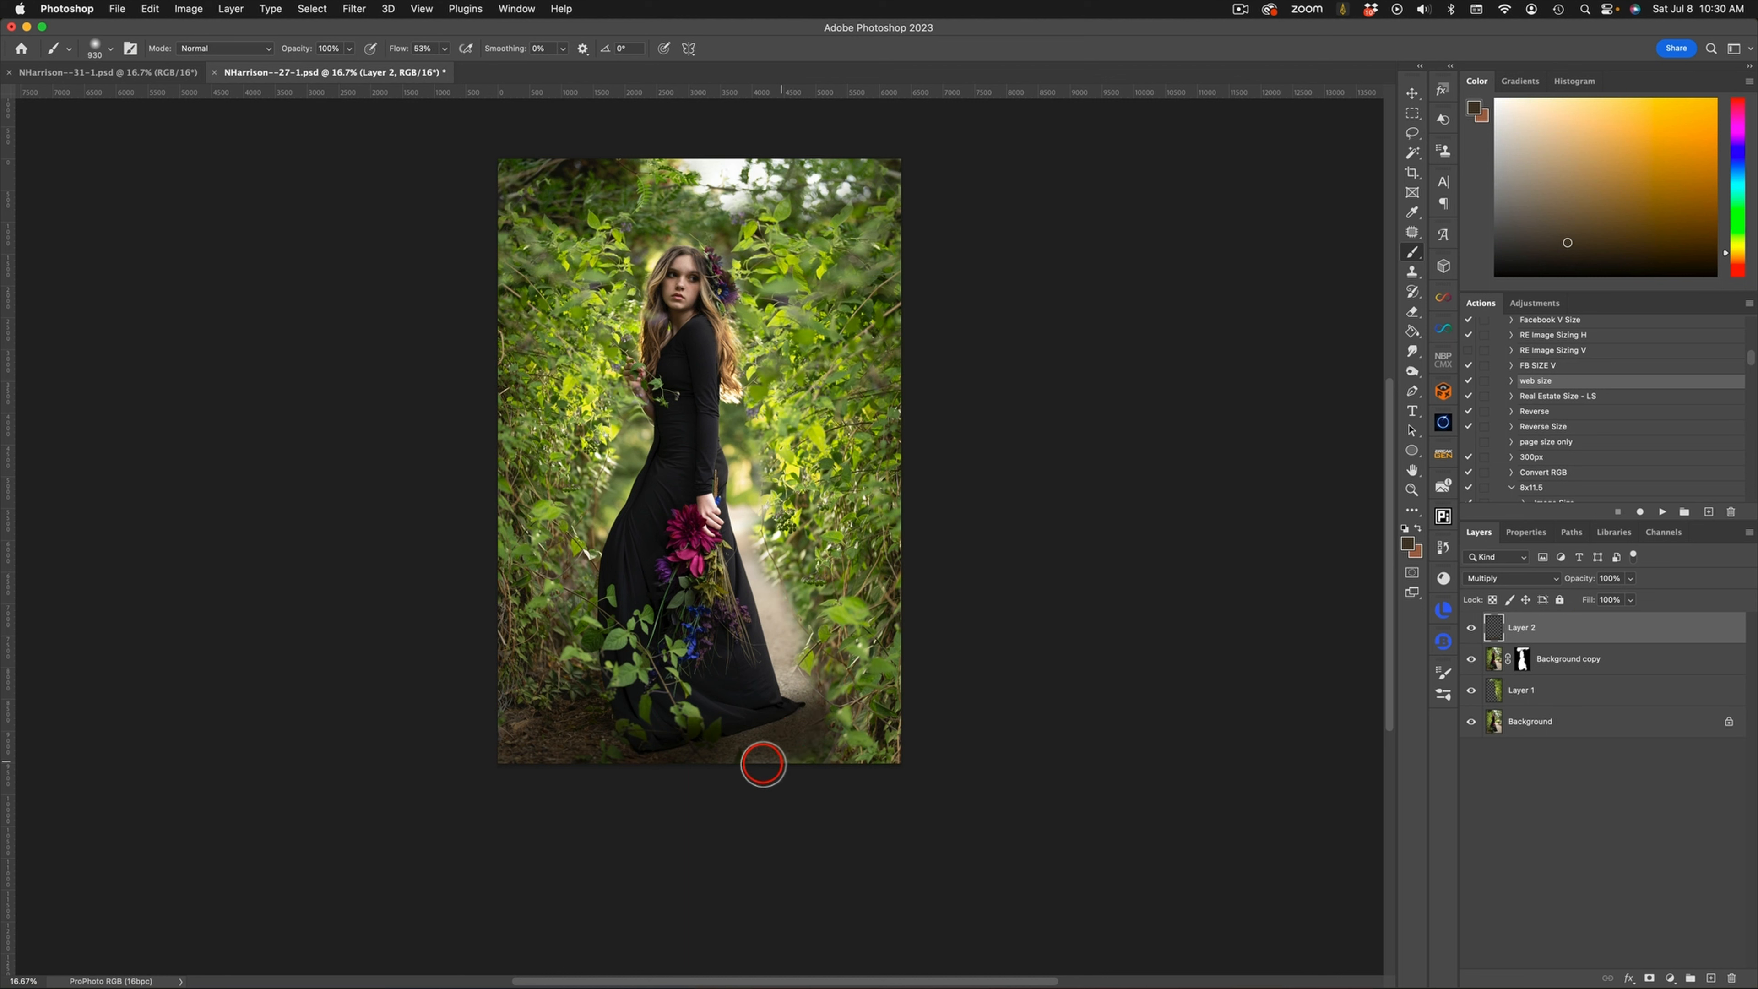
{"action": "mouse_move", "coordinate": [768, 706]}
{"action": "left_mouse_down", "text": "ctrl+alt"}
{"action": "mouse_move", "coordinate": [742, 713]}
{"action": "mouse_move", "coordinate": [759, 712]}
{"action": "left_mouse_up", "text": "ctrl+alt"}
{"action": "left_click", "coordinate": [791, 697]}
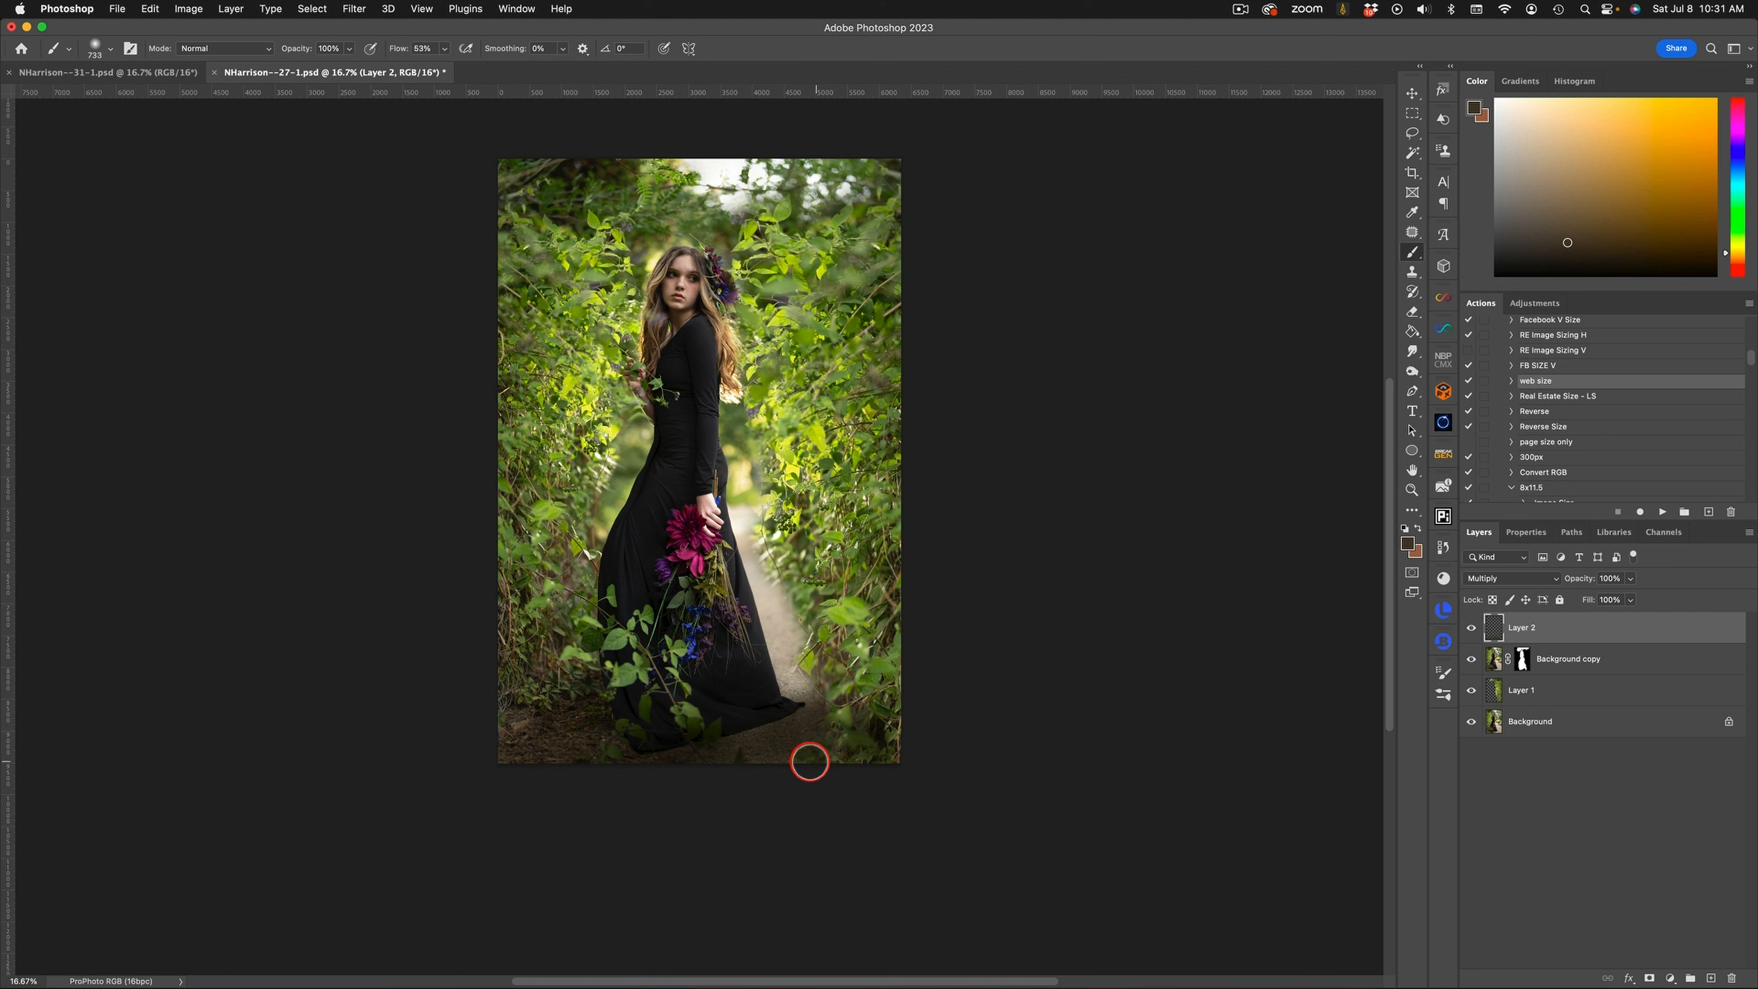
{"action": "mouse_move", "coordinate": [549, 664]}
{"action": "left_mouse_down", "text": "ctrl+alt"}
{"action": "mouse_move", "coordinate": [574, 664]}
{"action": "mouse_move", "coordinate": [560, 632]}
{"action": "left_mouse_up", "text": "ctrl+alt"}
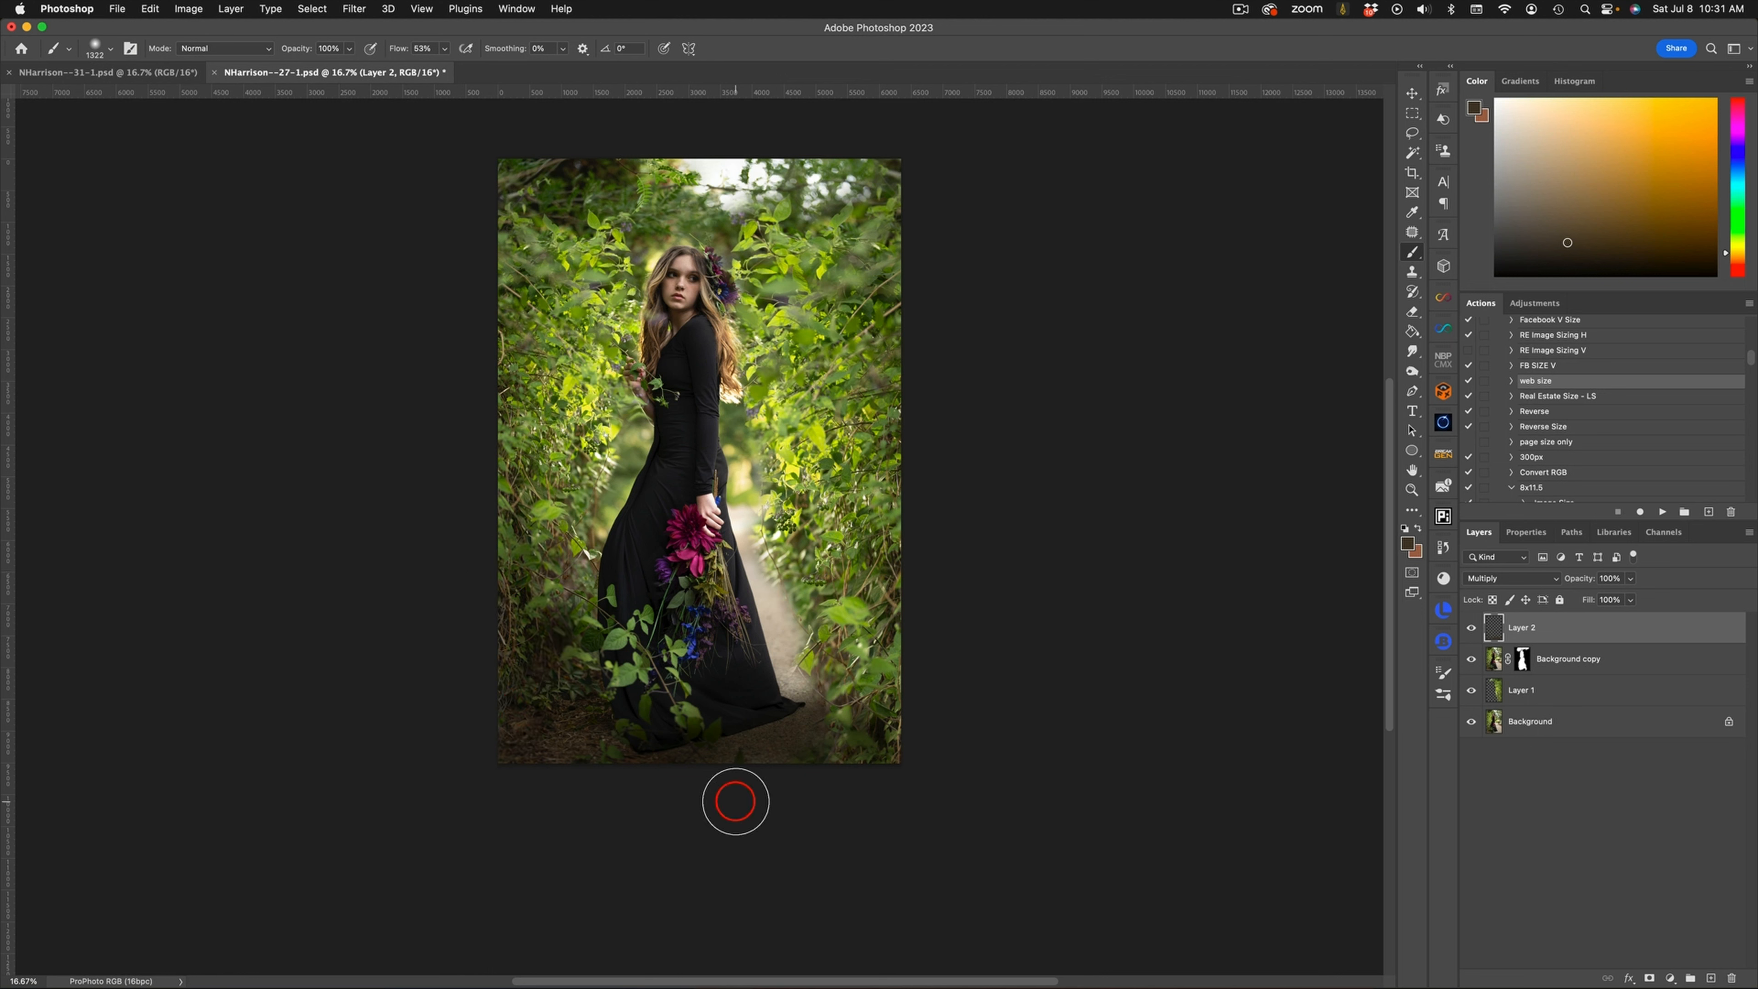
Lower the brush flow to 15% and gently darken the path beside the dress hem with dark brown on Layer 2
{"action": "key", "text": "x"}
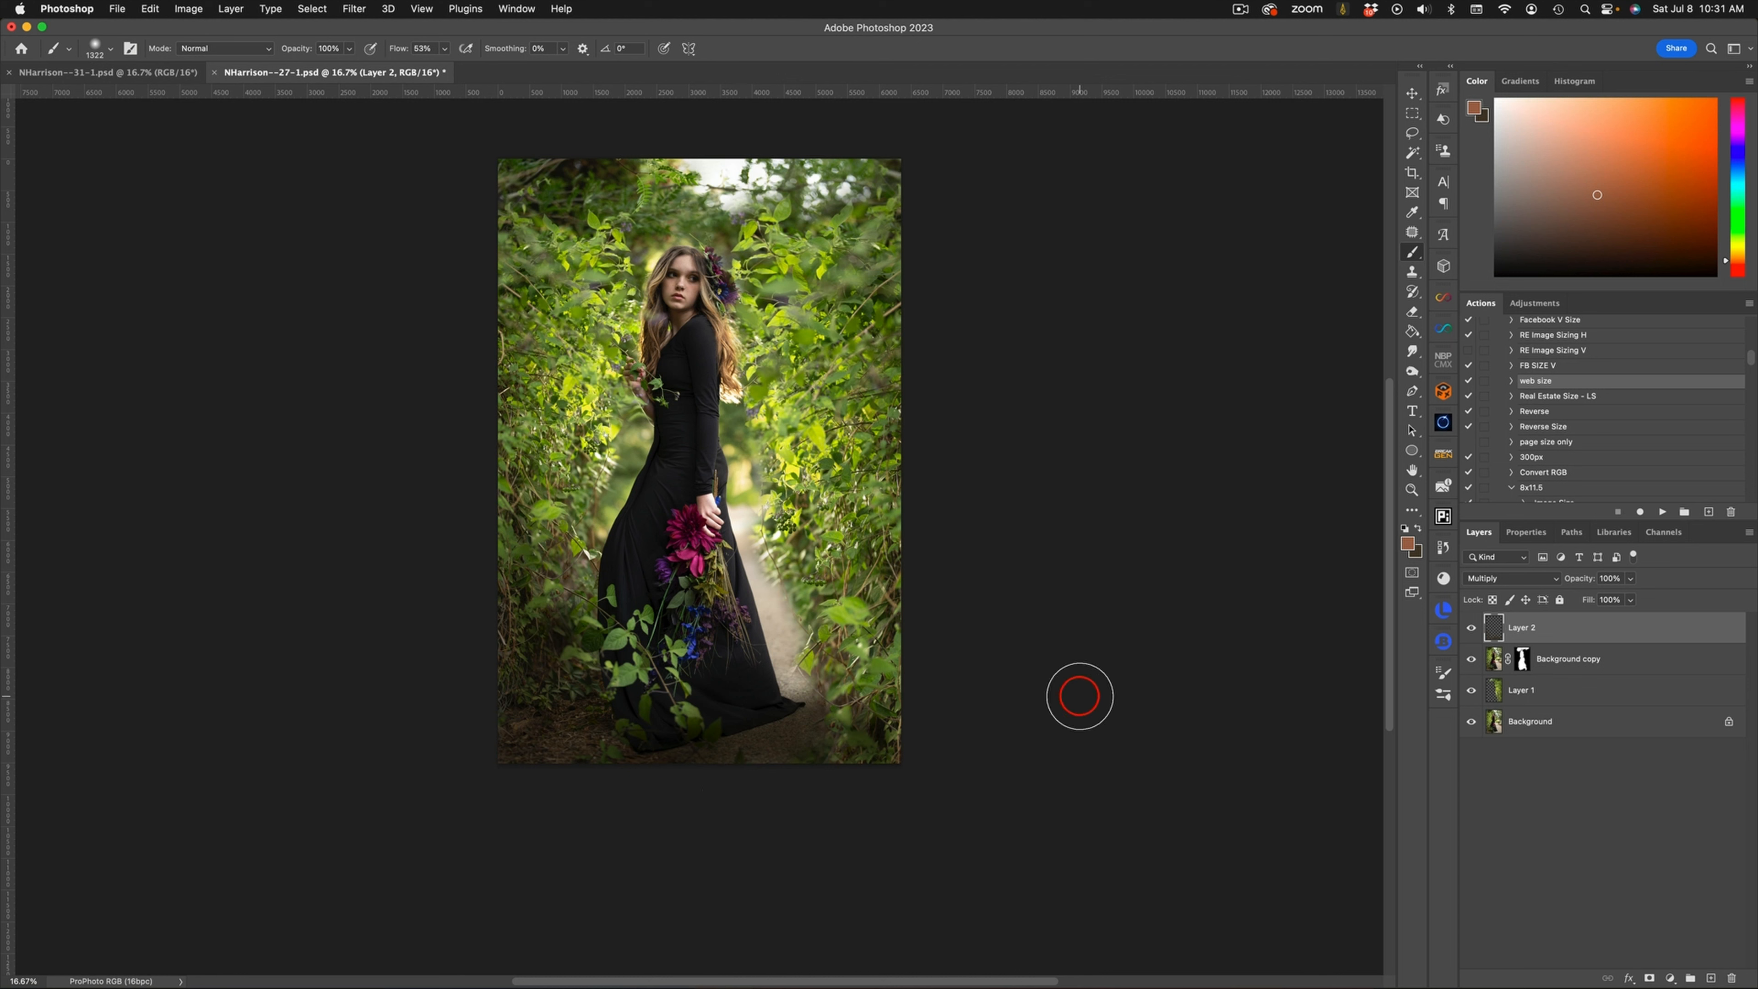
{"action": "key", "text": "x"}
{"action": "left_click", "coordinate": [446, 50]}
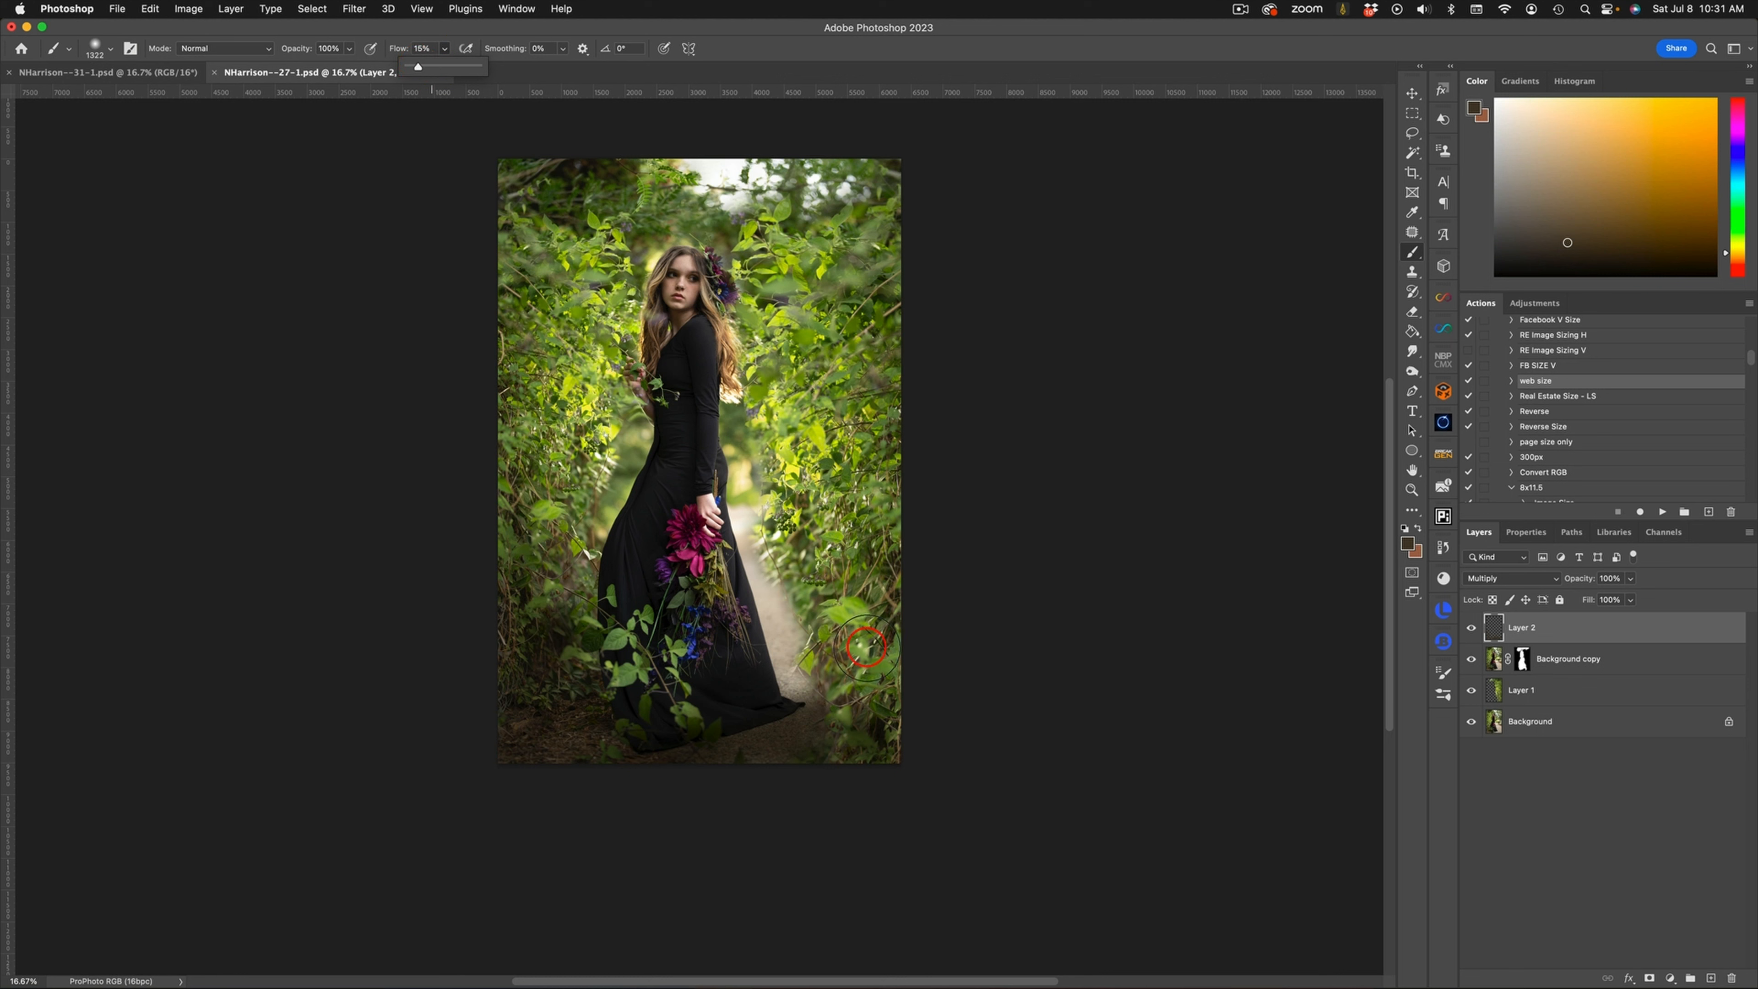
{"action": "mouse_move", "coordinate": [787, 667]}
{"action": "left_mouse_down"}
{"action": "mouse_move", "coordinate": [787, 649]}
{"action": "mouse_move", "coordinate": [795, 682]}
{"action": "left_mouse_up"}
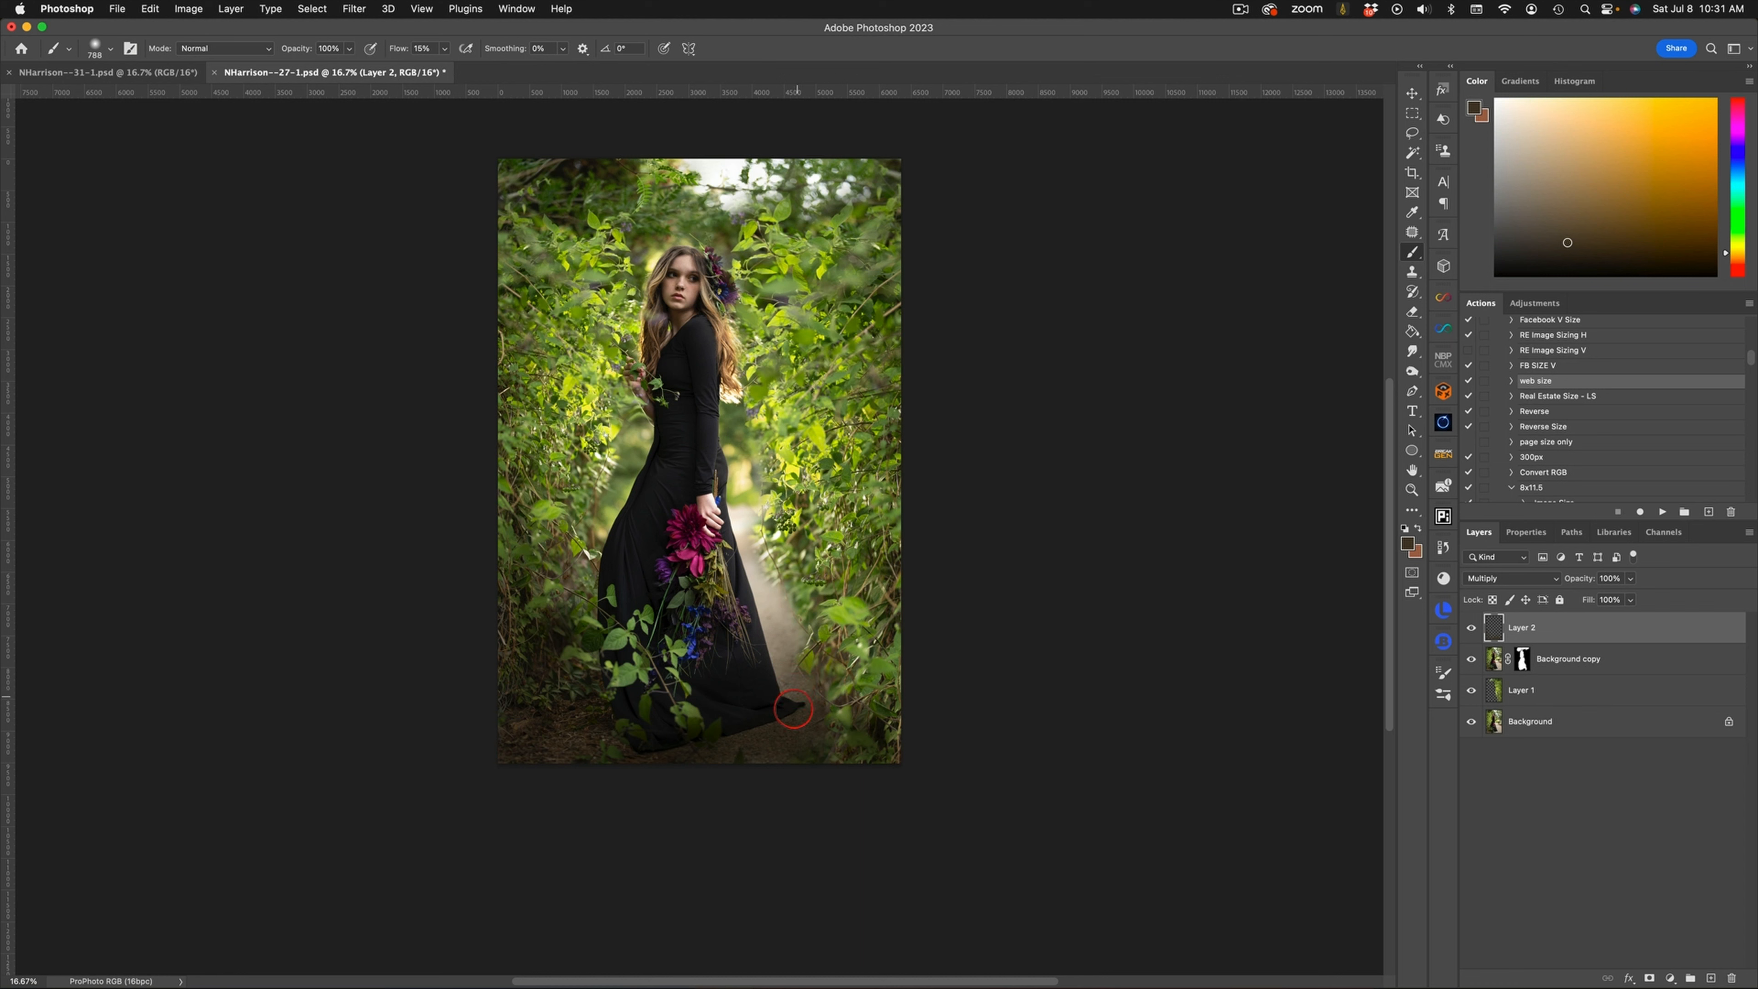
Add a mask to Layer 2 and paint black at 4% flow over the lower-left foliage and the path to soften the shading
{"action": "left_click", "coordinate": [1650, 978]}
{"action": "left_click", "coordinate": [445, 50]}
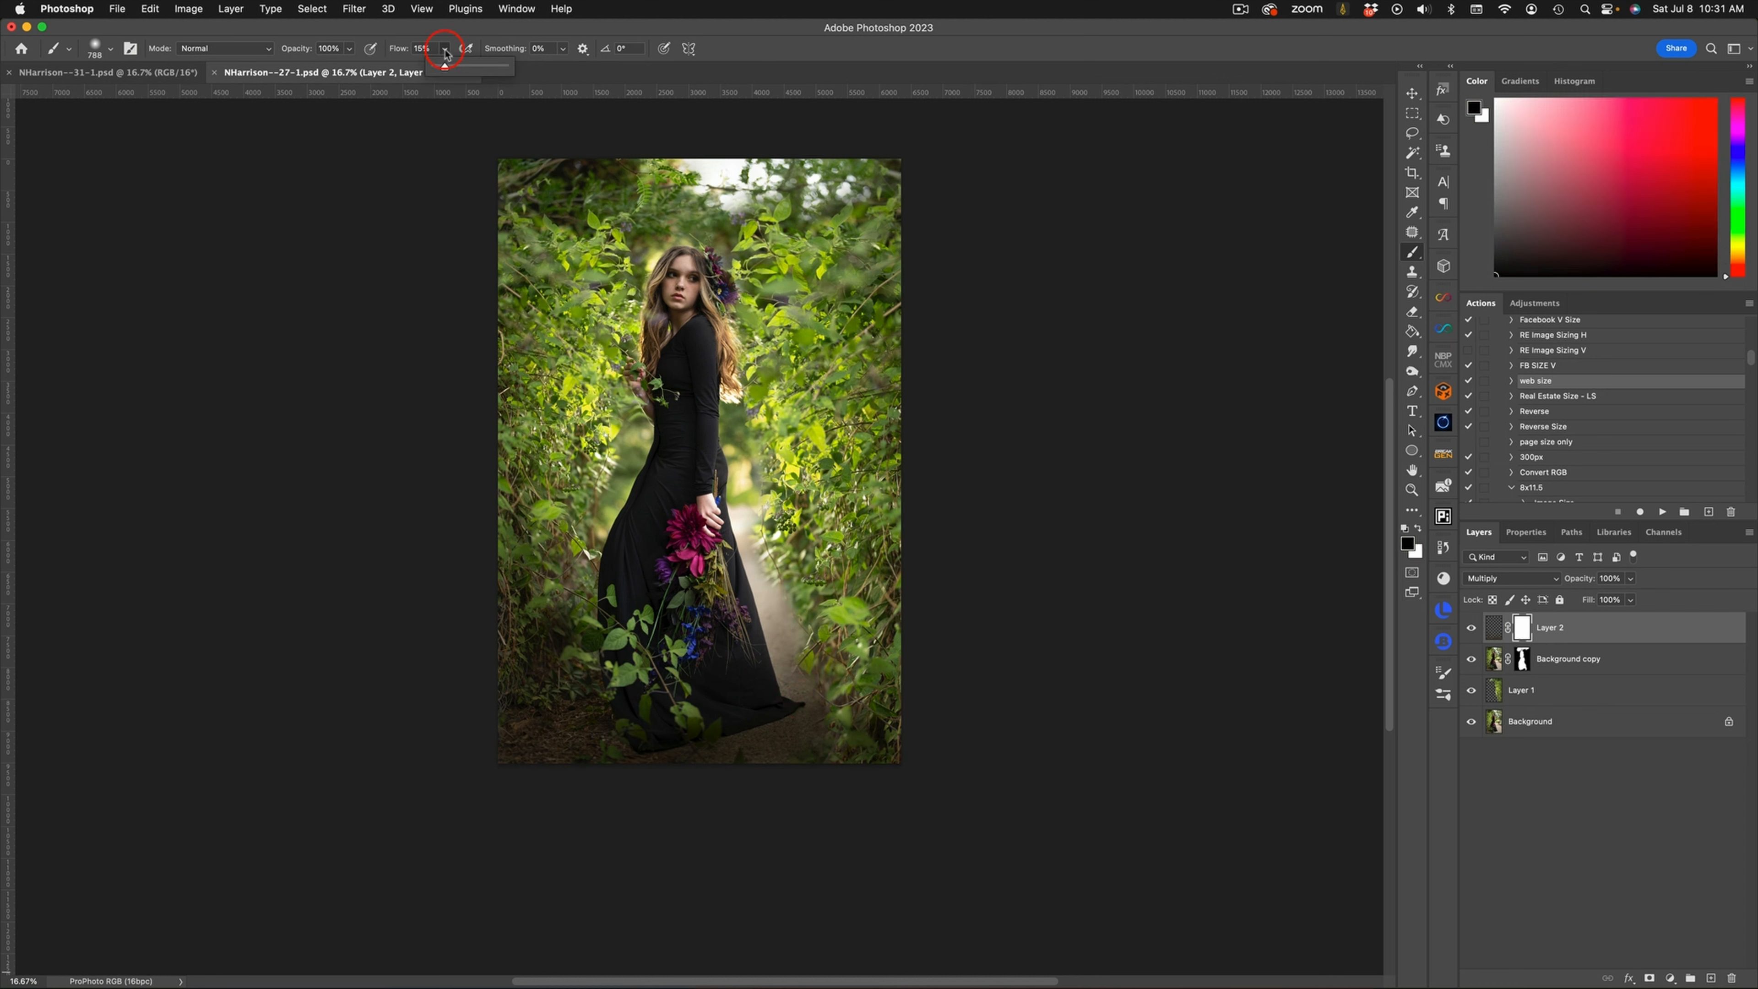
{"action": "left_click", "coordinate": [548, 635]}
{"action": "mouse_move", "coordinate": [549, 636]}
{"action": "left_mouse_down"}
{"action": "mouse_move", "coordinate": [565, 615]}
{"action": "mouse_move", "coordinate": [522, 597]}
{"action": "mouse_move", "coordinate": [561, 632]}
{"action": "mouse_move", "coordinate": [552, 660]}
{"action": "left_mouse_up"}
{"action": "left_click_drag", "start_coordinate": [732, 660], "coordinate": [781, 609]}
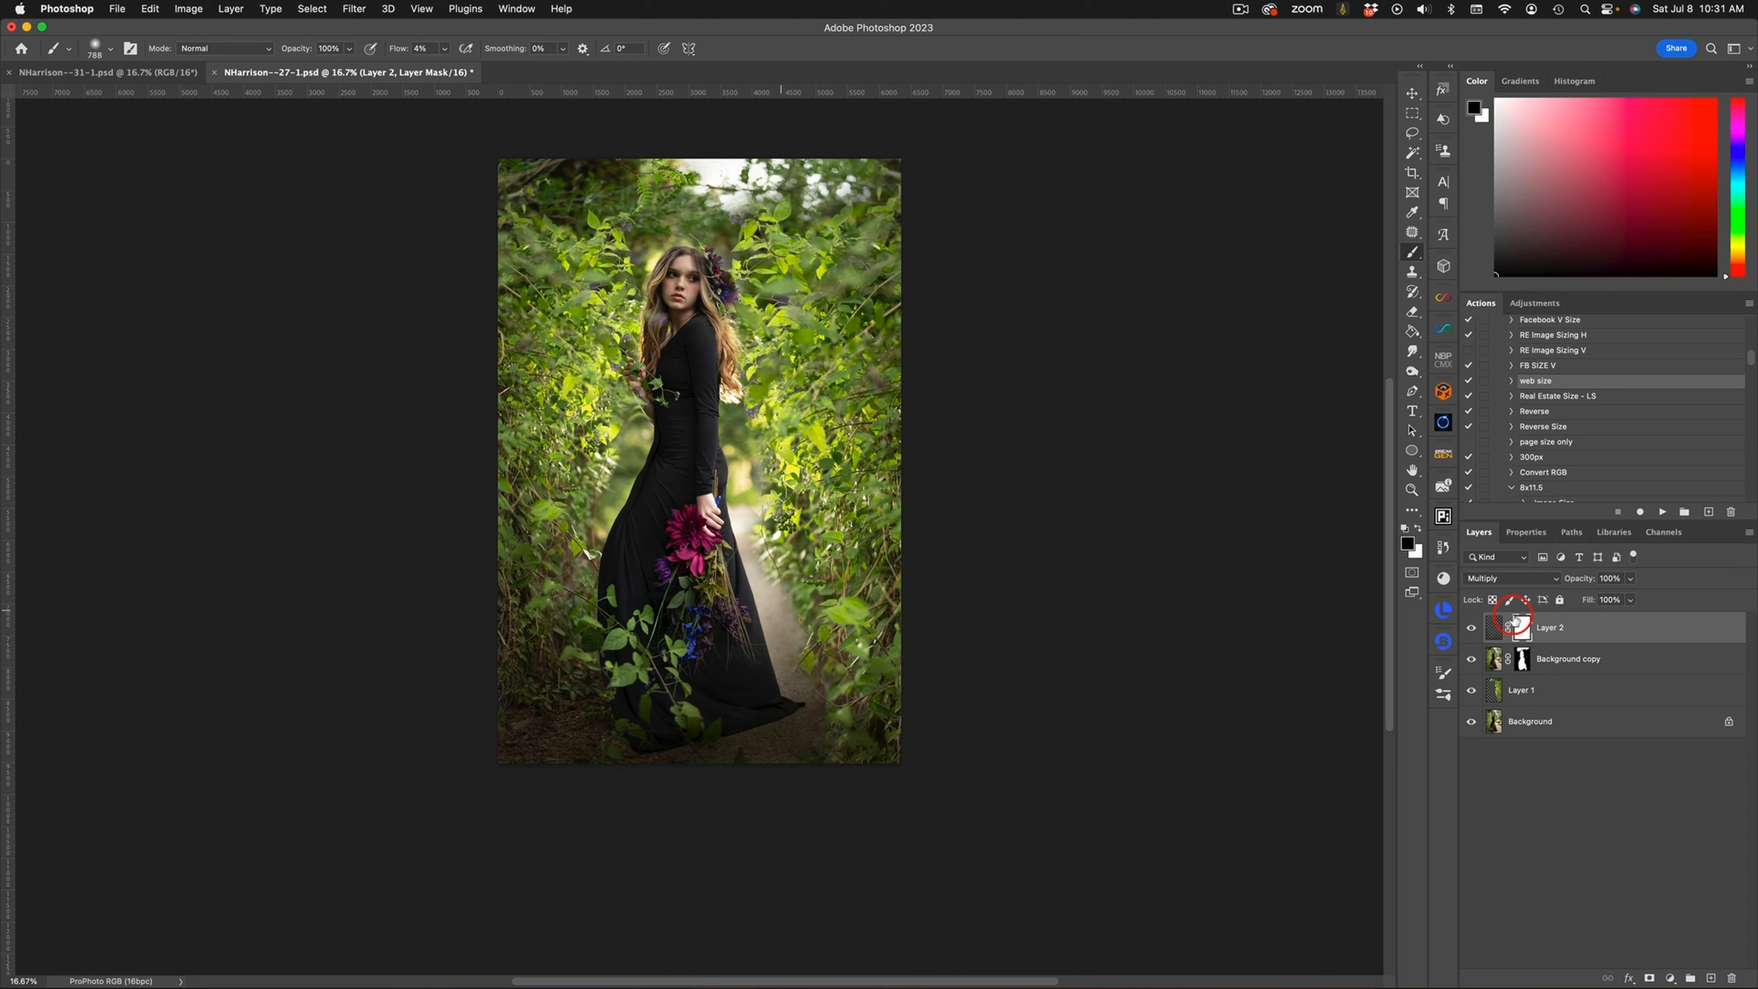
Feather Layer 2's mask and paint black at 4% flow along the path right of the dress to blend the shading
{"action": "left_click", "coordinate": [1526, 532]}
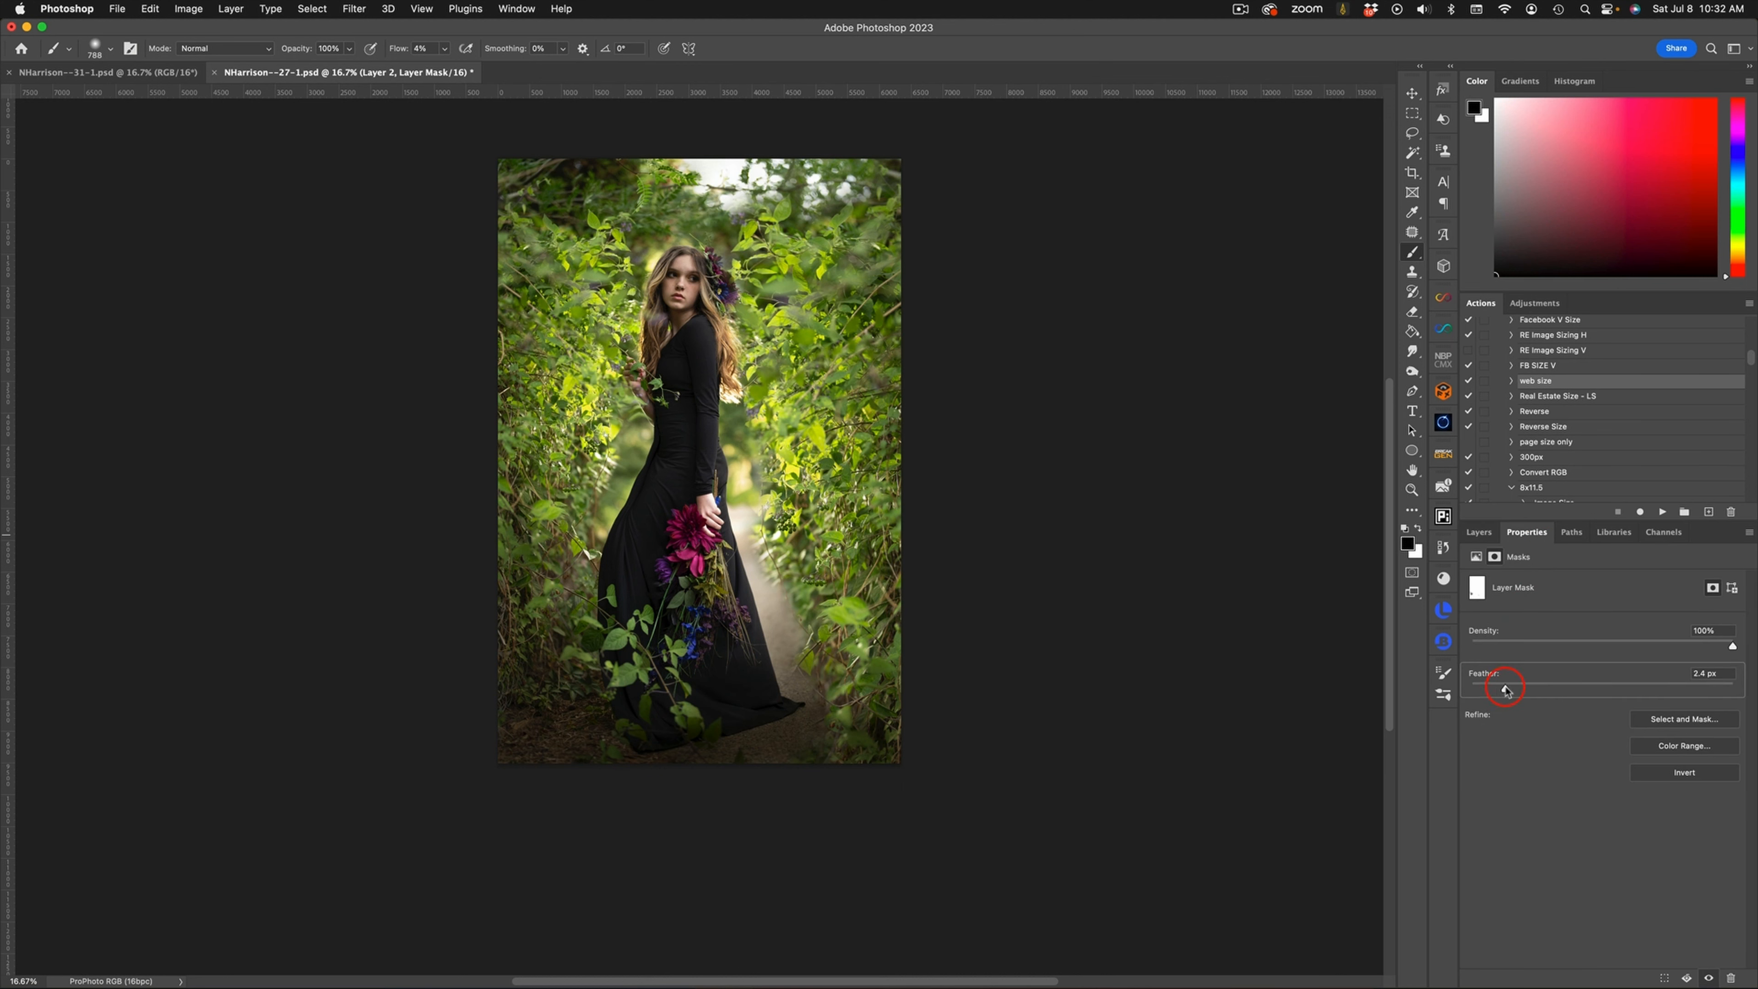
{"action": "left_click", "coordinate": [1481, 531]}
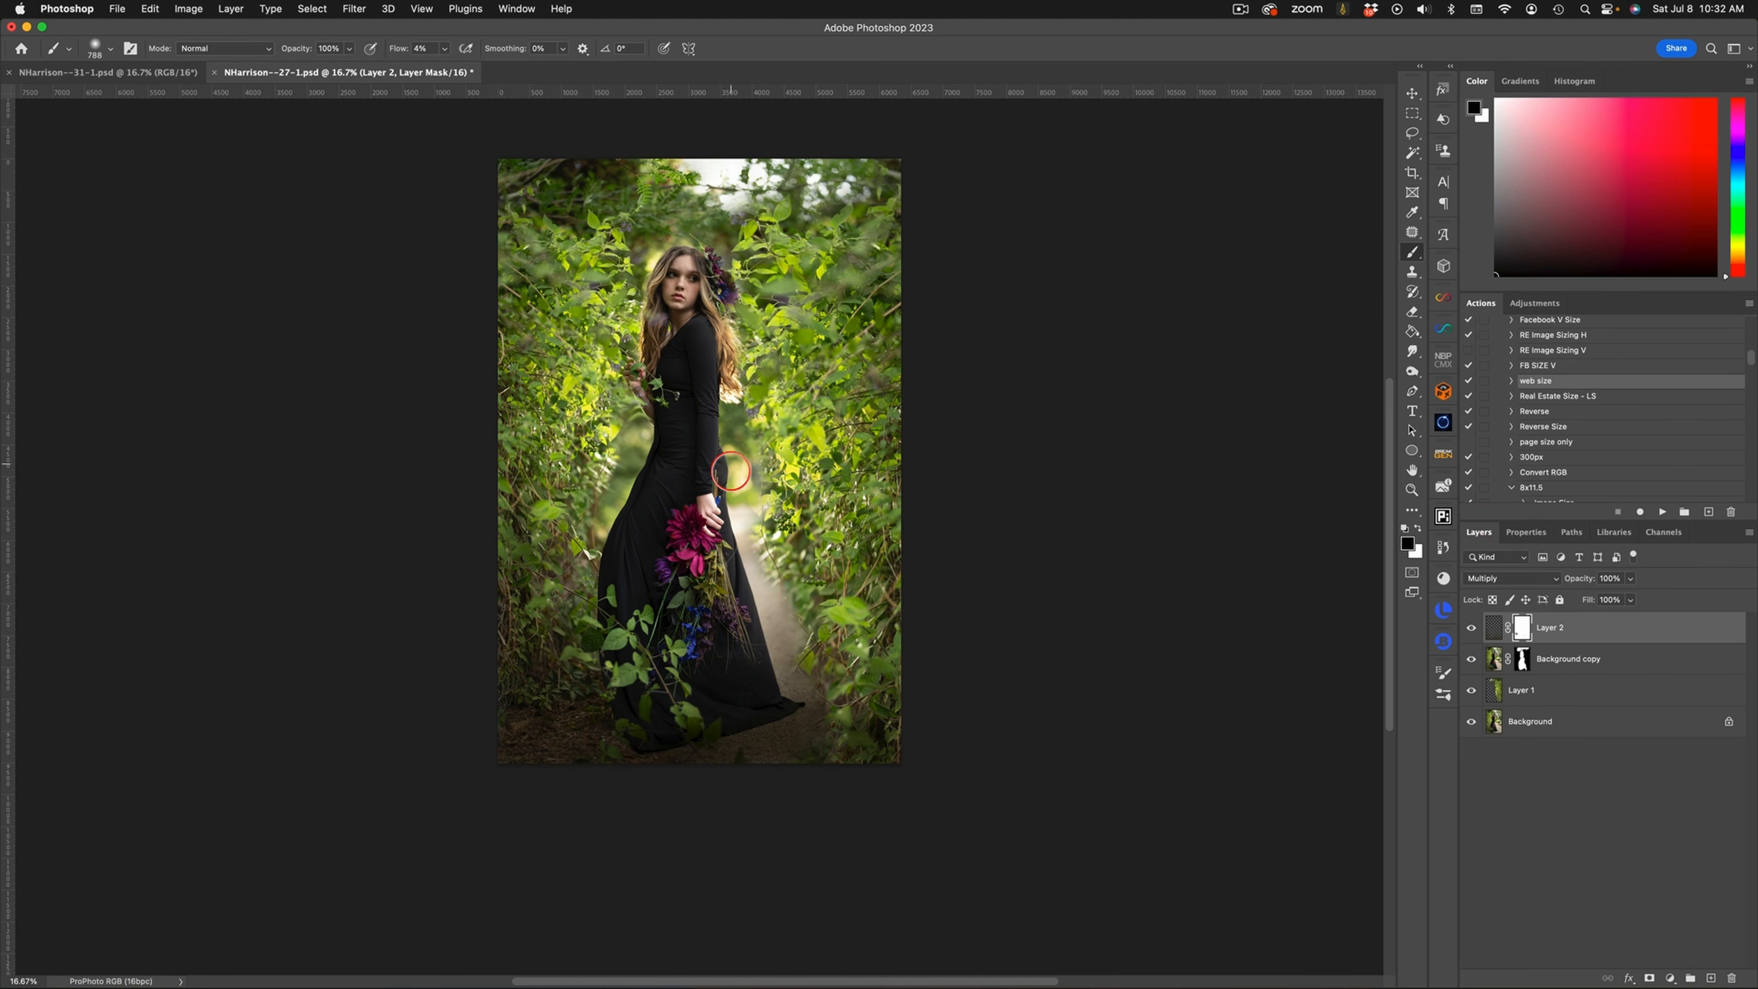
{"action": "left_click_drag", "start_coordinate": [748, 605], "coordinate": [804, 668]}
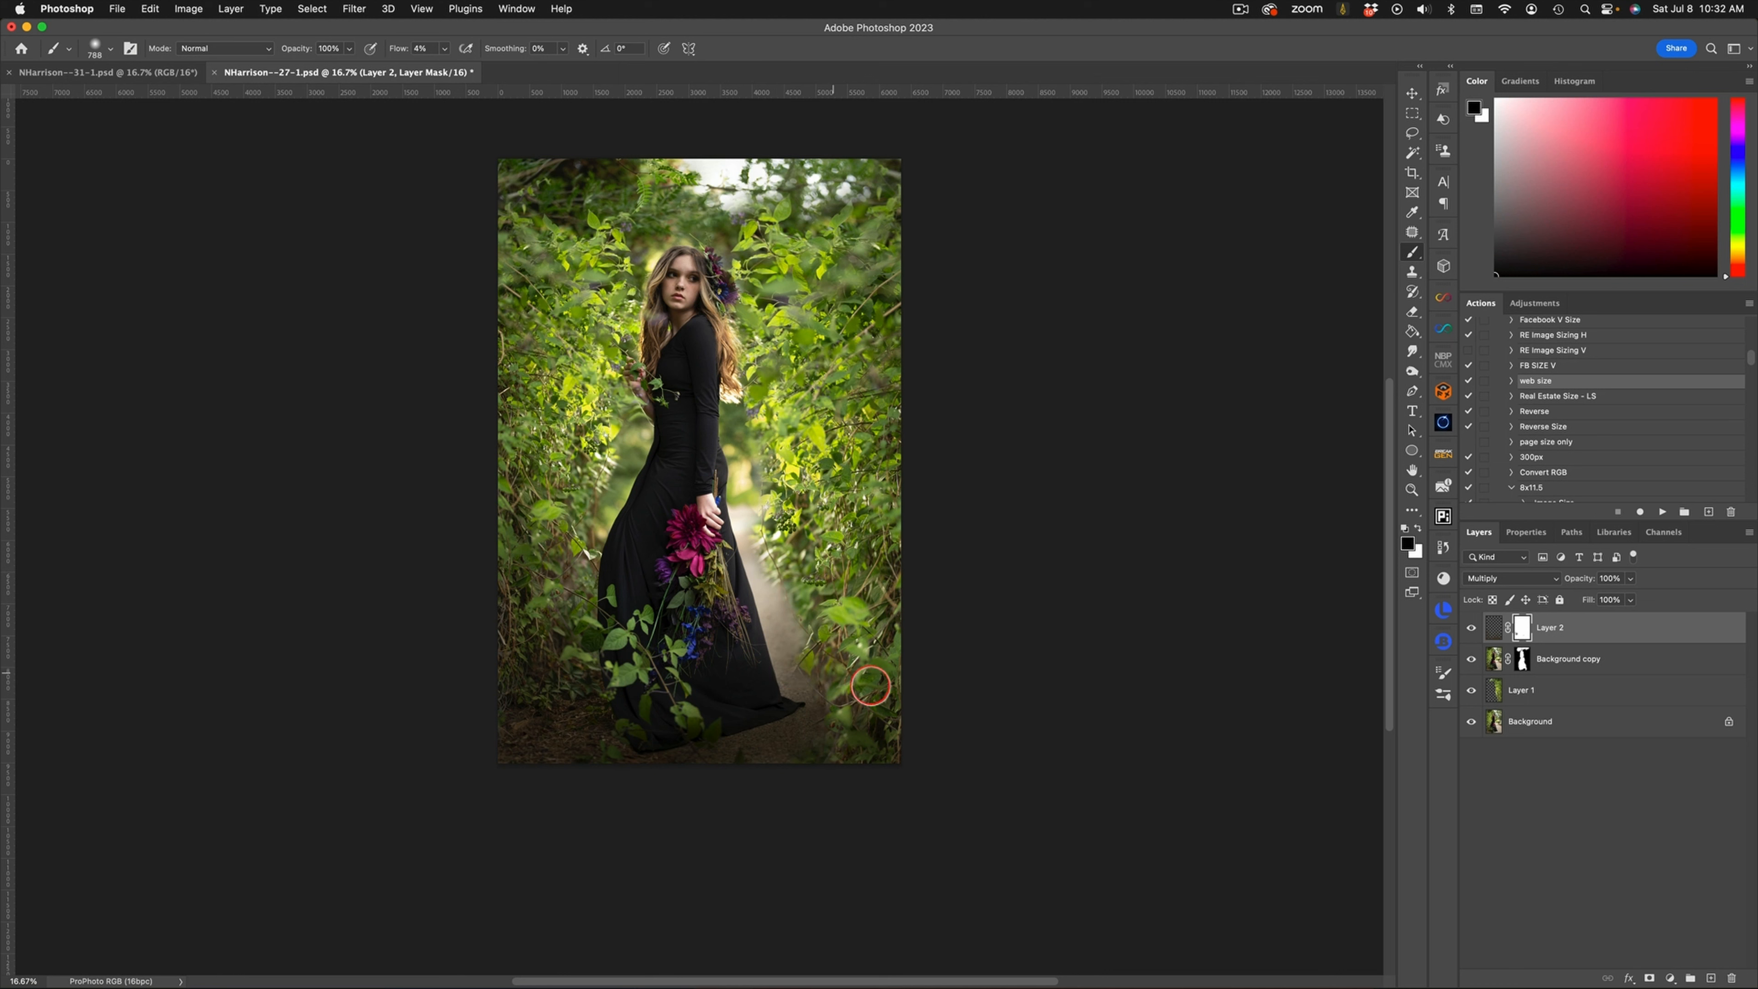